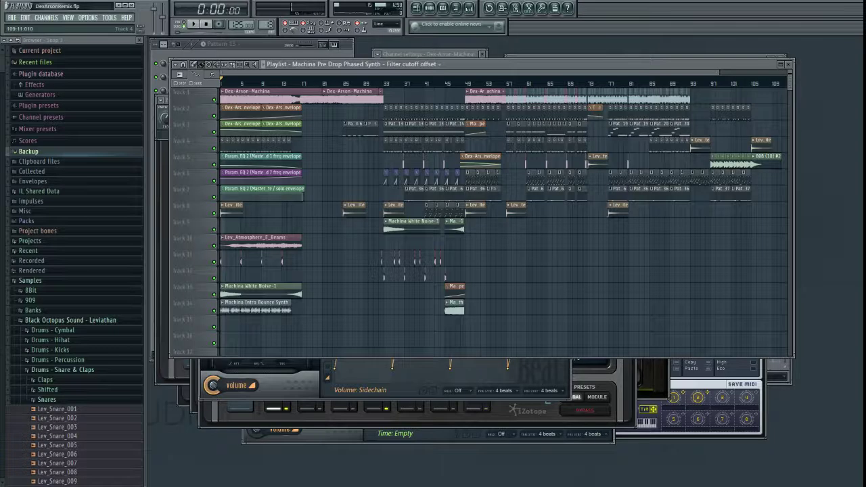
Play the remix and look over the arrangement in the playlist.
key(space)
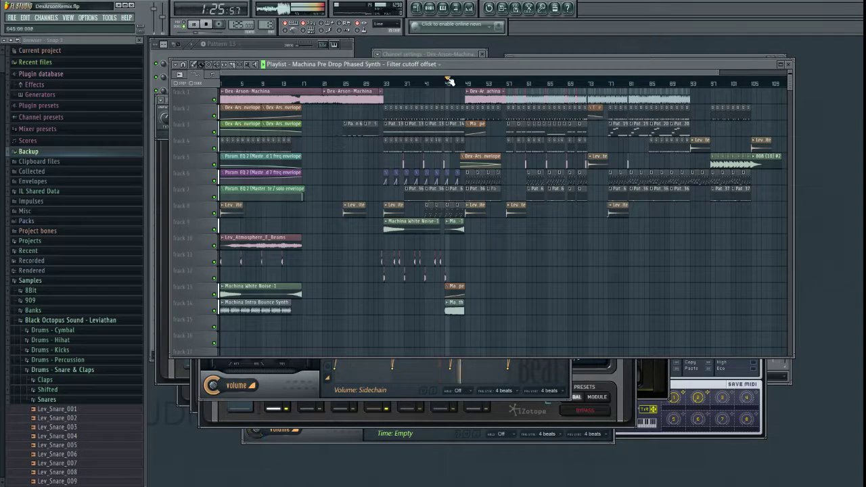
scroll(513, 272, up, 2)
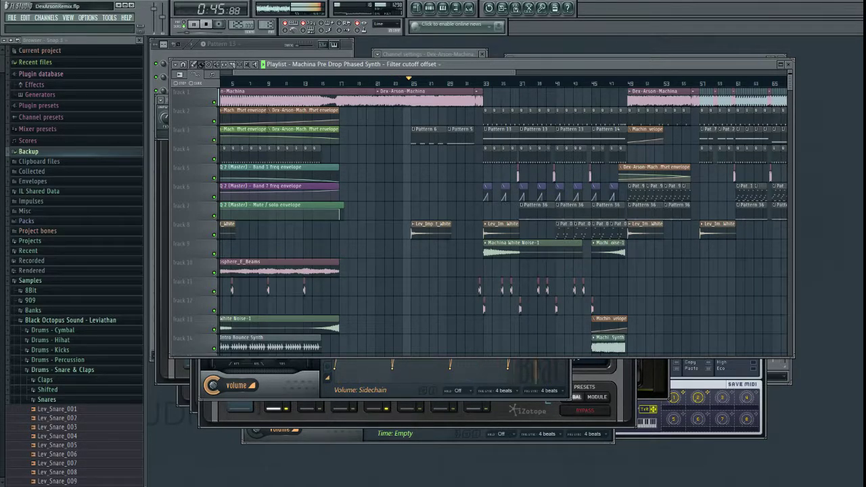
scroll(440, 166, down, 2)
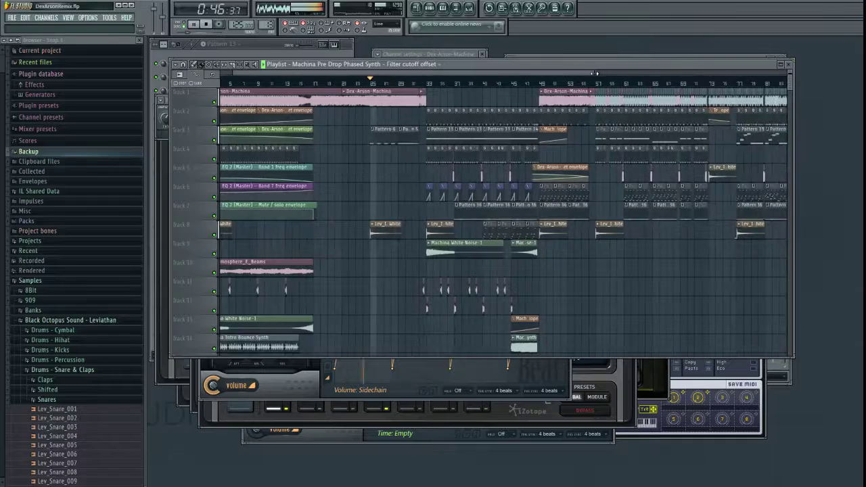
Open Pattern 13 from the playlist and examine its Massive notes in the piano roll during playback.
double_click(448, 138)
drag(462, 205, 542, 193)
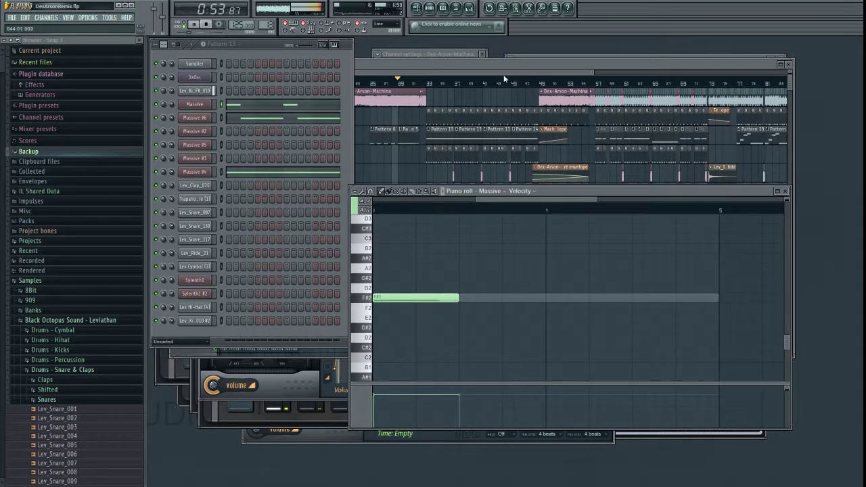
click(510, 73)
scroll(548, 172, up, 2)
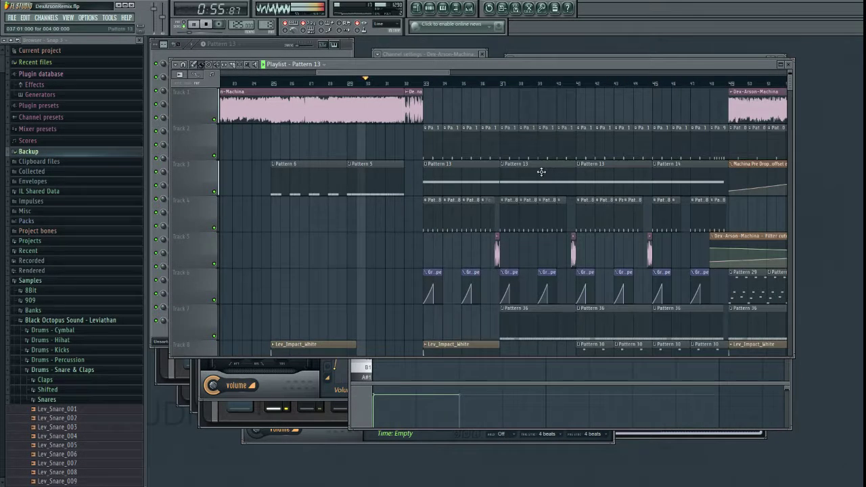
click(228, 52)
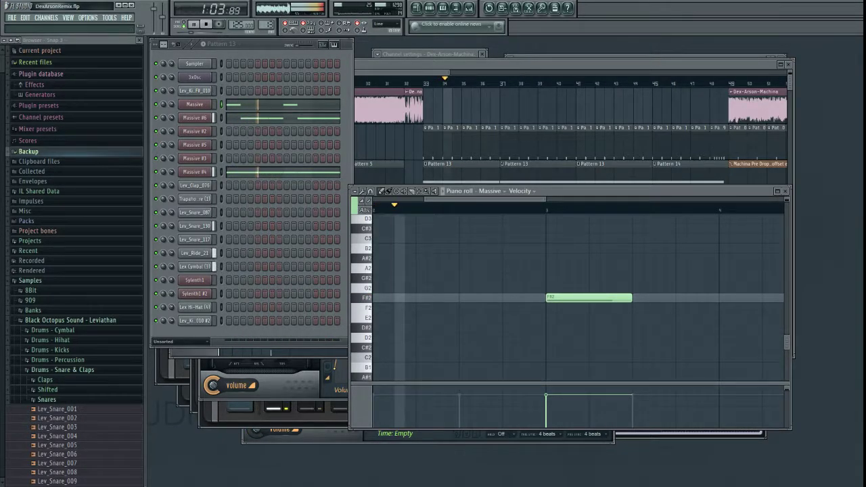
click(425, 63)
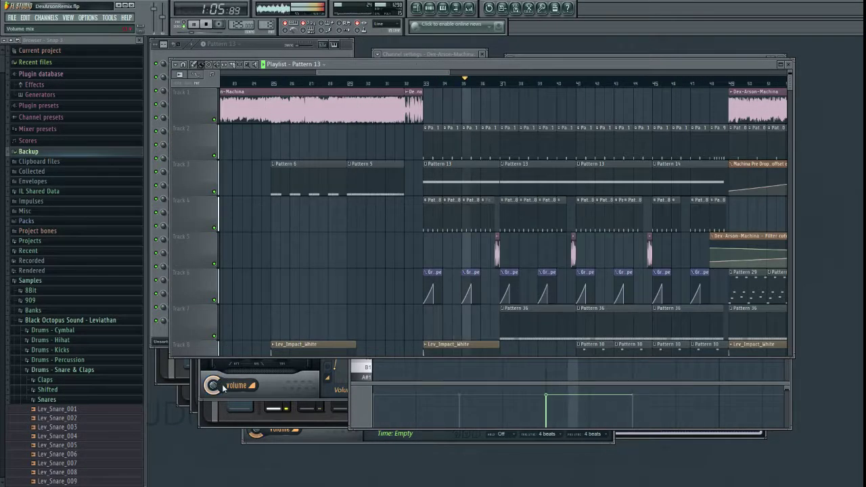
Check the mixer with playback stopped, and replay the song from about bar 33.
key(space)
key(F9)
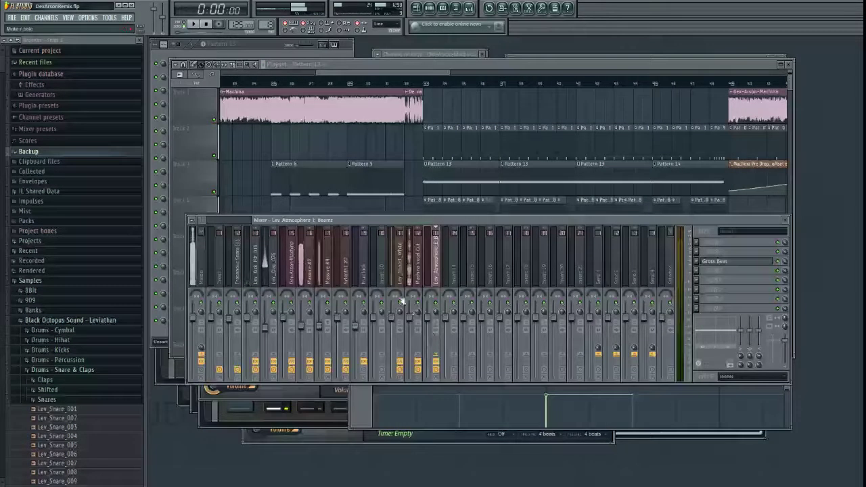
click(437, 82)
key(space)
scroll(393, 85, up, 2)
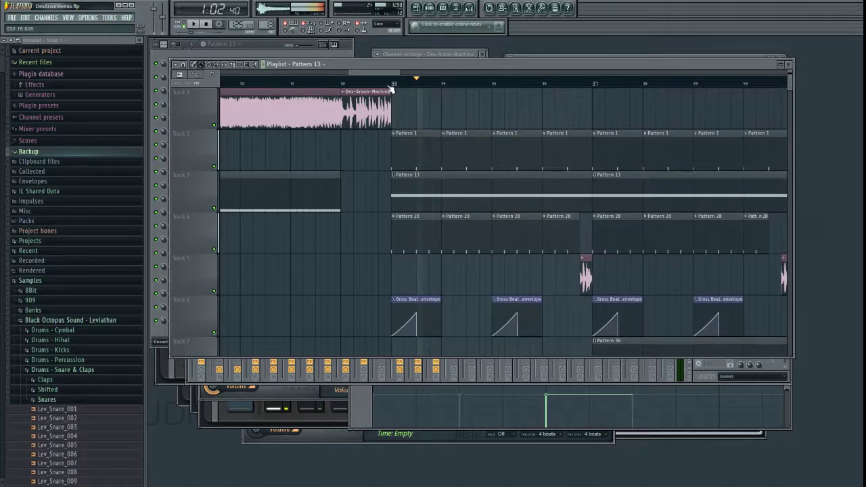
Open the Massive #4 synth used in Pattern 13 and examine its mixer track.
key(F6)
key(F7)
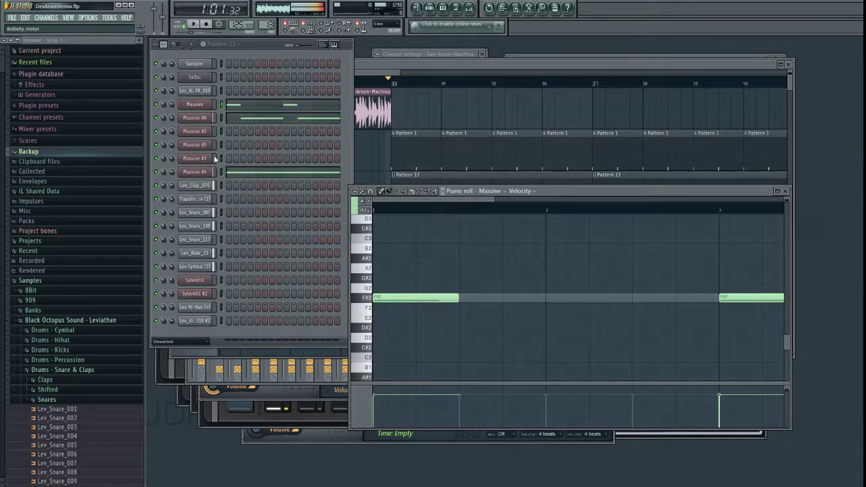
click(208, 173)
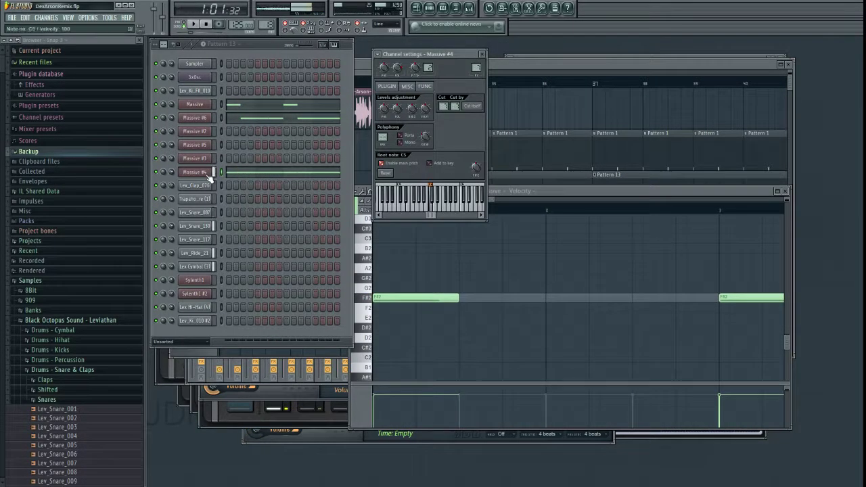
click(396, 88)
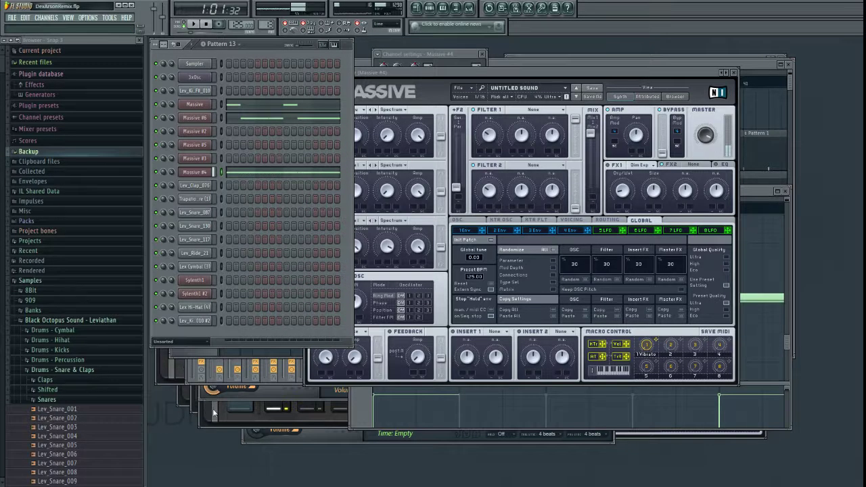
click(468, 8)
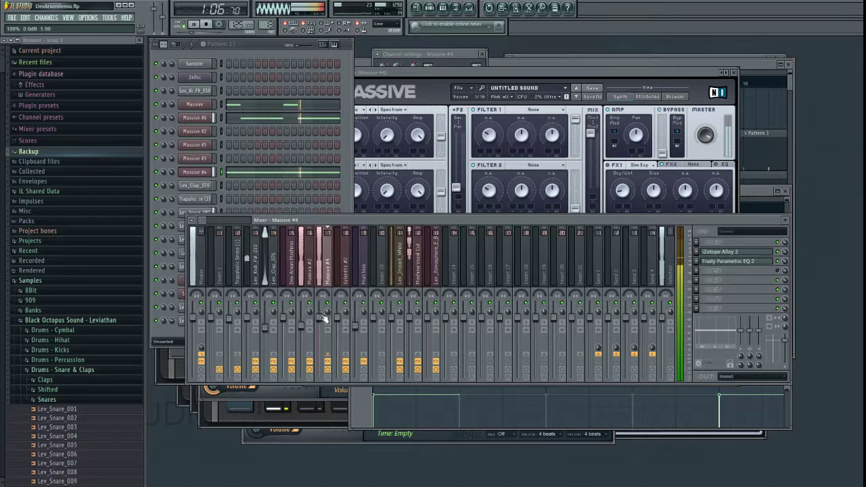
Return to the playlist and play the arrangement from about bar 48.
click(598, 68)
click(541, 65)
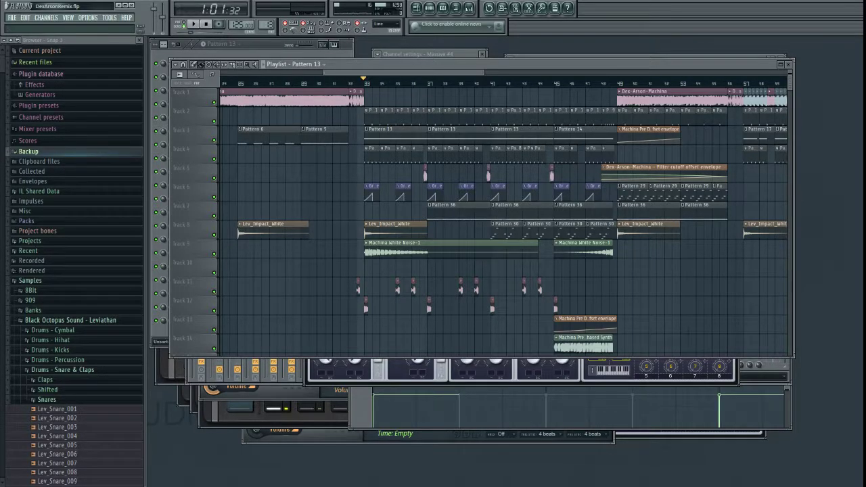
click(467, 80)
key(space)
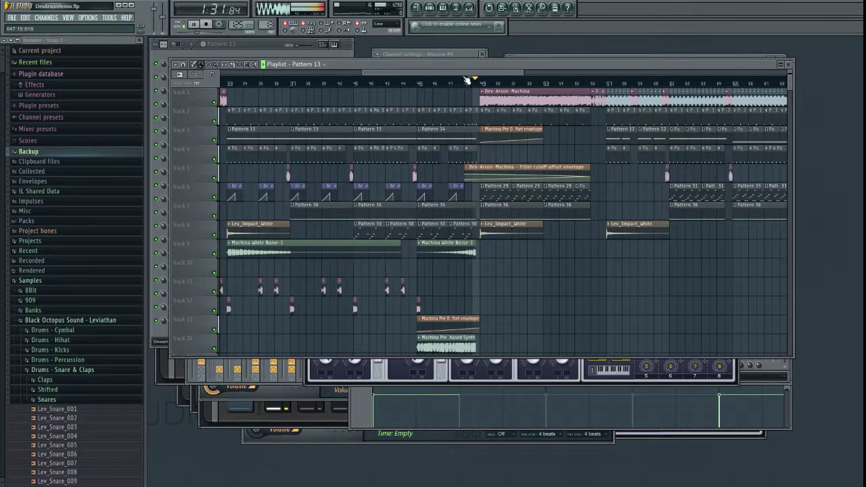
Follow the playback through the second drop up to the Pattern 19 section at bar 77.
drag(474, 73, 520, 70)
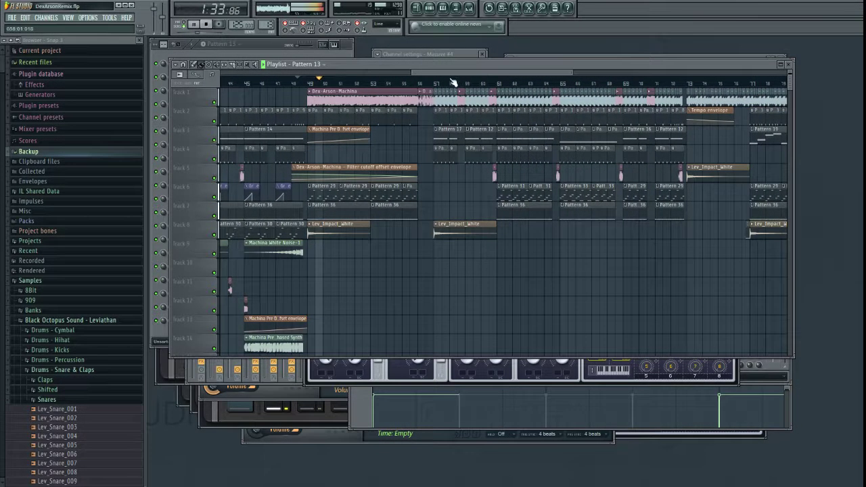
drag(519, 77, 534, 92)
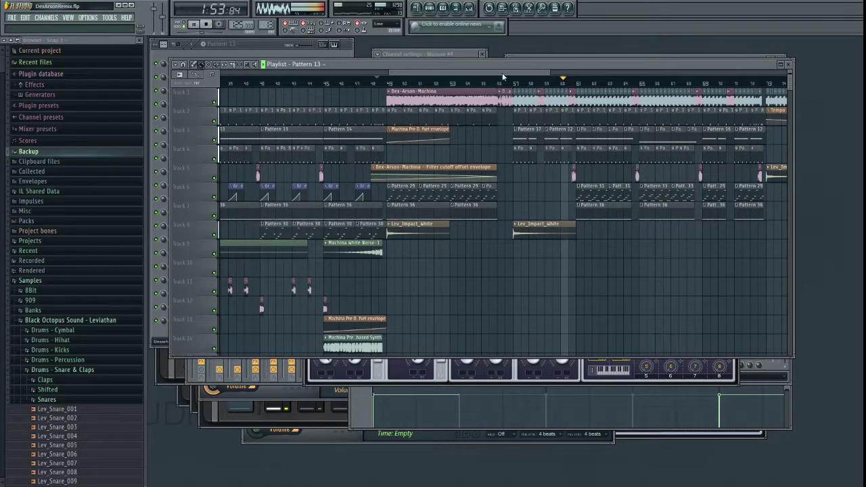
mouse_move(476, 71)
mouse_down()
mouse_move(539, 76)
mouse_move(463, 73)
mouse_move(474, 73)
mouse_up()
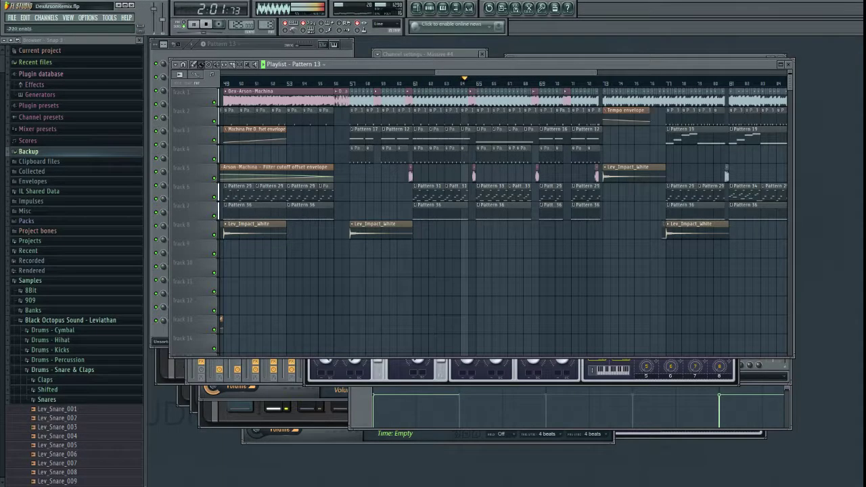
drag(163, 19, 163, 24)
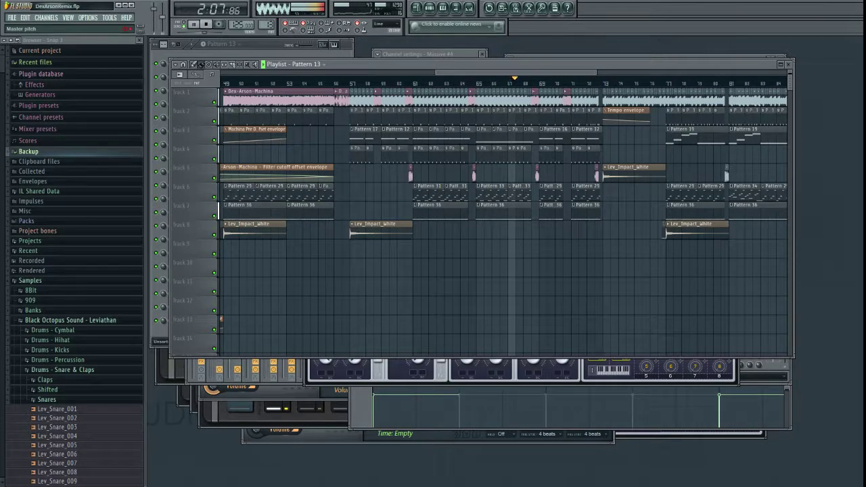
drag(162, 16, 162, 18)
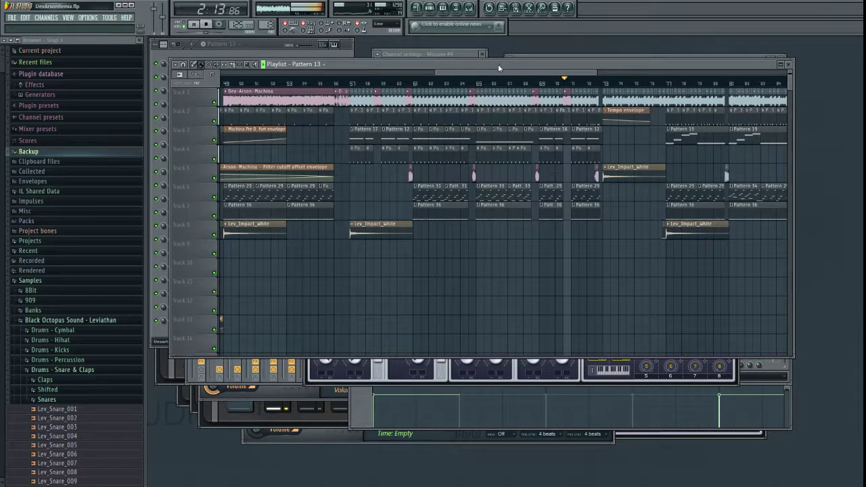
scroll(513, 78, right, 2)
scroll(507, 108, up, 3)
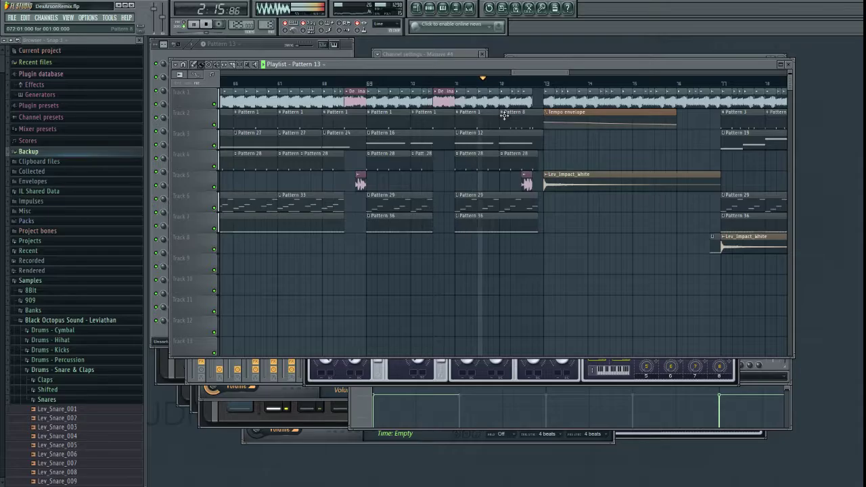
scroll(556, 69, right, 3)
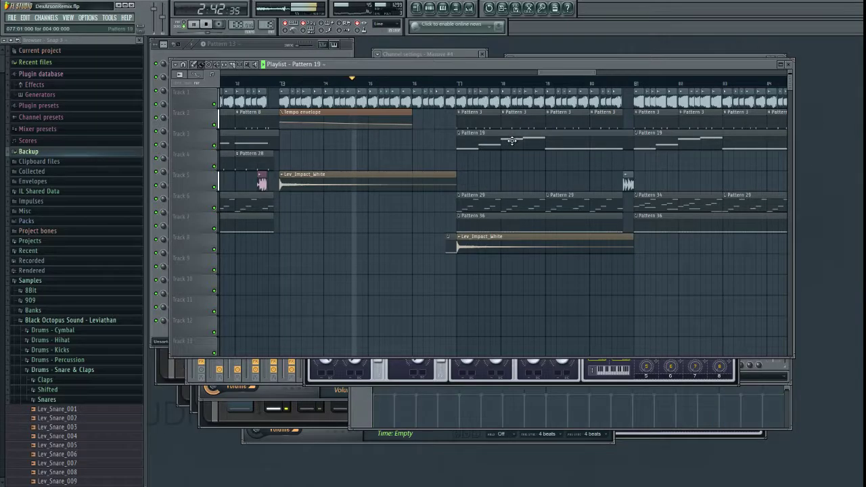
Open Pattern 19 and examine the Massive #5 growl patch with its 5 PERF performer curves.
double_click(477, 139)
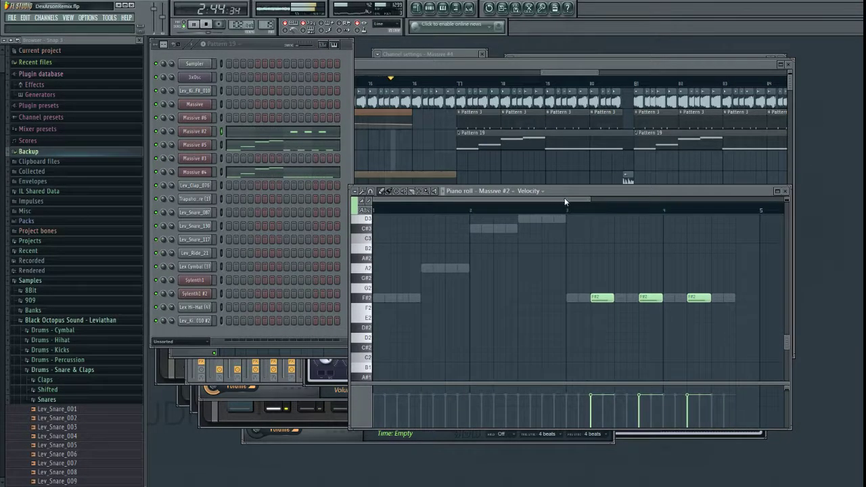
drag(563, 194, 565, 163)
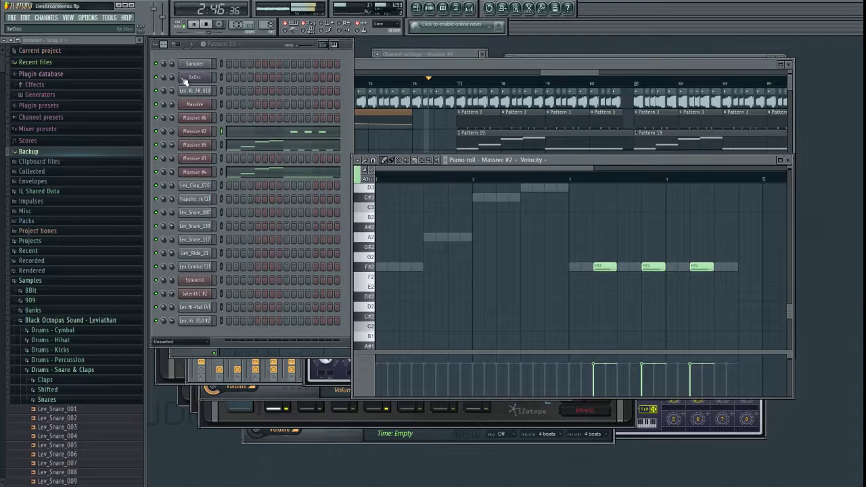
click(195, 144)
drag(386, 125, 583, 75)
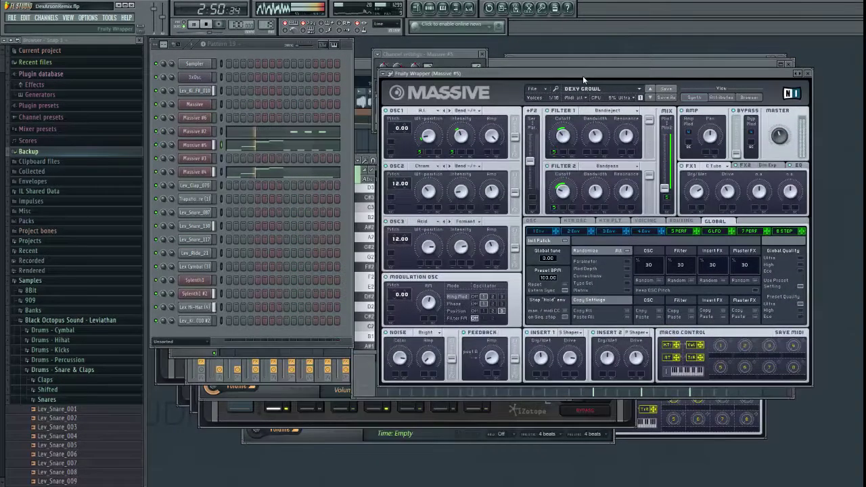
click(678, 231)
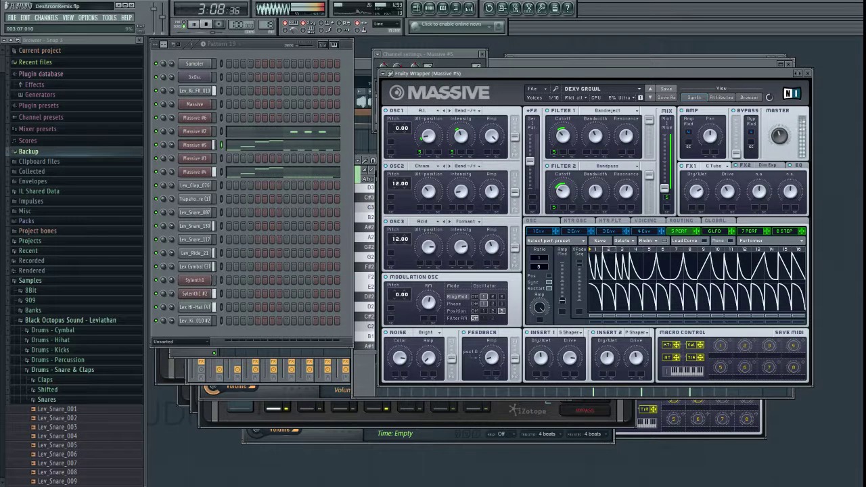
drag(620, 71, 598, 74)
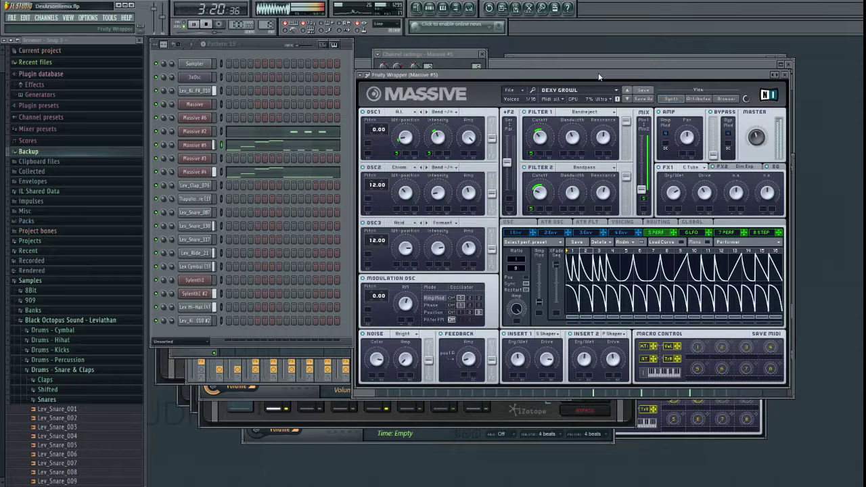
Return to the playlist and play the outro from about bar 97.
click(604, 64)
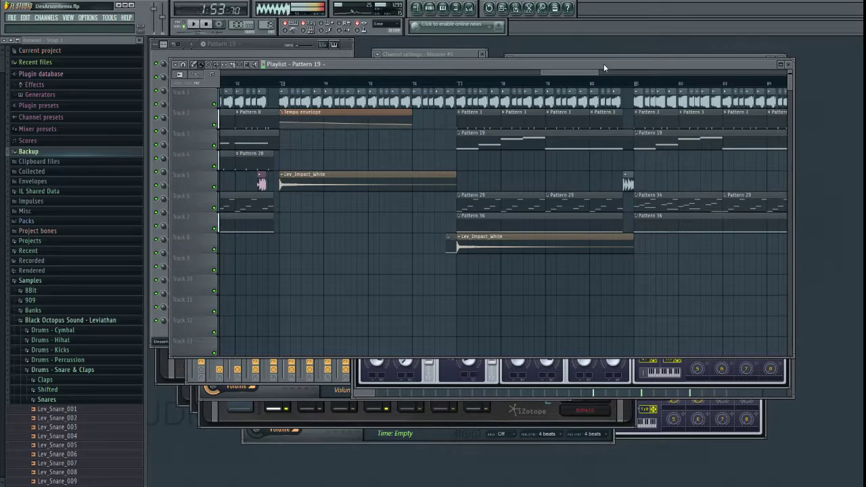
drag(649, 72, 680, 73)
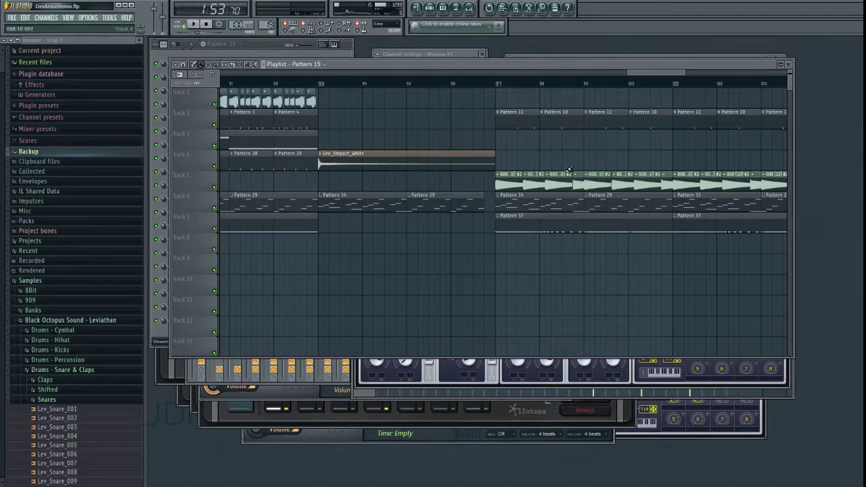
drag(670, 73, 690, 70)
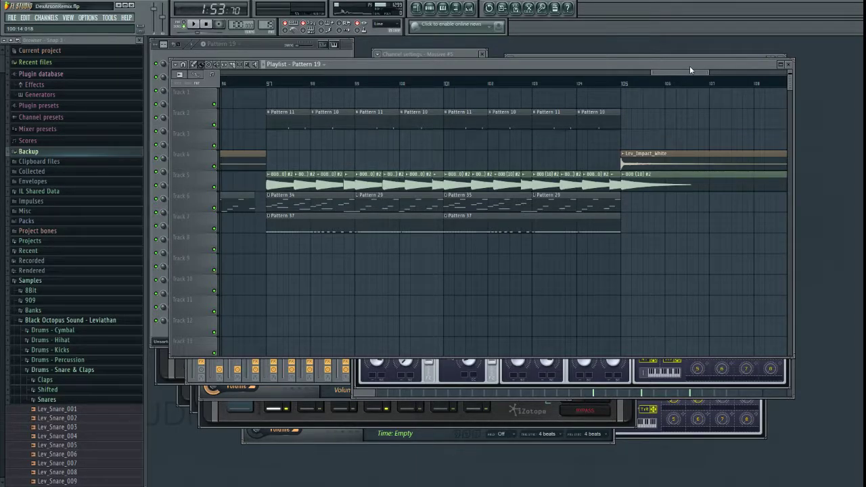
click(263, 87)
key(space)
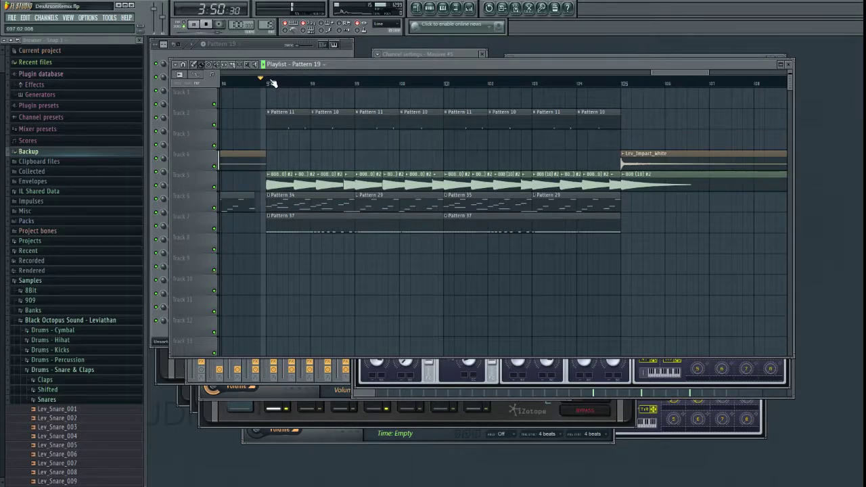
scroll(546, 247, down, 3)
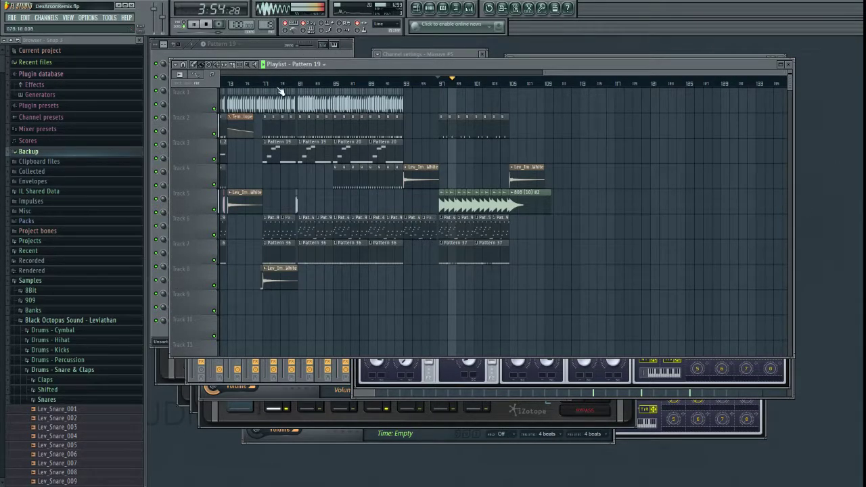
Collapse the Black Octopus Sound - Leviathan and Lex Luger Drum Kit Soundclick sample folders in the browser.
click(101, 320)
scroll(105, 329, down, 3)
scroll(102, 318, down, 2)
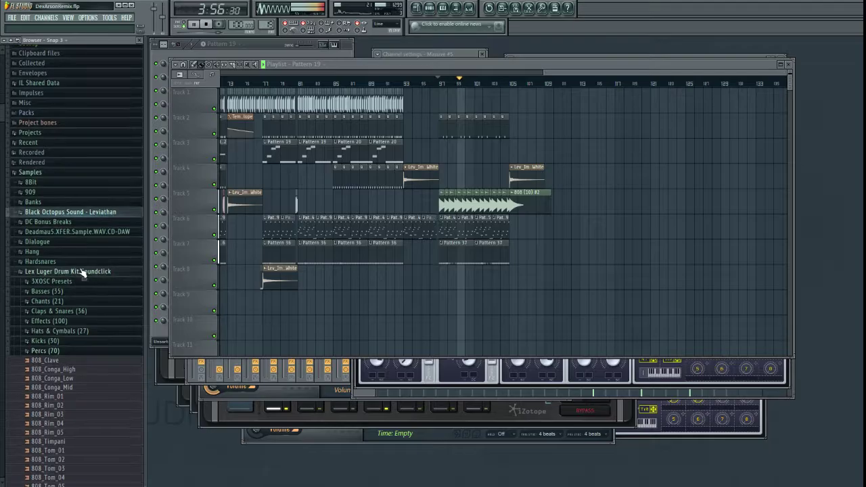
click(82, 272)
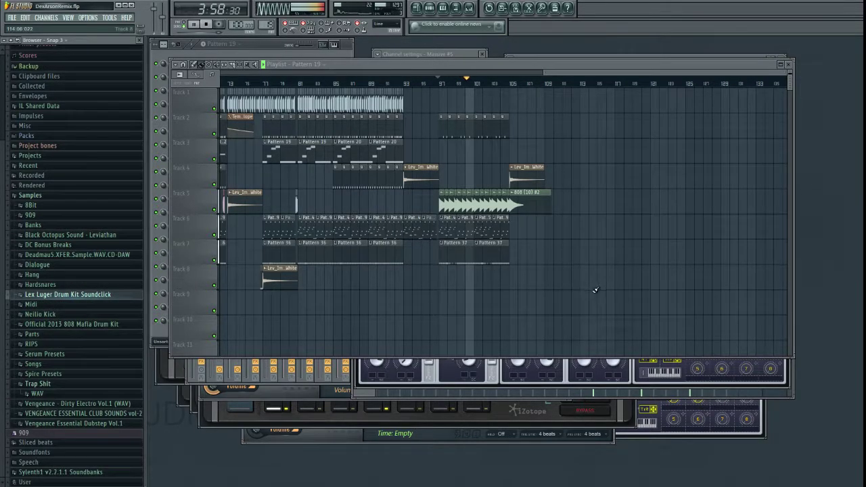
drag(553, 71, 454, 62)
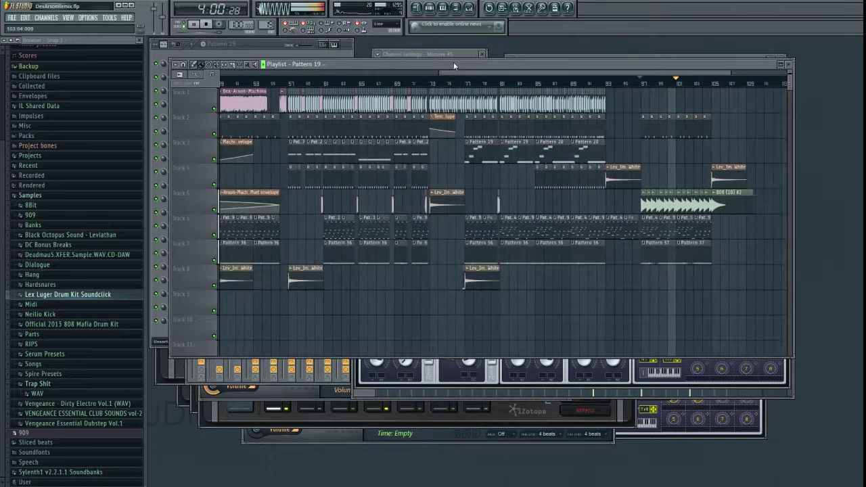
Copy the chopped Dex-Arson-Machina clips on Track 1 into bars 97 to 105 and play the outro from bar 97.
drag(617, 122, 789, 352)
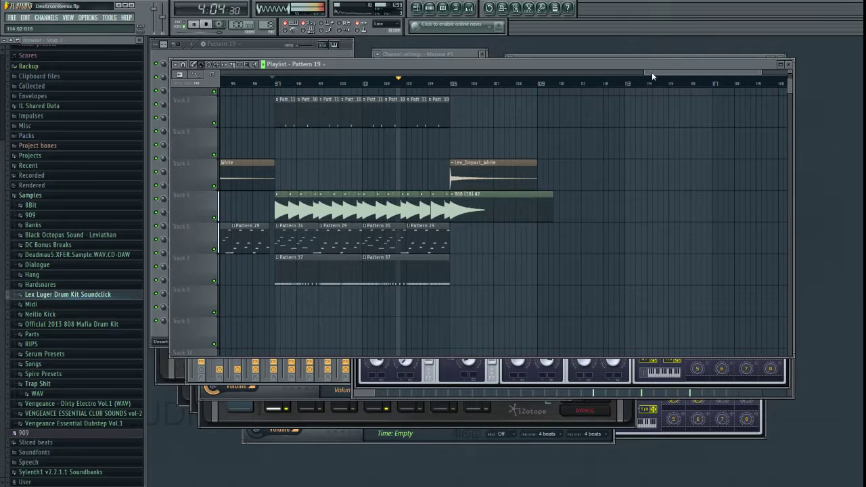
drag(652, 71, 596, 69)
scroll(406, 203, up, 1)
drag(490, 112, 545, 101)
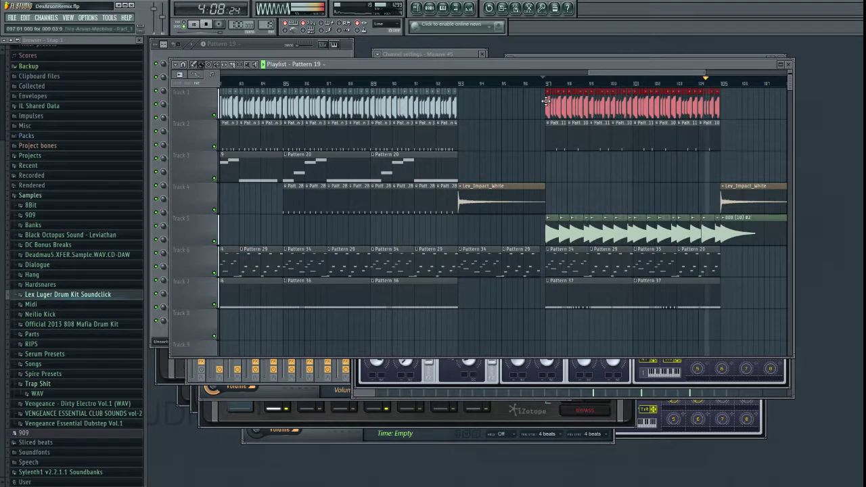
click(549, 83)
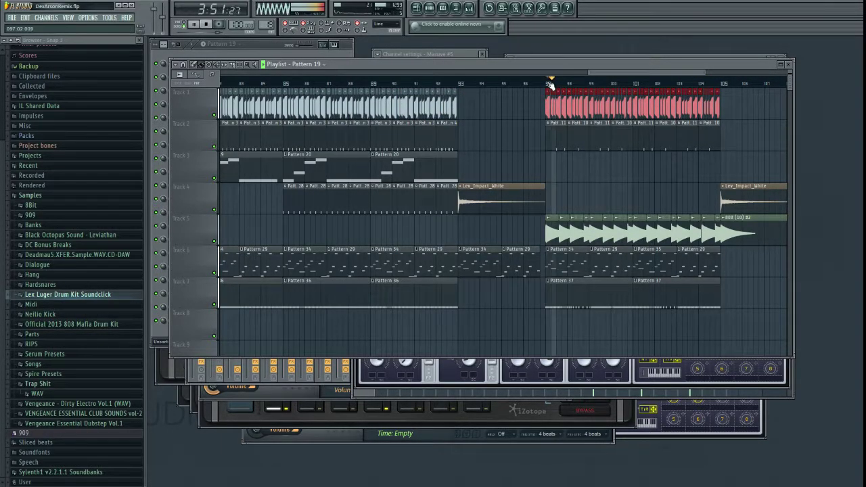
click(551, 82)
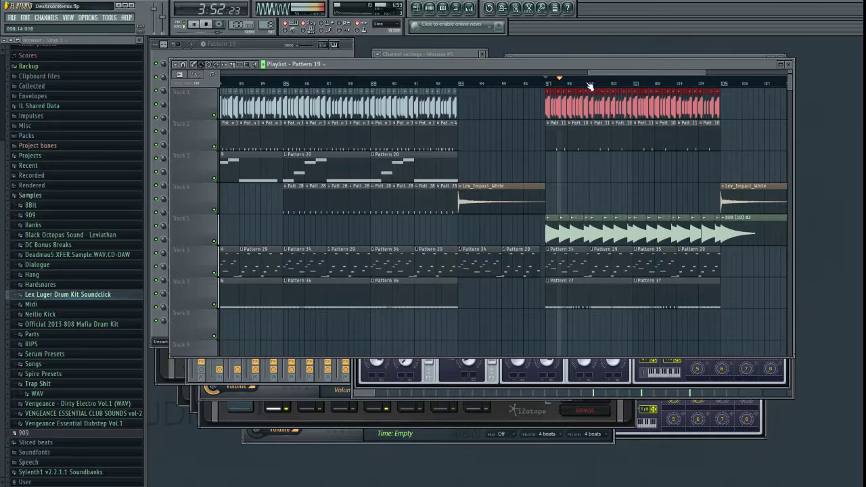
drag(603, 68, 616, 71)
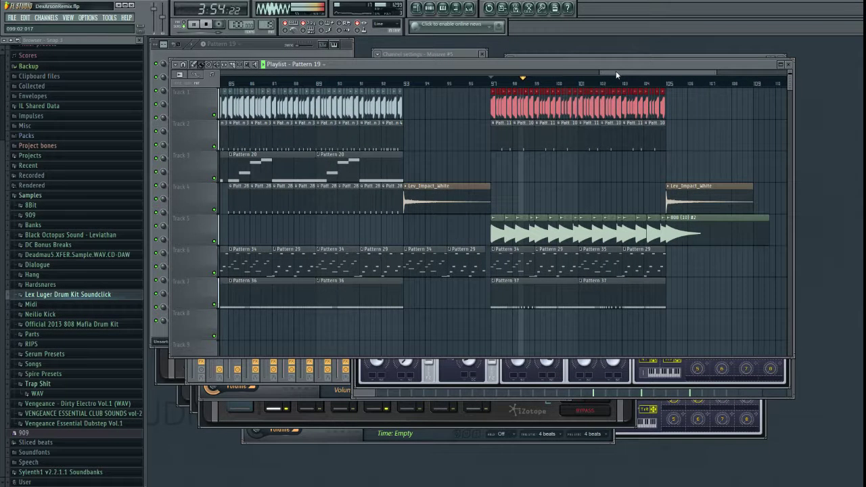
Look at the miscellaneous channel settings of Dex-Arson-Machina - Part_1 and delete the copied Track 1 clips from bars 97 to 105.
double_click(498, 103)
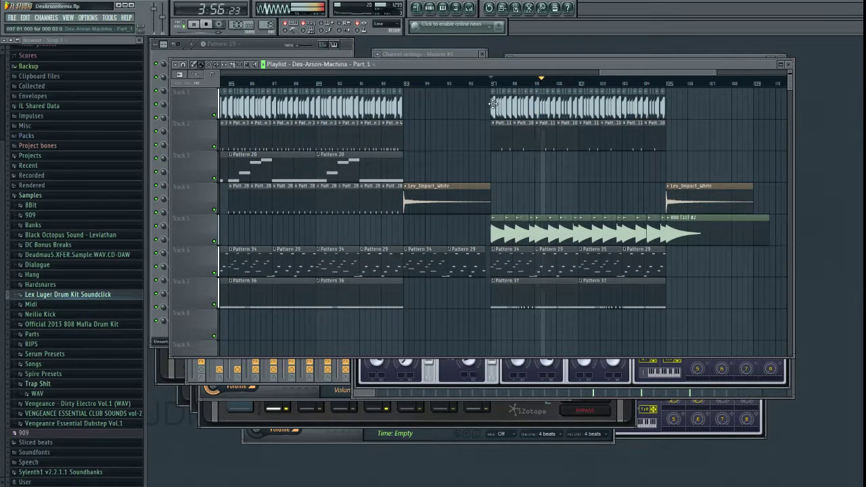
click(401, 87)
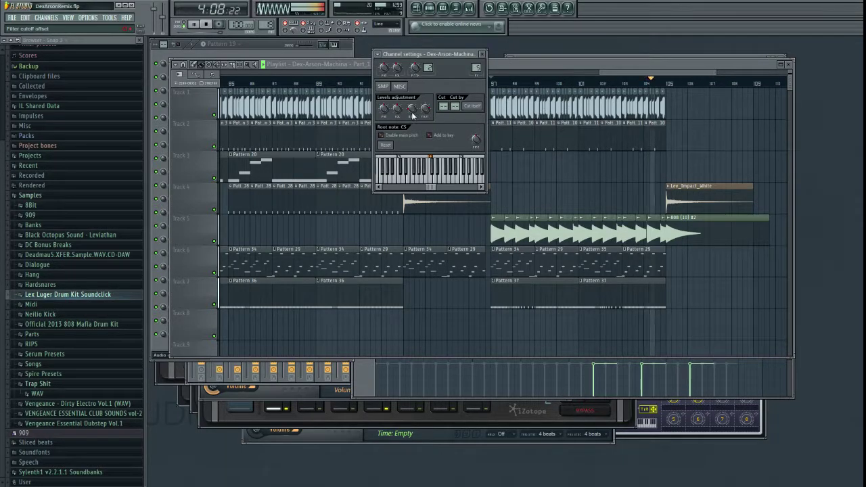
click(483, 98)
key(Delete)
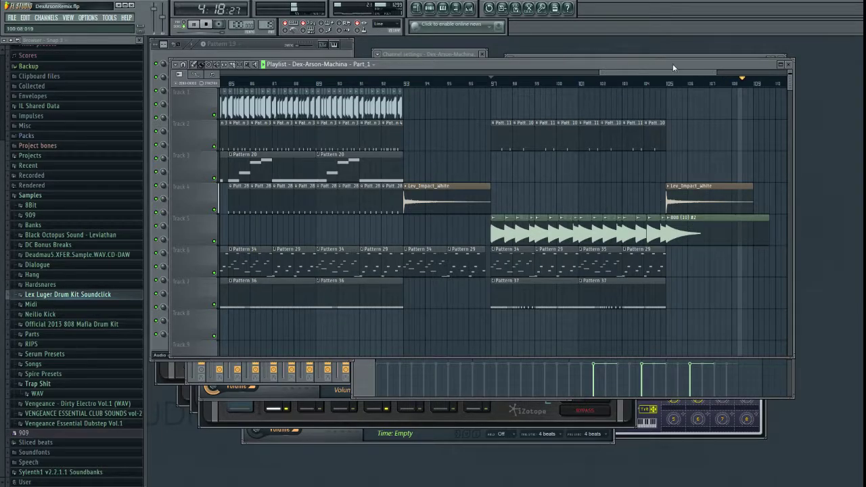
Play the first drop in the playlist from bar 33, focusing on the Pattern 13 clips.
drag(600, 72, 223, 72)
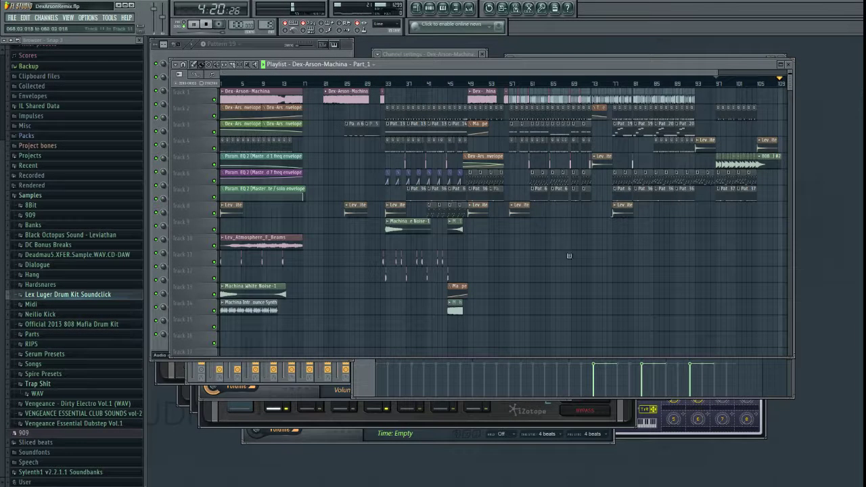
drag(718, 72, 521, 72)
click(424, 83)
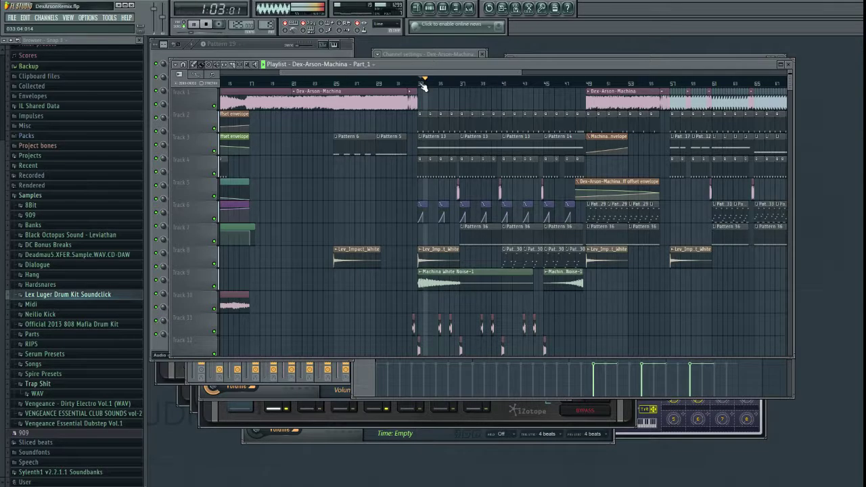
drag(424, 72, 462, 73)
drag(277, 87, 542, 315)
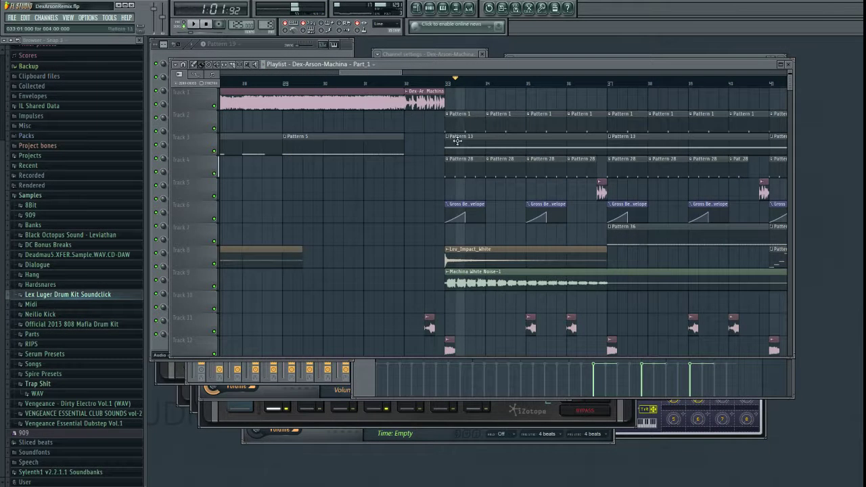
Open Pattern 13 and play it on its own in the step sequencer.
double_click(466, 143)
click(192, 25)
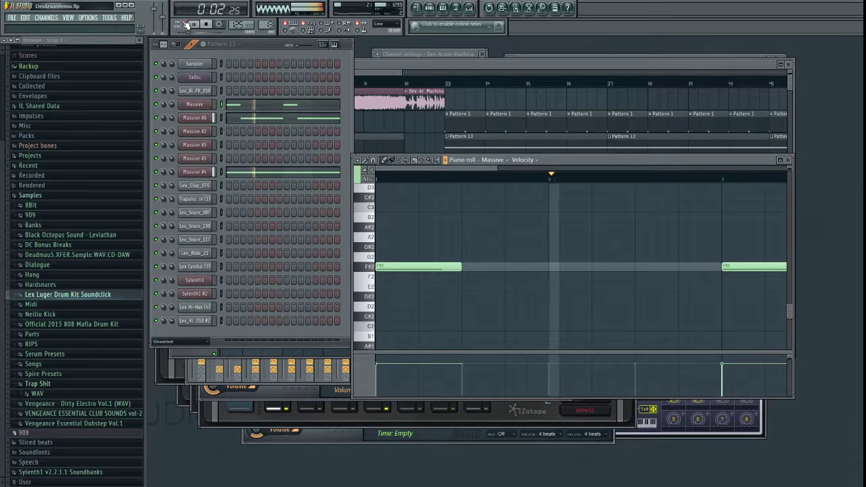
key(F7)
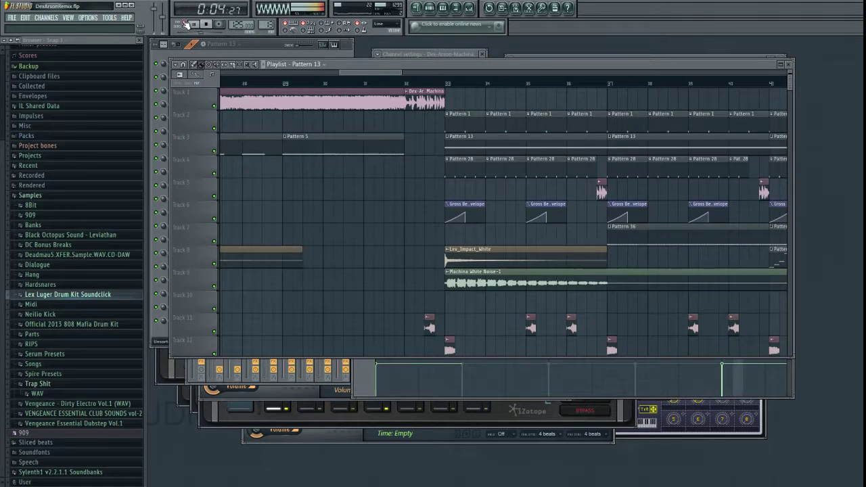
click(255, 46)
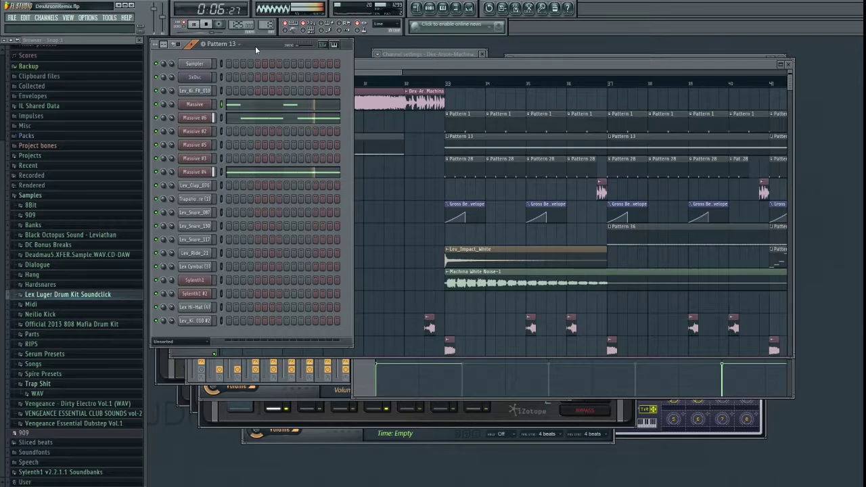
key(space)
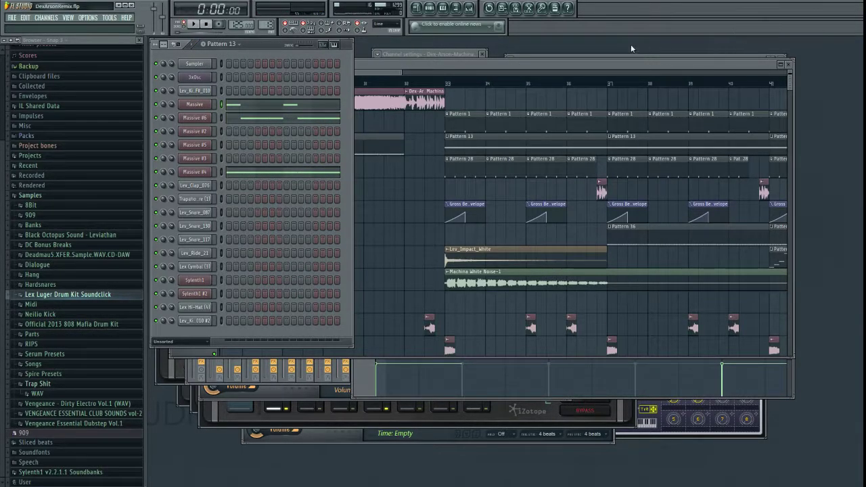
Replay Pattern 13 and inspect the Massive #6 DEXY GROWL patch with its window placed beside the step sequencer.
click(577, 67)
click(255, 43)
click(197, 105)
key(space)
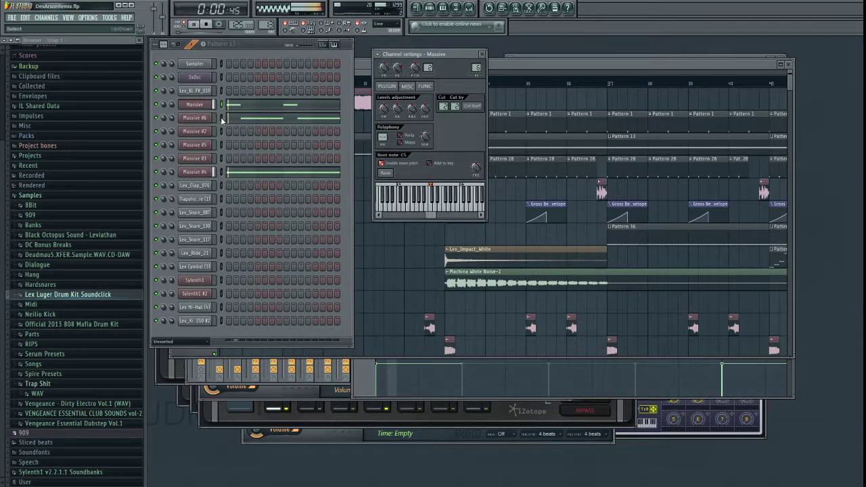
click(193, 118)
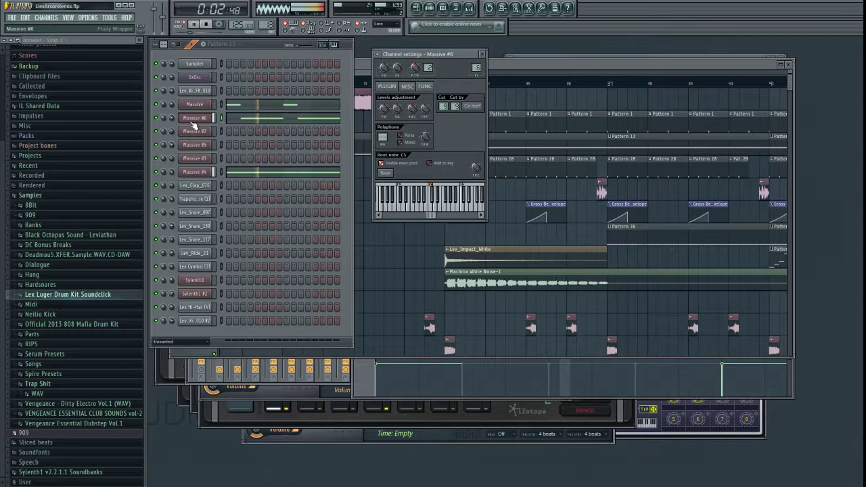
click(194, 118)
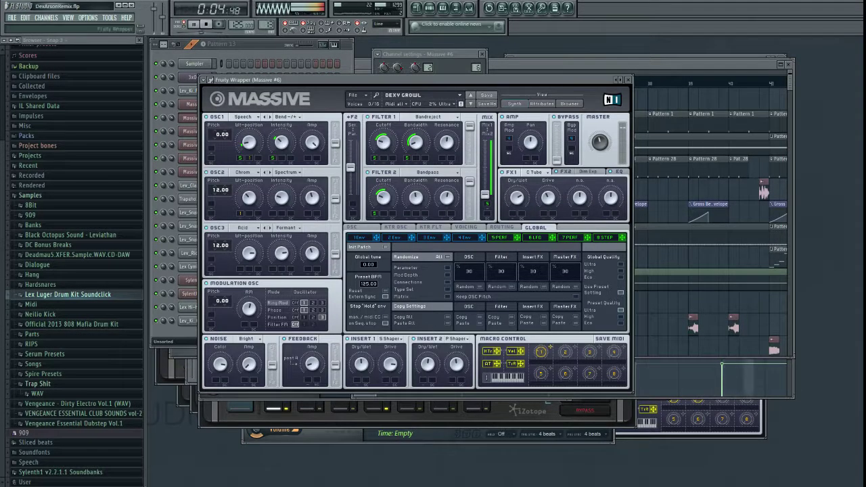
drag(374, 81, 537, 82)
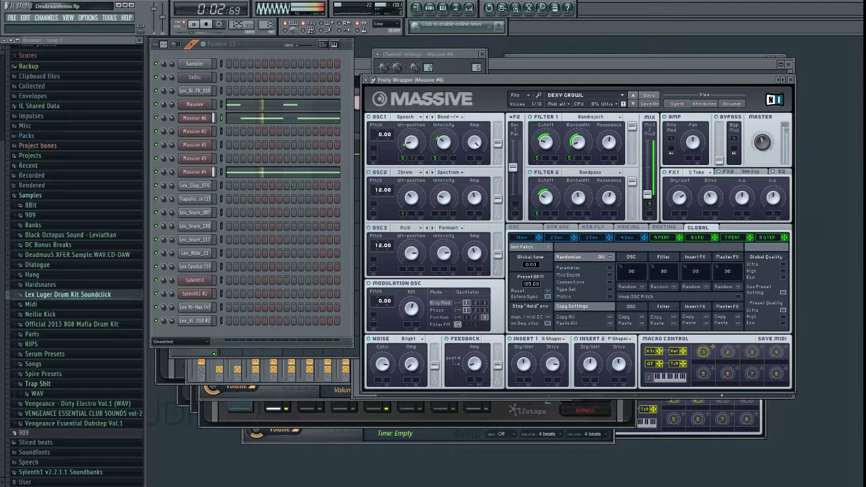
Return to the playlist and play the second drop from bar 57.
key(F5)
scroll(586, 242, down, 5)
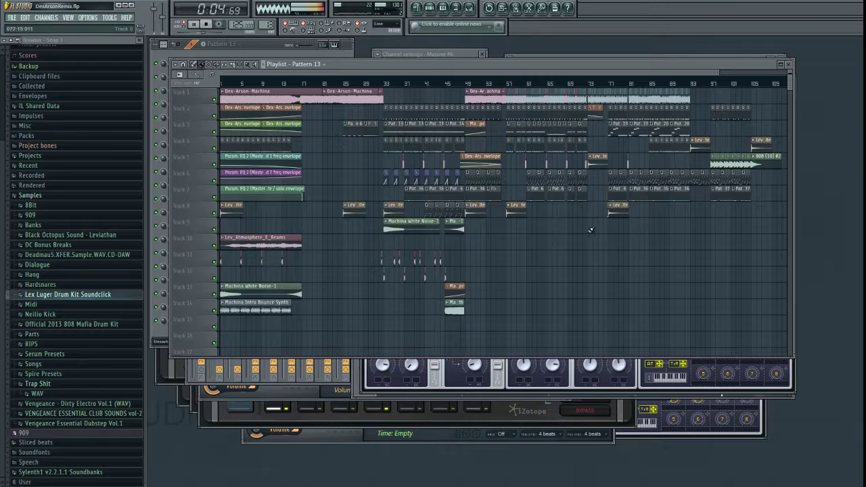
scroll(578, 173, up, 3)
click(354, 82)
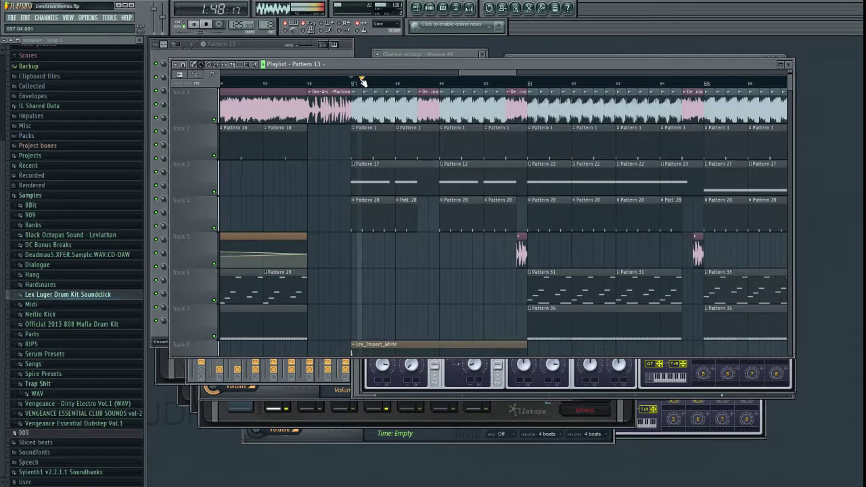
Open Pattern 17, view the Massive #2 DEXY GROWL patch and play the pattern on its own.
double_click(377, 181)
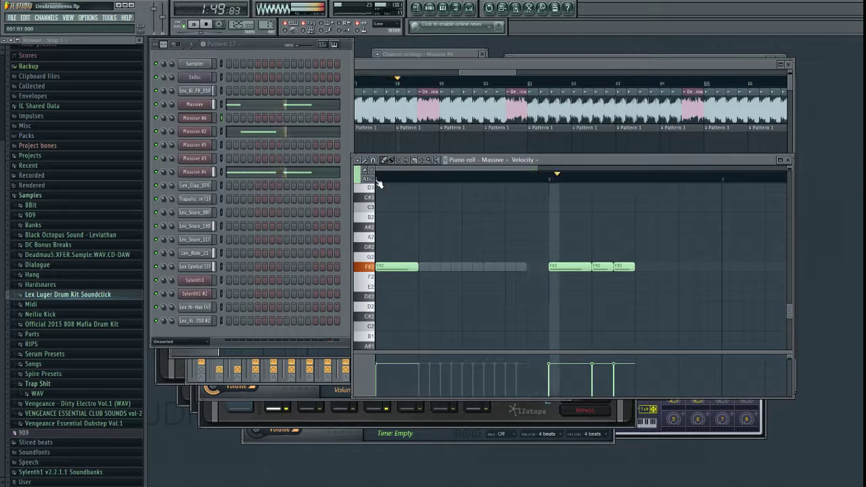
click(195, 131)
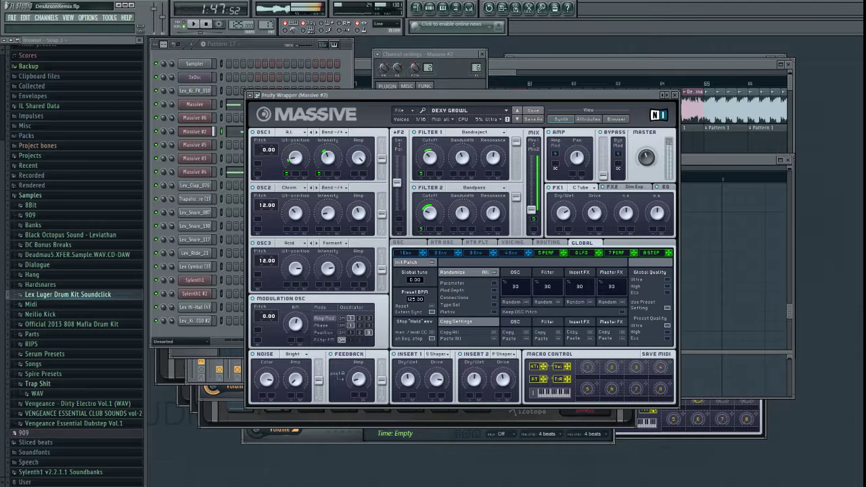
click(271, 45)
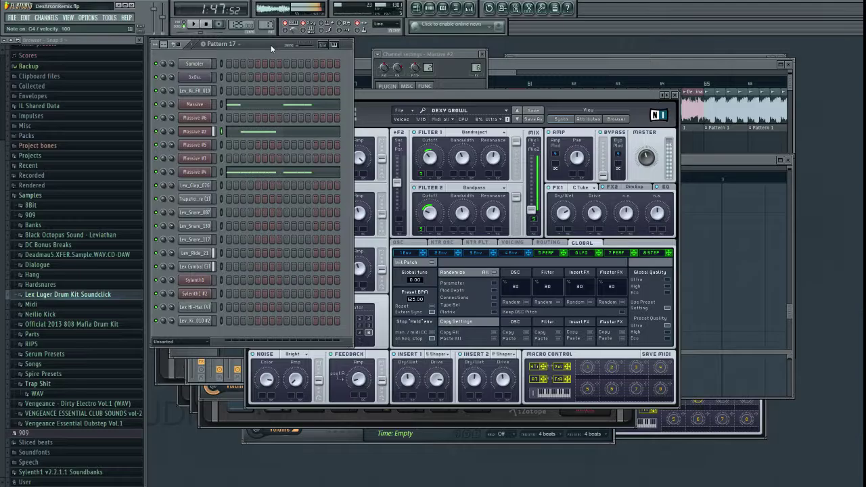
key(space)
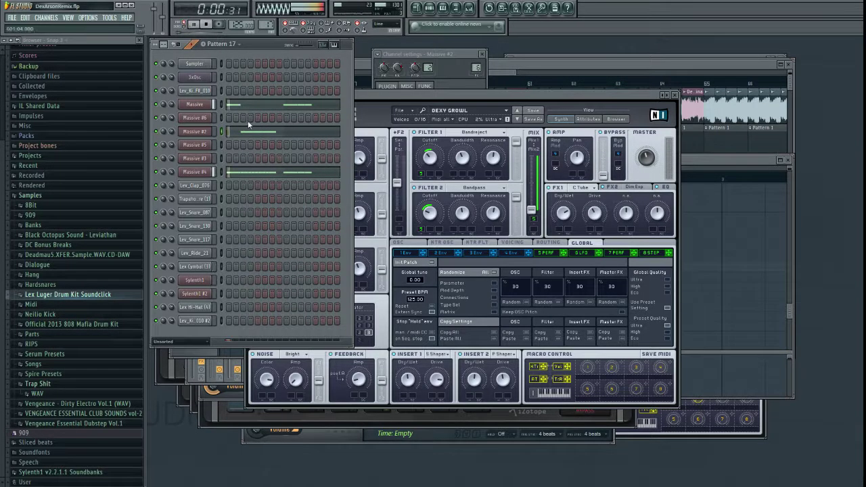
Delete the second F#2 note from Massive #2's part in Pattern 17, and discard a trial copy of the first note placed after it.
click(252, 132)
scroll(494, 237, up, 1)
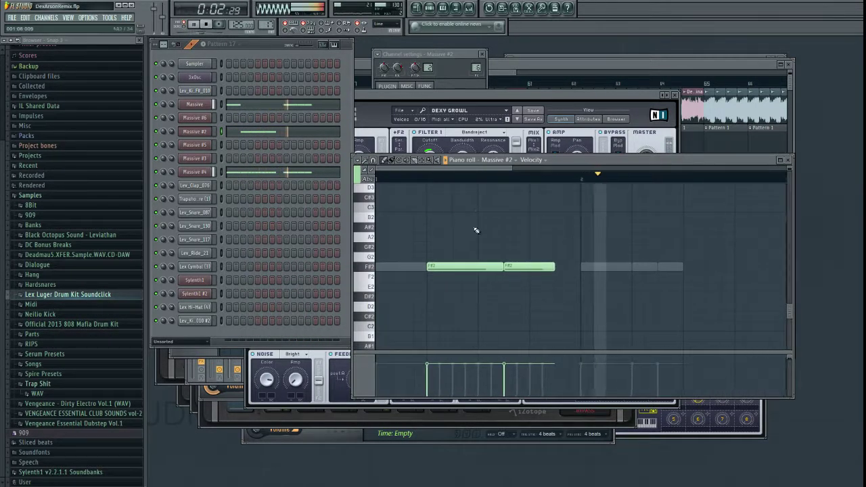
right_click(544, 270)
key(space)
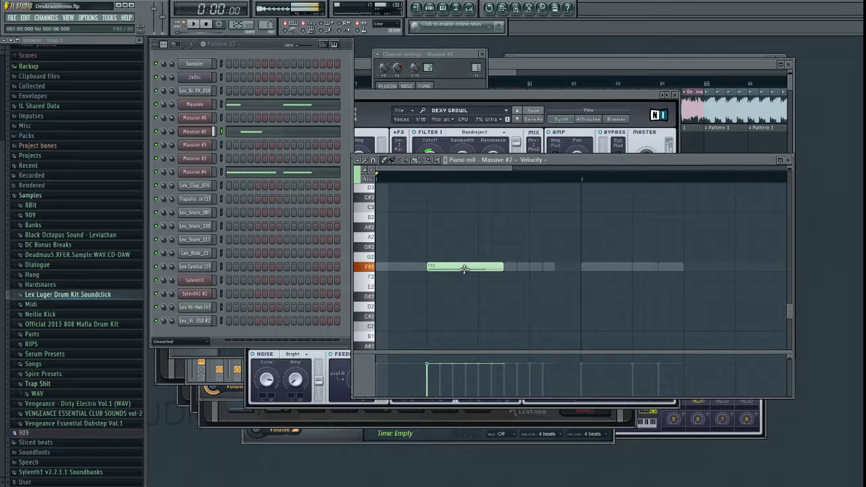
drag(464, 269, 536, 273)
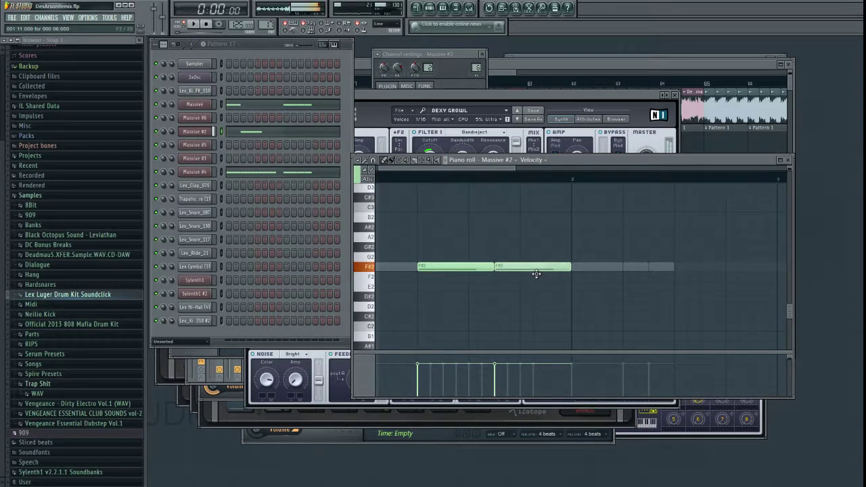
right_click(536, 274)
Show the 5 PERF performer curves of Massive #2 and audition Pattern 17 from the piano roll.
click(511, 92)
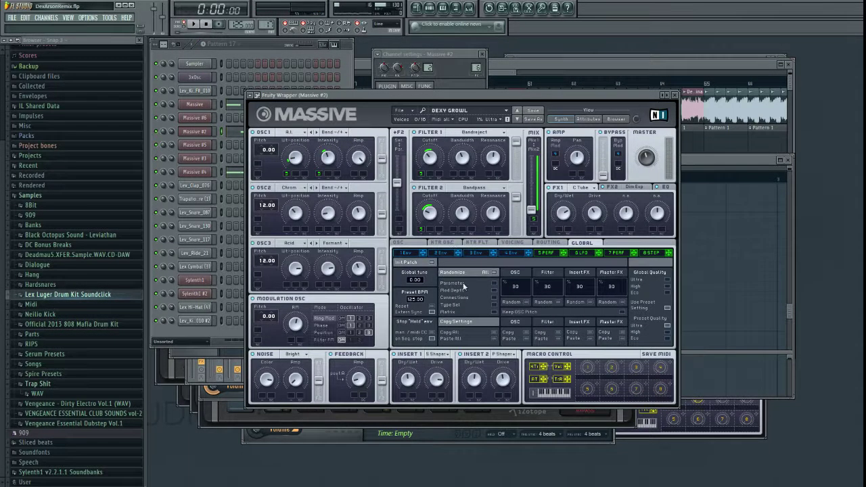
click(544, 254)
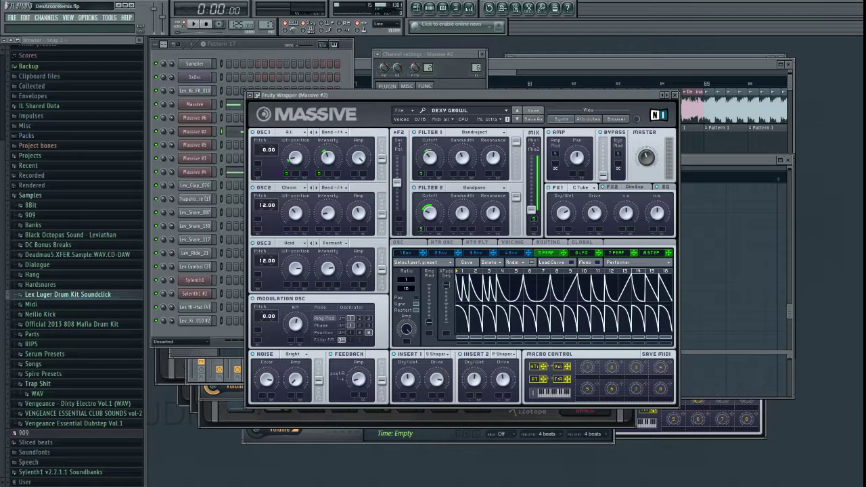
click(718, 189)
key(space)
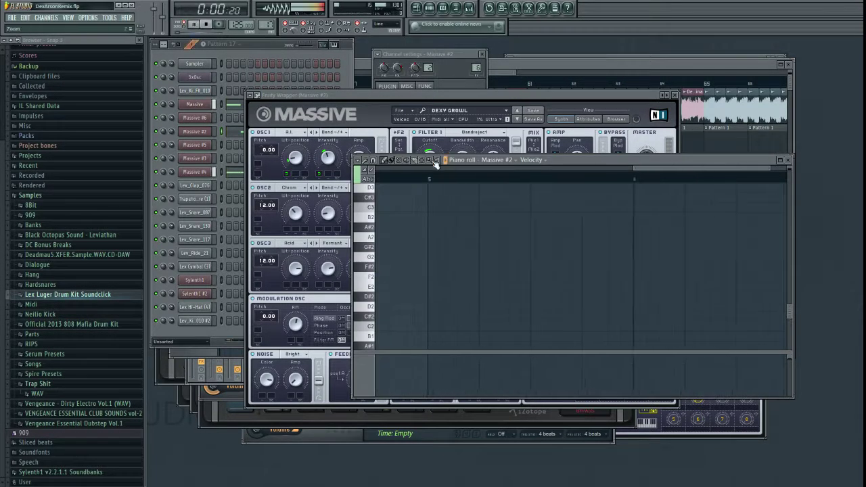
key(space)
Adjust the 5 PERF ratio's second value in Massive #2 and play a time selection over the remaining F#2 note.
click(496, 93)
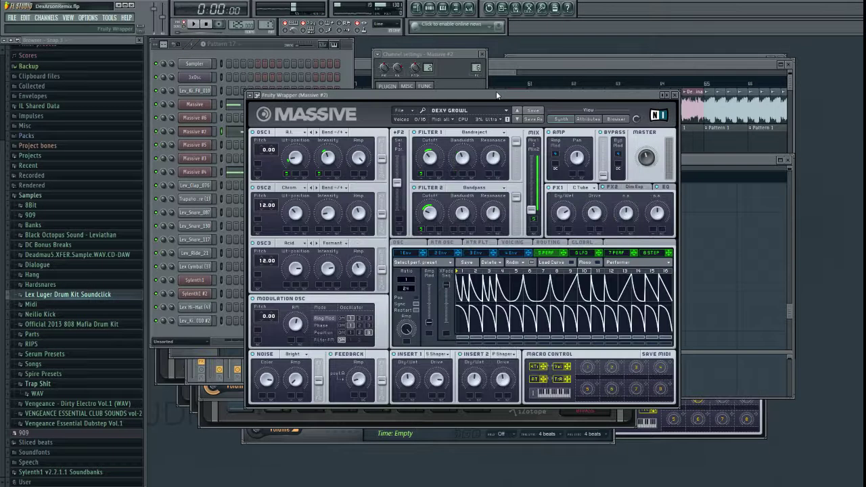
drag(413, 289, 413, 283)
click(704, 159)
key(space)
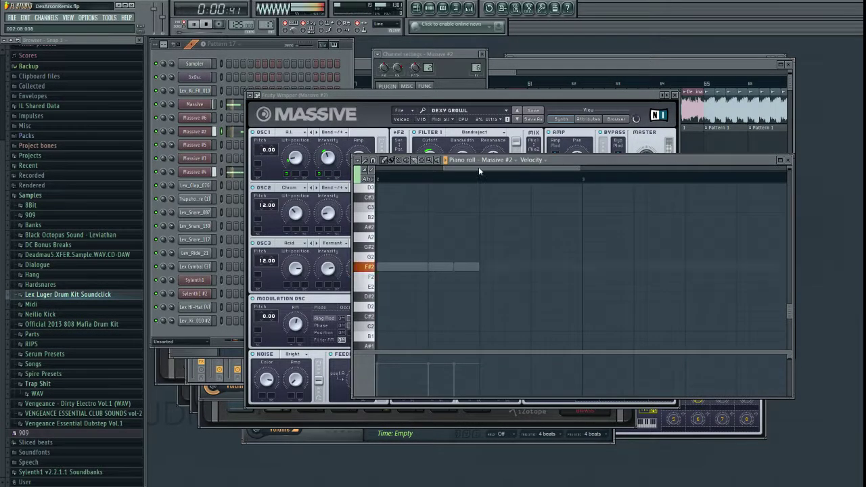
drag(428, 178, 503, 181)
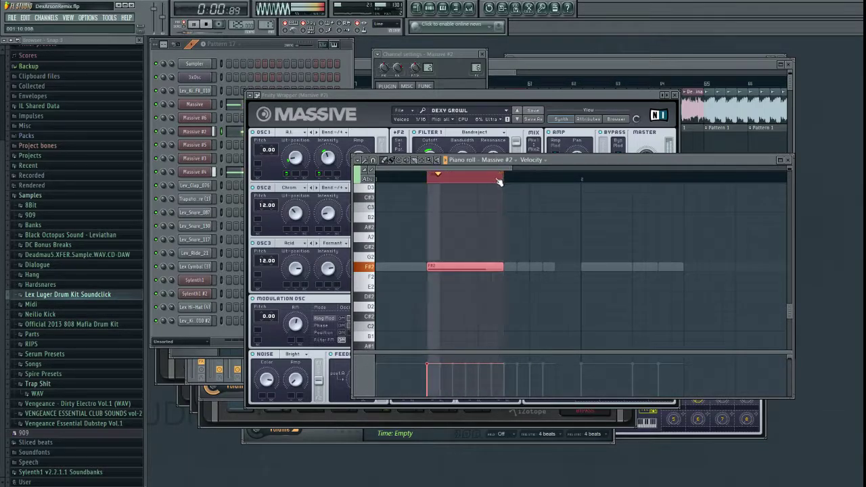
click(498, 181)
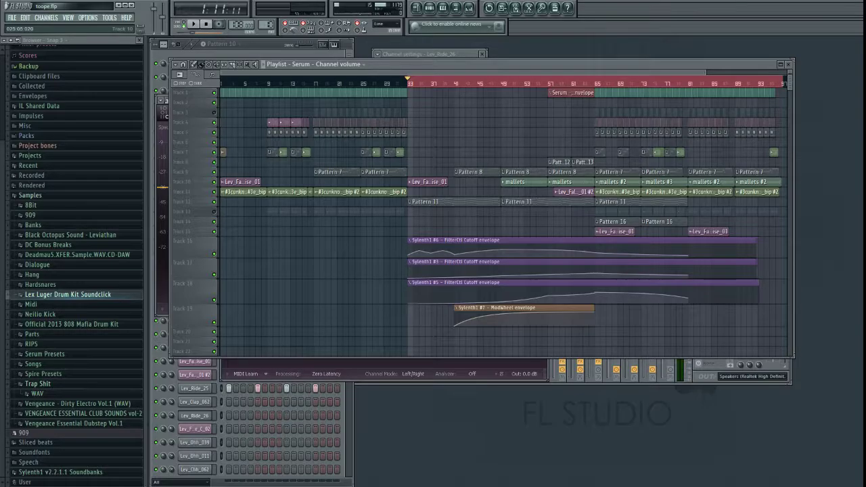
Play the song from its beginning and look through the full channel list of Pattern 10 before returning to the playlist.
key(space)
click(225, 83)
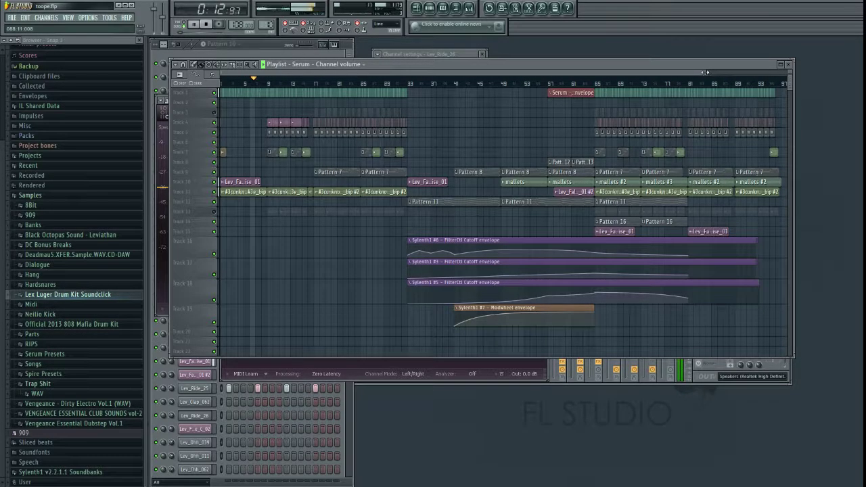
click(288, 44)
scroll(341, 82, down, 4)
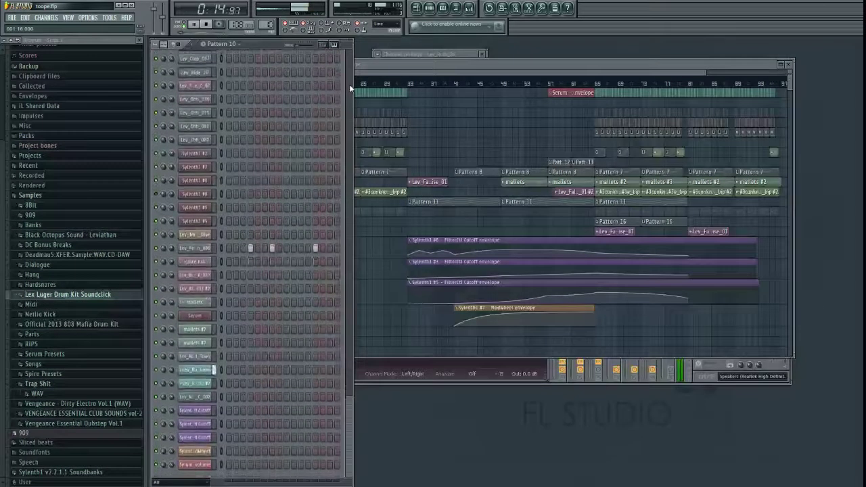
scroll(325, 155, down, 8)
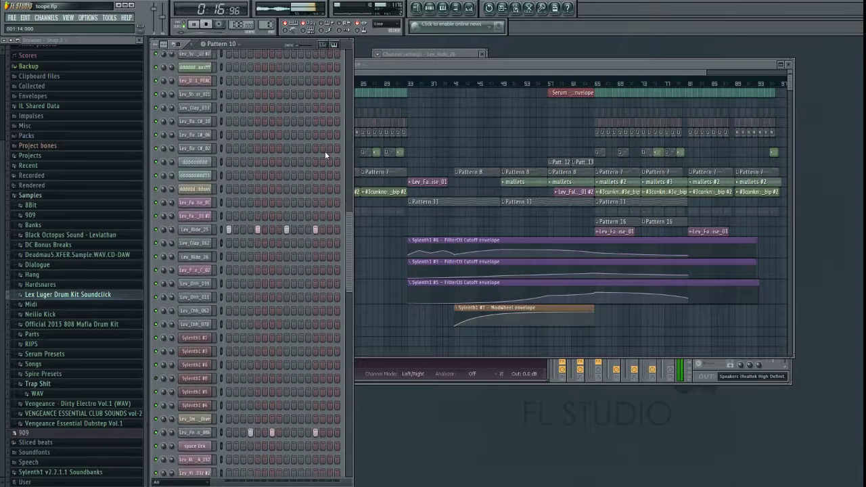
scroll(325, 151, up, 12)
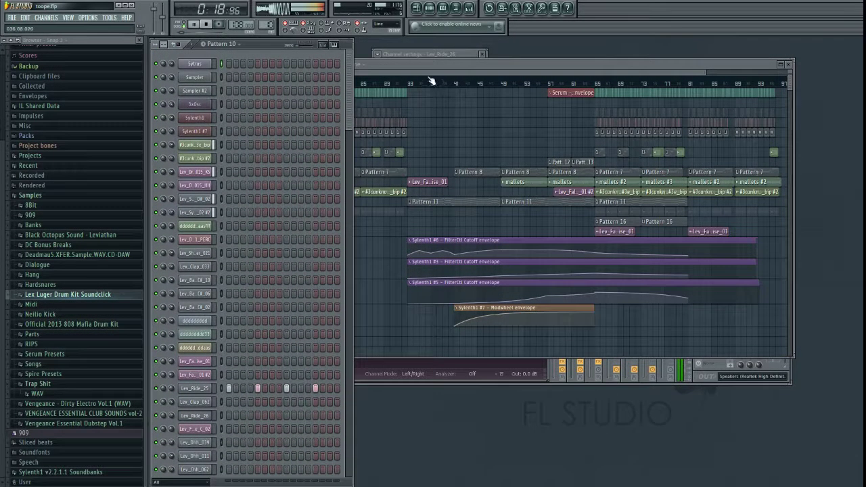
click(408, 71)
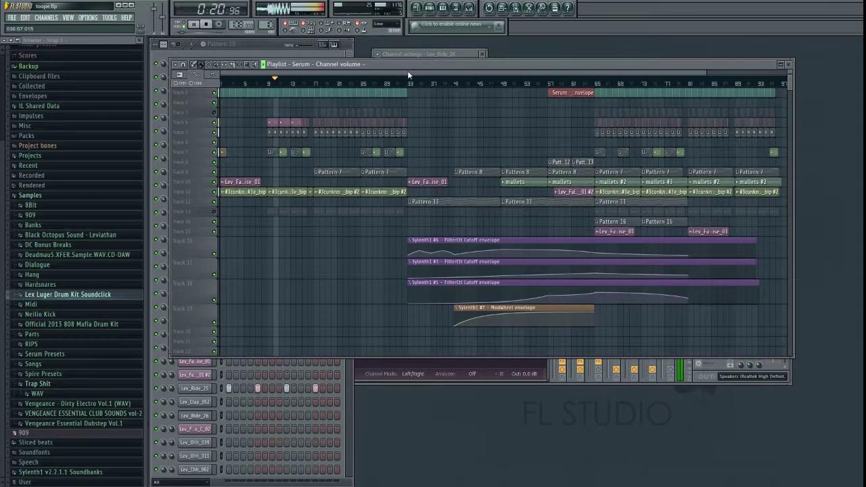
Open iZotope Ozone 5 from the Master mixer track and dismiss its Preset Manager.
click(468, 8)
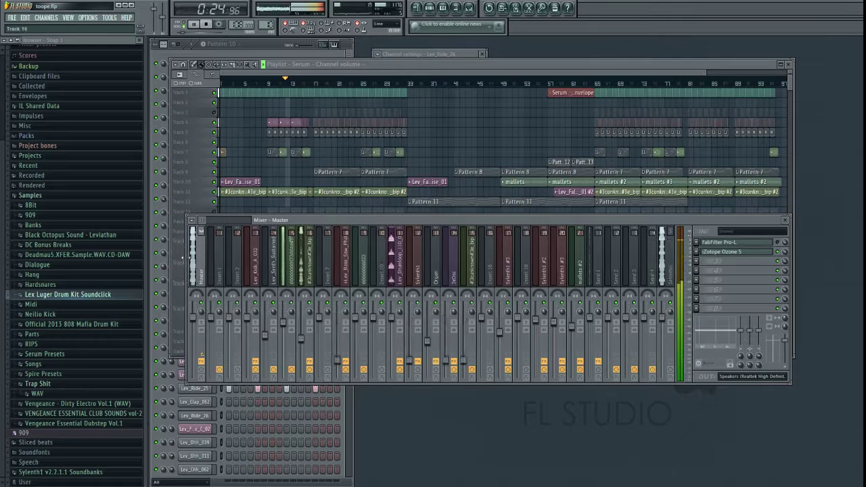
click(738, 252)
drag(406, 173, 454, 105)
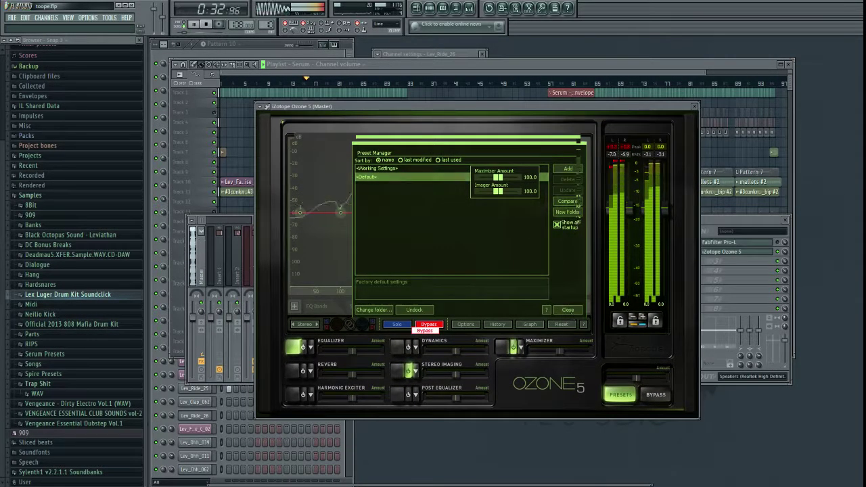
click(568, 308)
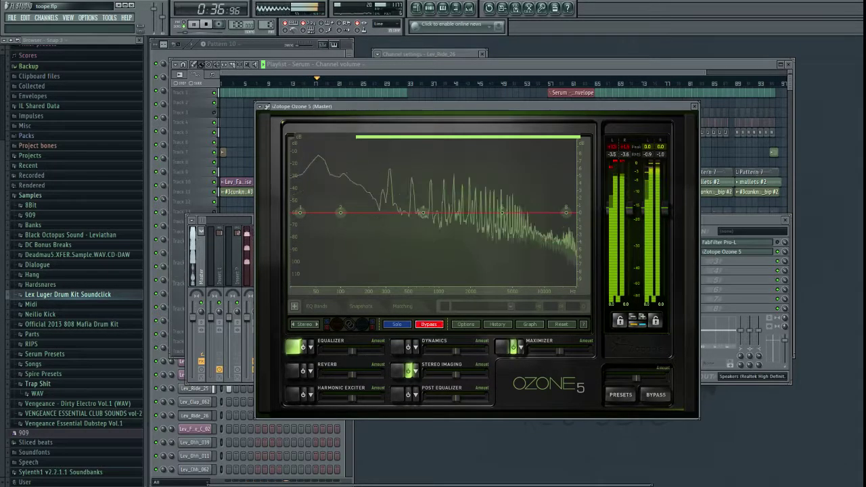
Enable Ozone's Harmonic Exciter and set the band amounts to 1.6 for band 2, 3.3 for band 3 and 3.0 for band 4.
click(298, 394)
drag(480, 274, 480, 254)
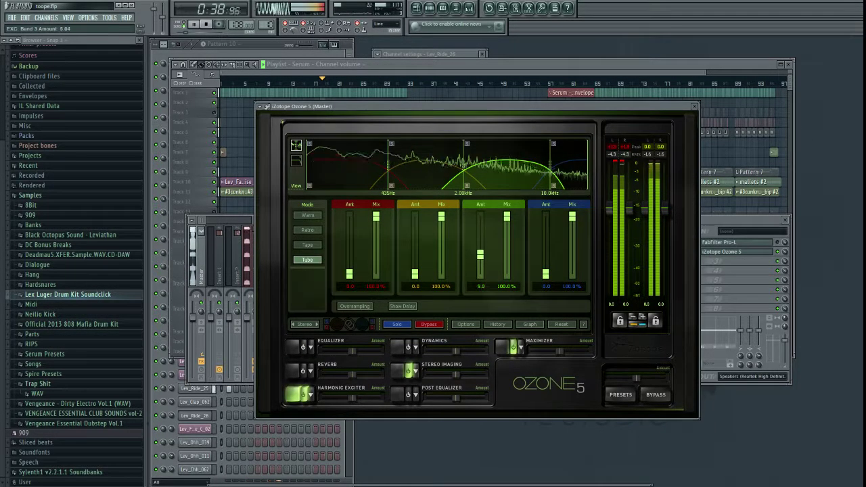
mouse_move(545, 275)
mouse_down()
mouse_move(546, 235)
mouse_move(545, 261)
mouse_up()
mouse_move(480, 255)
mouse_down()
mouse_move(480, 226)
mouse_move(480, 257)
mouse_up()
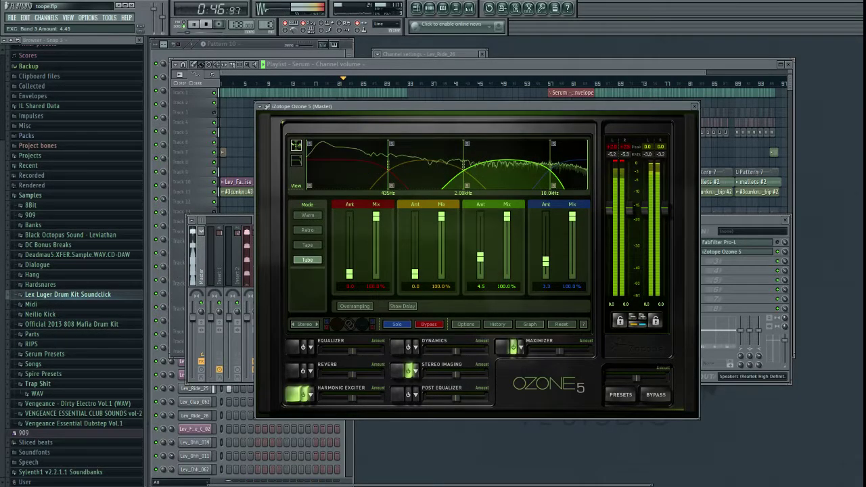
mouse_move(415, 274)
mouse_down()
mouse_move(415, 249)
mouse_move(415, 269)
mouse_up()
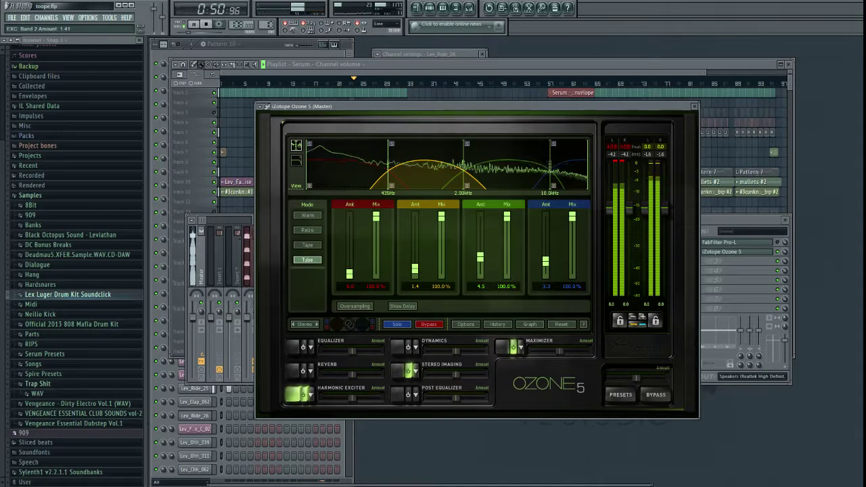
drag(480, 257, 480, 259)
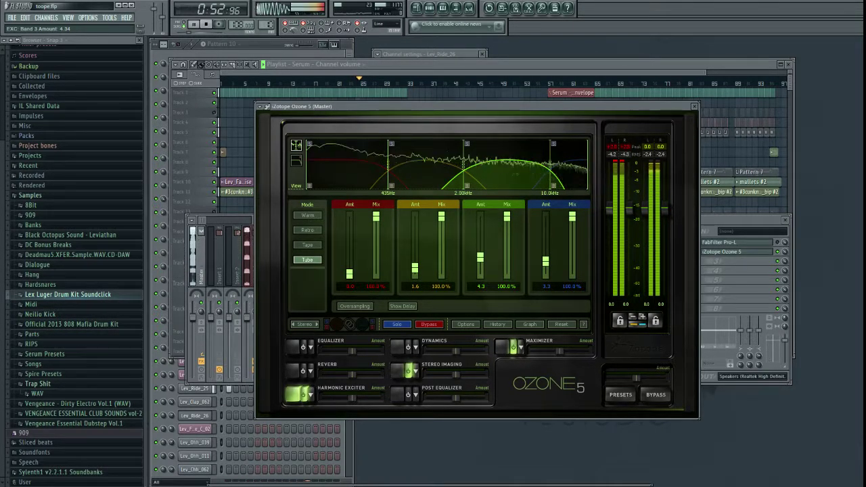
drag(480, 259, 480, 263)
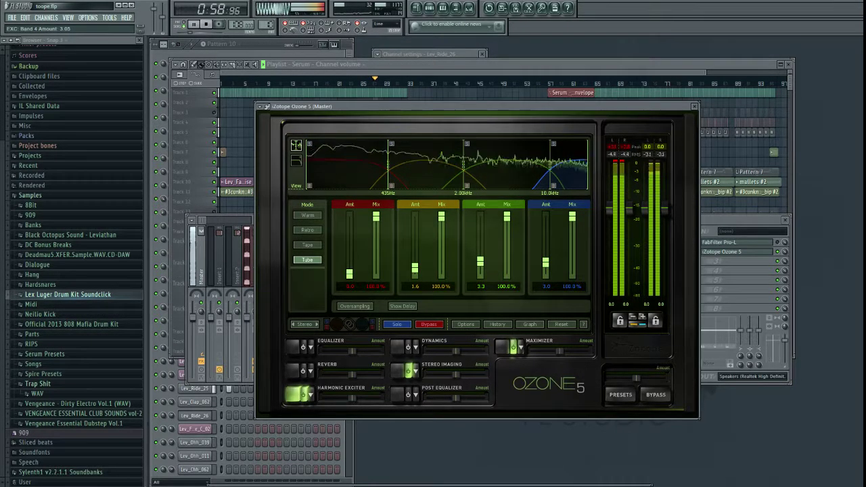
Show Ozone's Dynamics module during playback, bypass it again and return to the playlist.
click(403, 347)
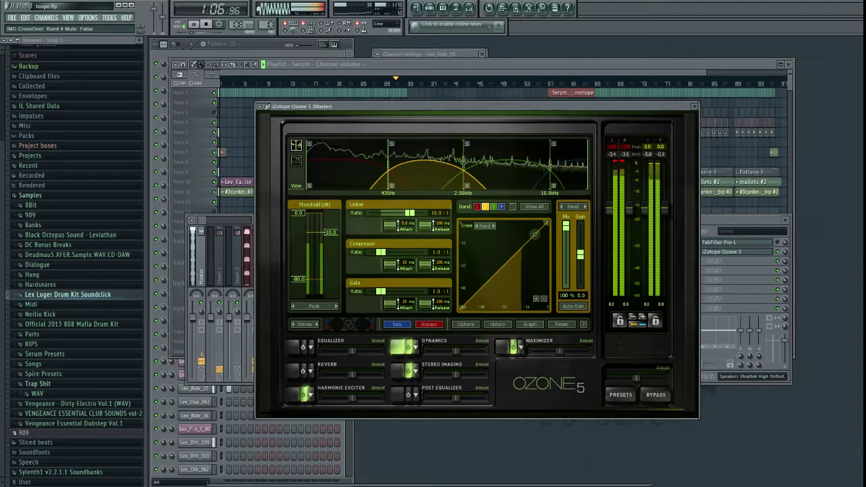
click(428, 324)
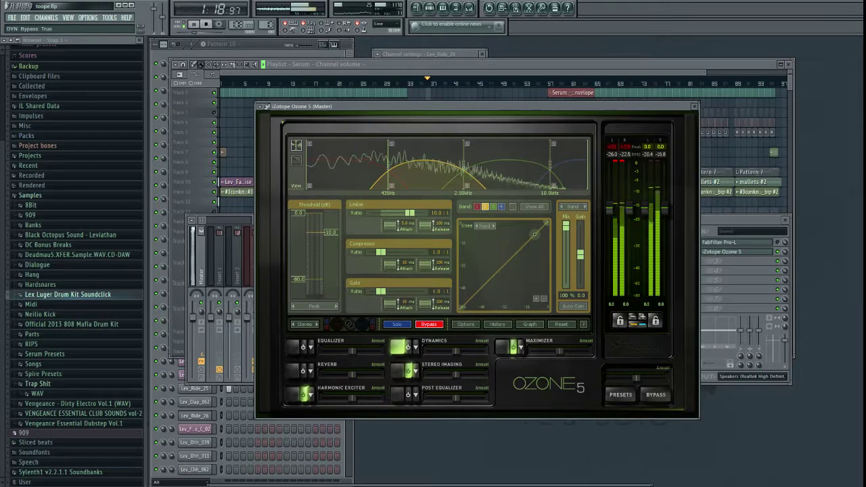
click(396, 73)
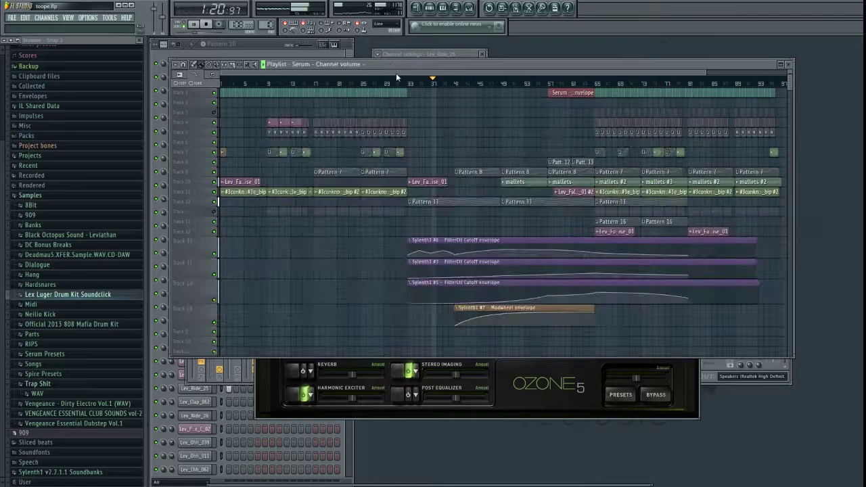
Play on into the final section and audition the drum loop clips on Track 13 by unmuting the track and muting it again.
drag(434, 69, 370, 70)
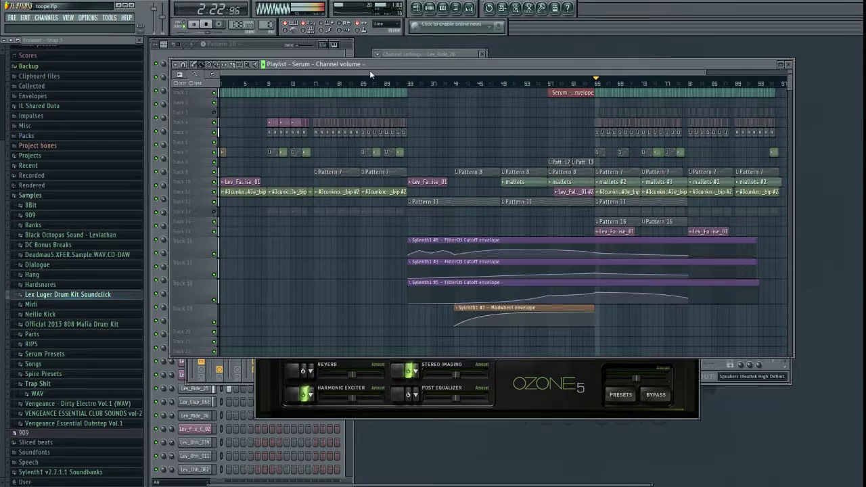
drag(514, 71, 538, 73)
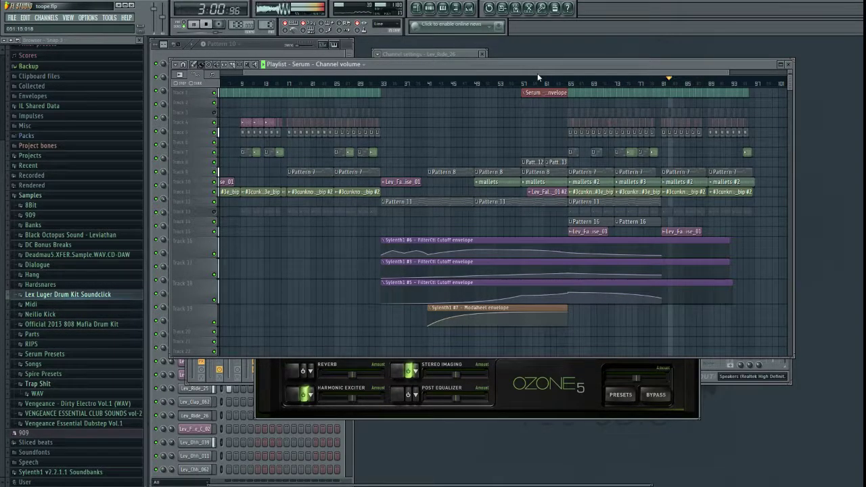
drag(562, 101, 785, 213)
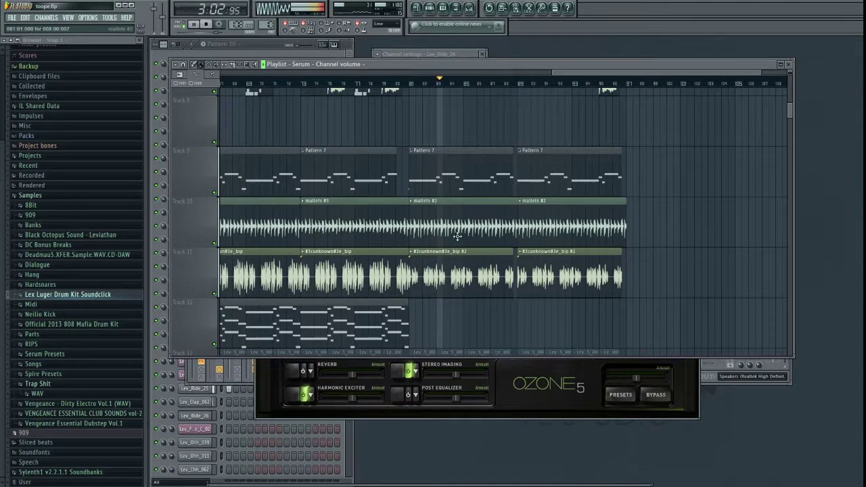
scroll(476, 215, down, 2)
scroll(440, 213, down, 1)
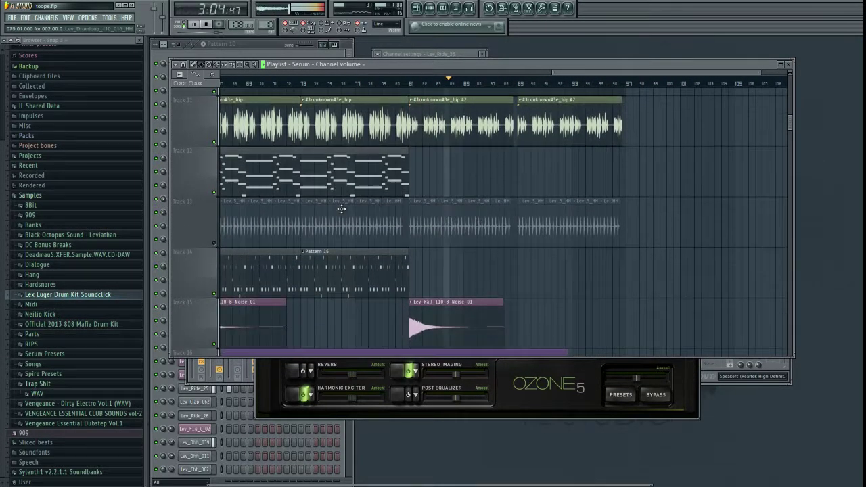
click(215, 246)
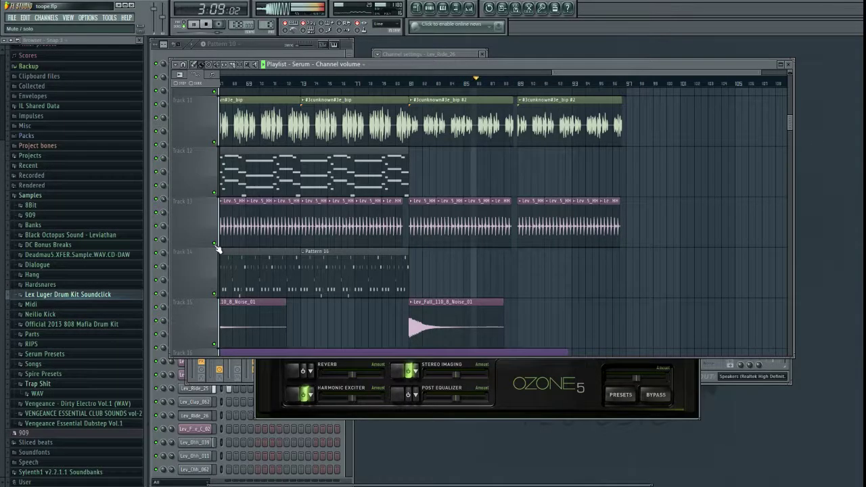
click(216, 246)
Examine the final section's clips up close, including the mallets #2 and bip #2 audio, the drum tracks and Pattern 7.
scroll(509, 290, down, 3)
scroll(515, 281, up, 3)
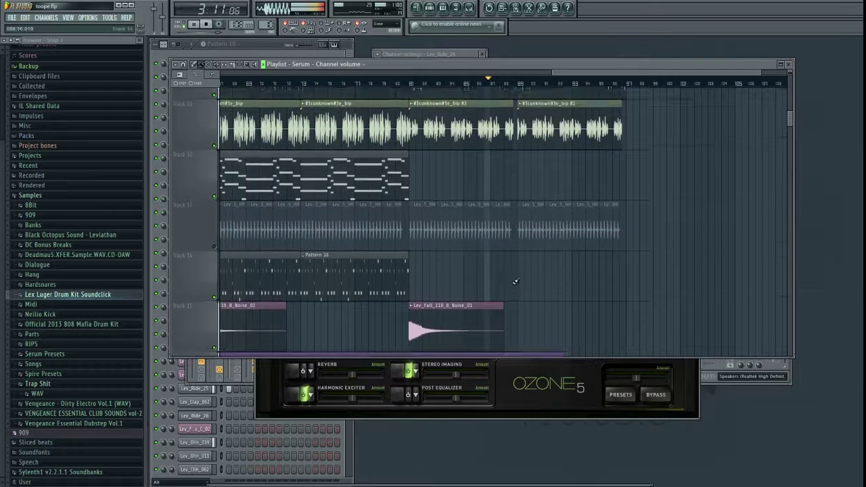
scroll(515, 281, up, 4)
scroll(503, 273, down, 1)
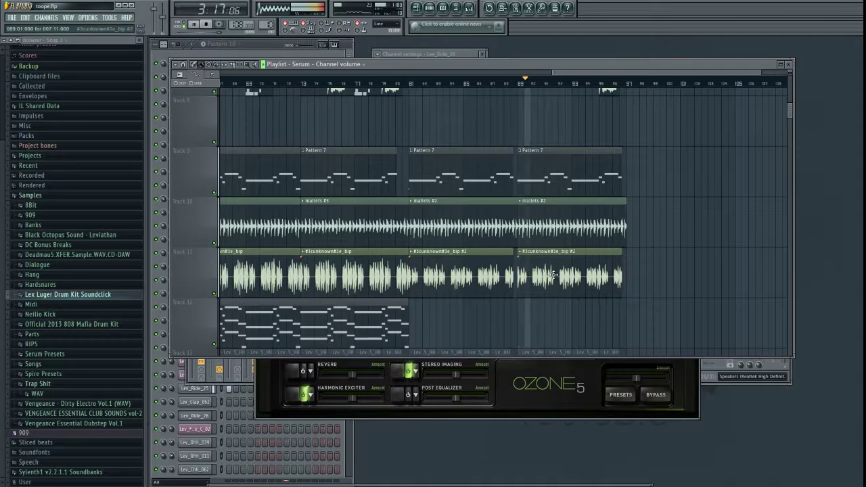
drag(609, 248, 668, 348)
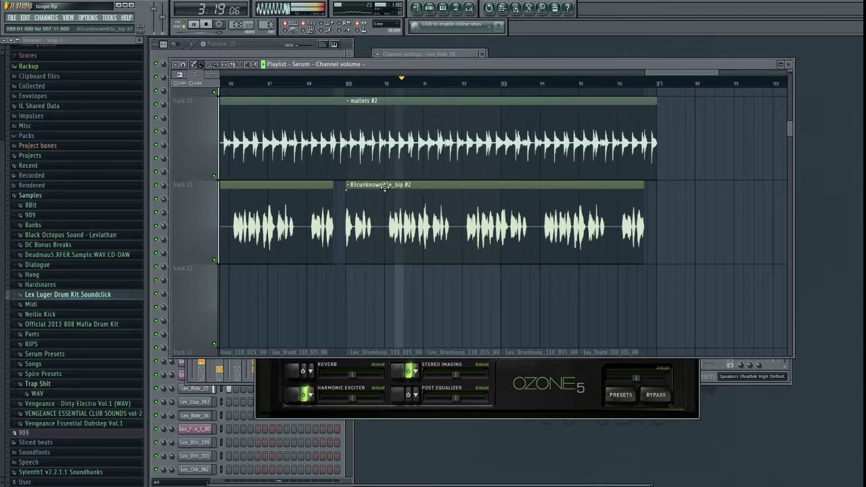
scroll(474, 209, up, 4)
ctrl+right_click(482, 211)
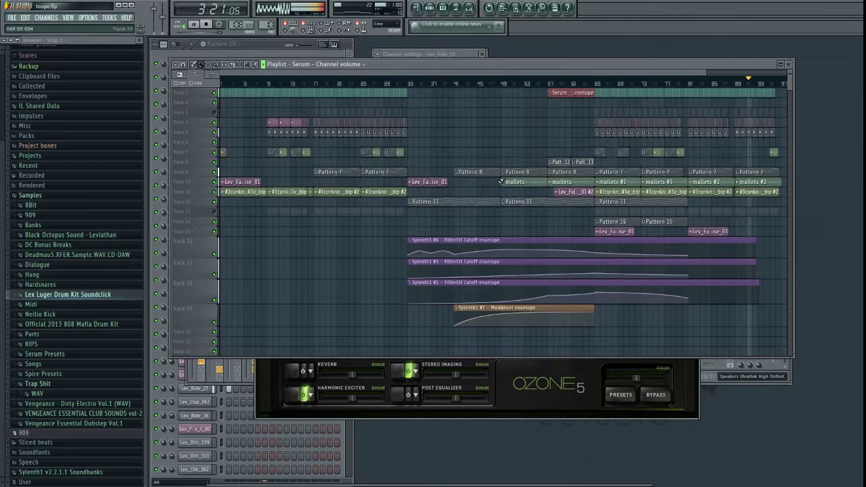
drag(534, 145, 789, 215)
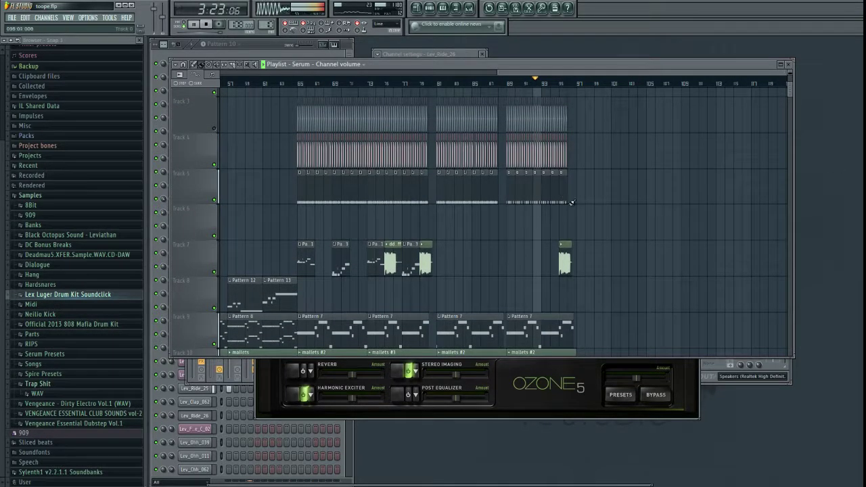
drag(588, 241, 380, 97)
drag(589, 203, 395, 278)
ctrl+right_click(517, 281)
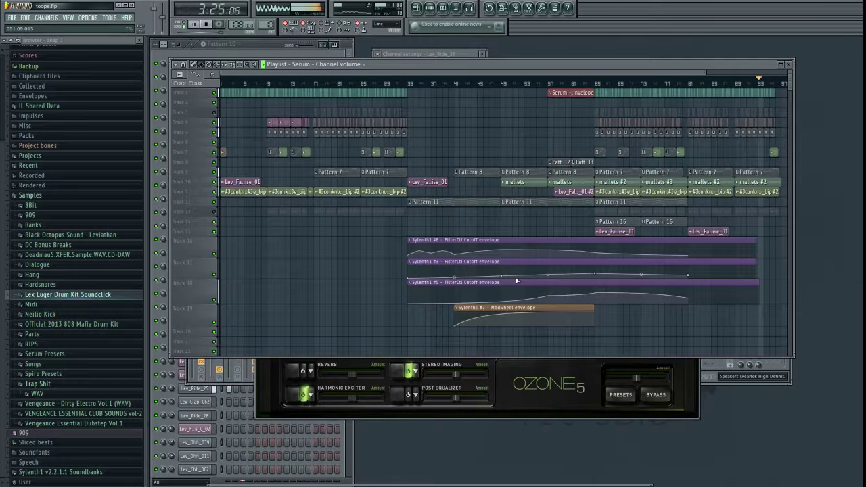
drag(546, 73, 564, 75)
View the mallets #2 clip's channel settings, including its miscellaneous settings, and stop playback.
double_click(584, 183)
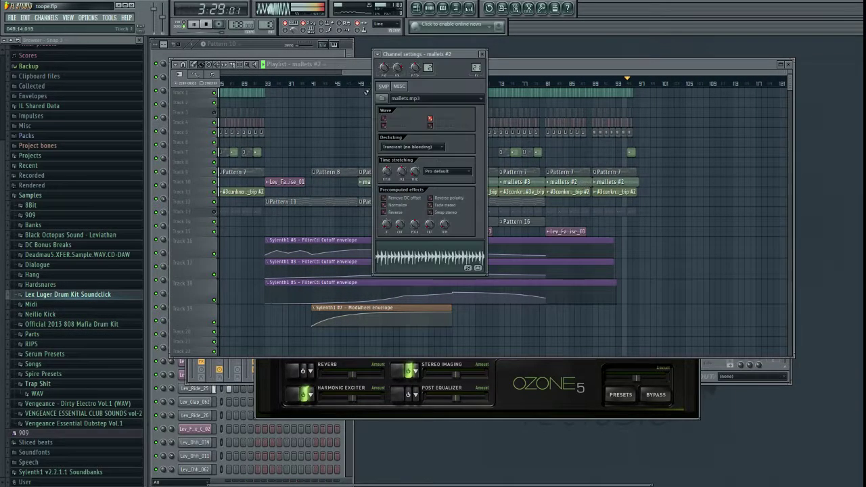
click(400, 86)
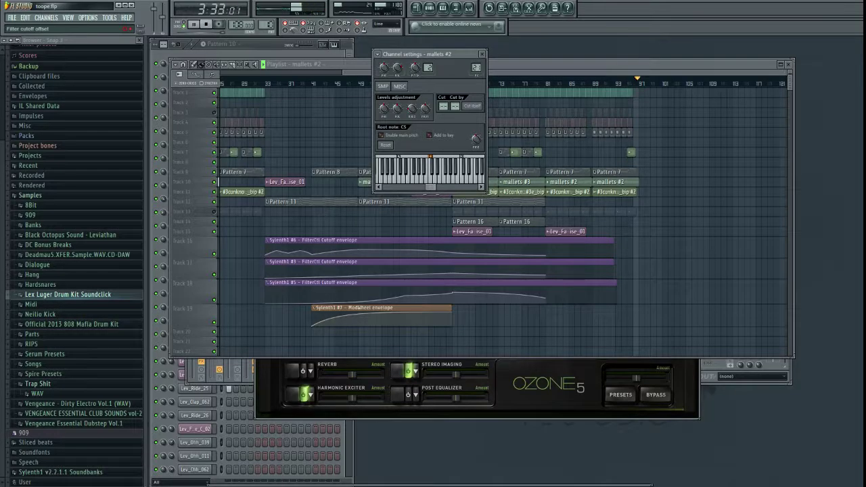
key(space)
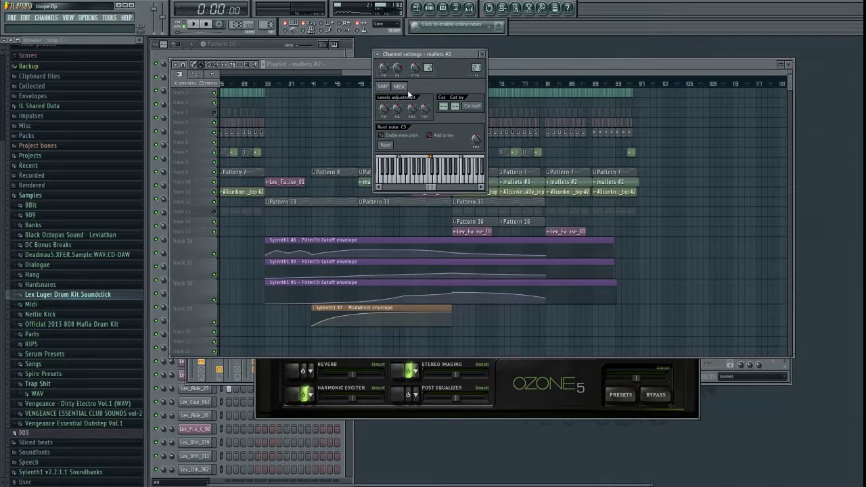
double_click(396, 54)
Resume playback and preview VEC2 Loops 034 from the LOOPS folder of VENGEANCE ESSENTIAL CLUB SOUNDS vol-2.
key(space)
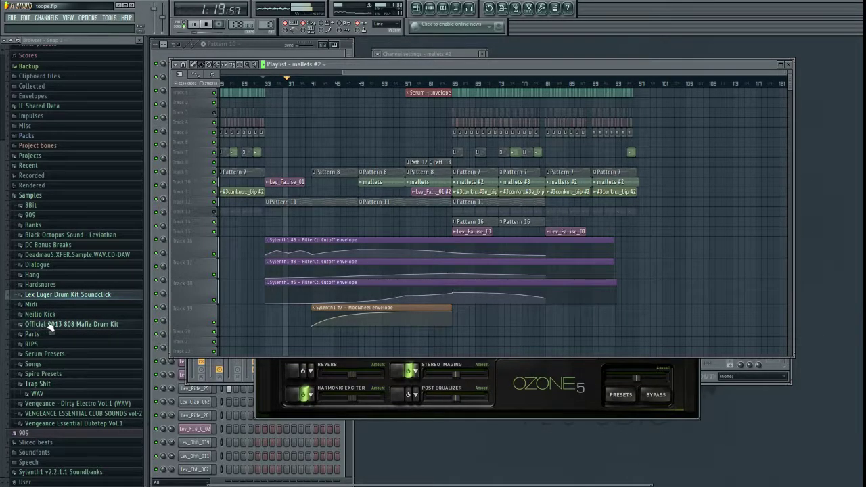
click(130, 414)
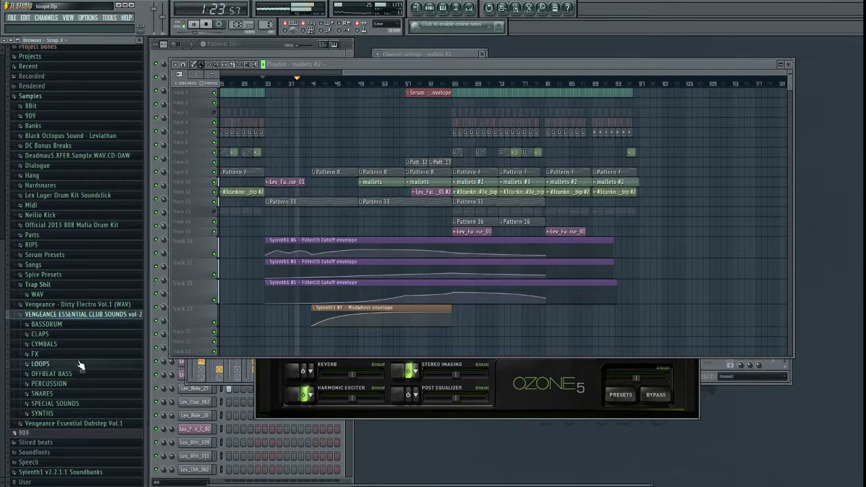
click(75, 364)
click(70, 377)
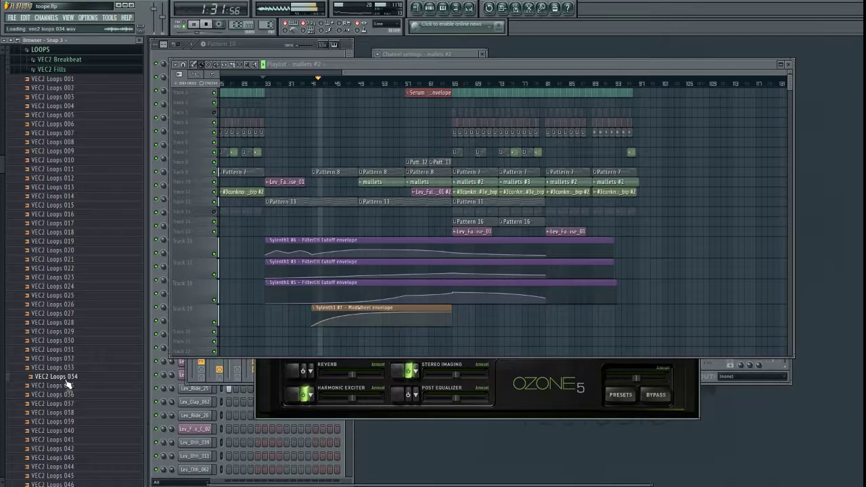
Place VEC2 Loops 034 on Track 20 of the playlist, align it to bar 65 and open its channel settings.
drag(65, 383, 458, 335)
scroll(491, 336, up, 5)
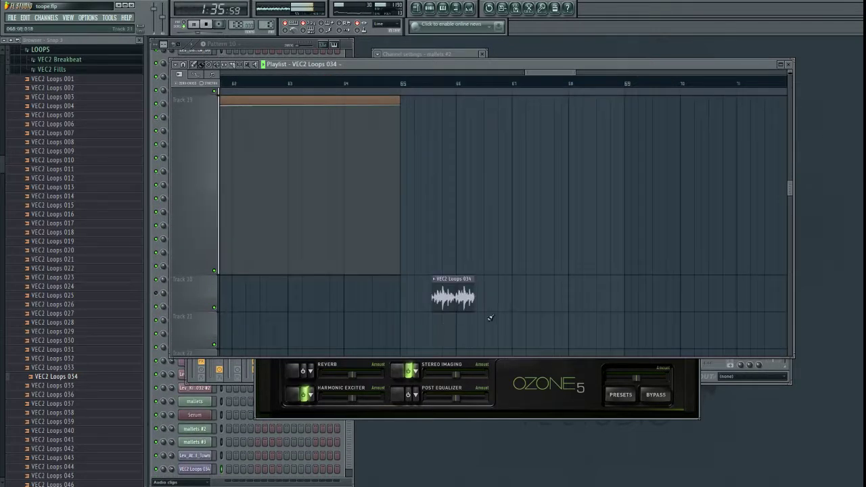
drag(440, 293, 411, 292)
double_click(411, 292)
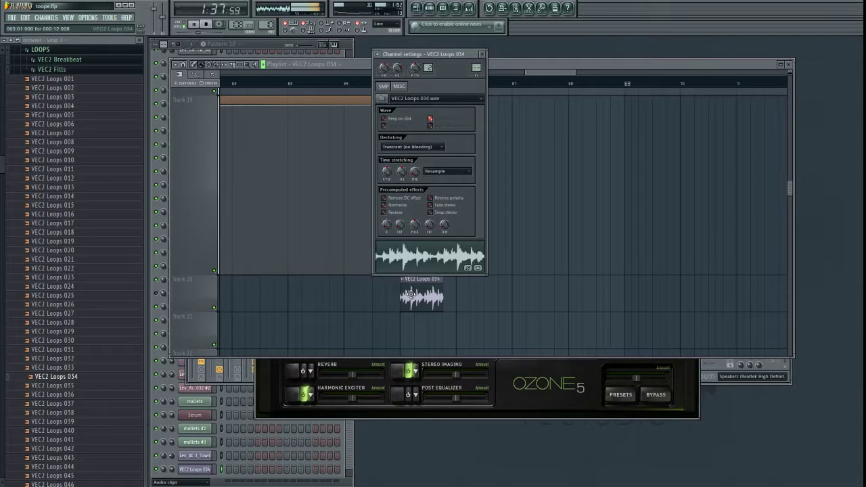
Delete the VEC2 Loops 034 clip from Track 20 and bring the full playlist arrangement into view.
right_click(408, 291)
scroll(408, 290, down, 10)
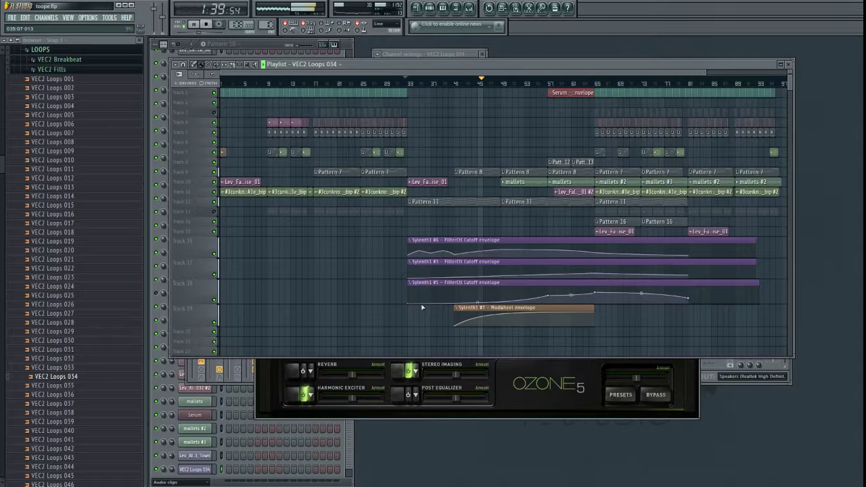
click(275, 45)
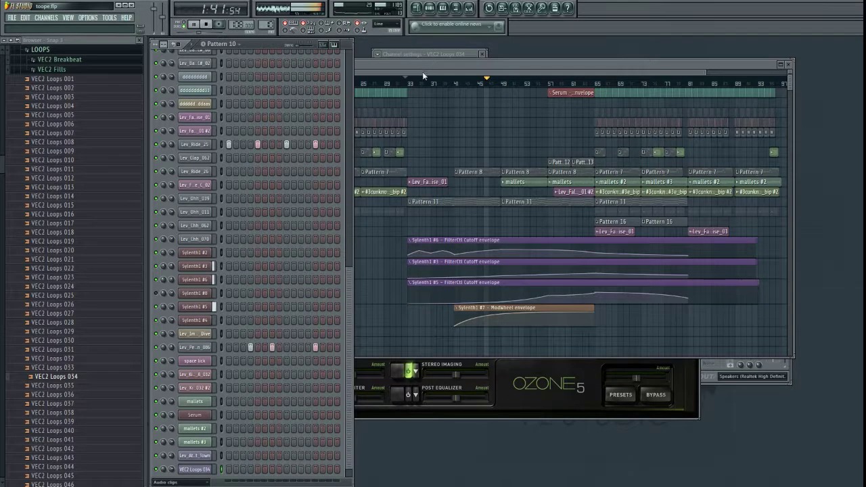
click(526, 70)
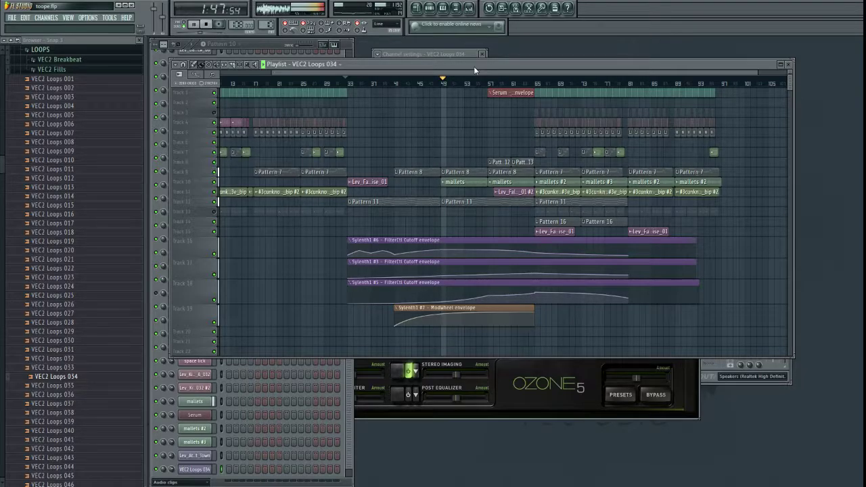
Inspect Pattern 12's Serum notes in the piano roll and return to the playlist around bar 65.
scroll(470, 140, left, 2)
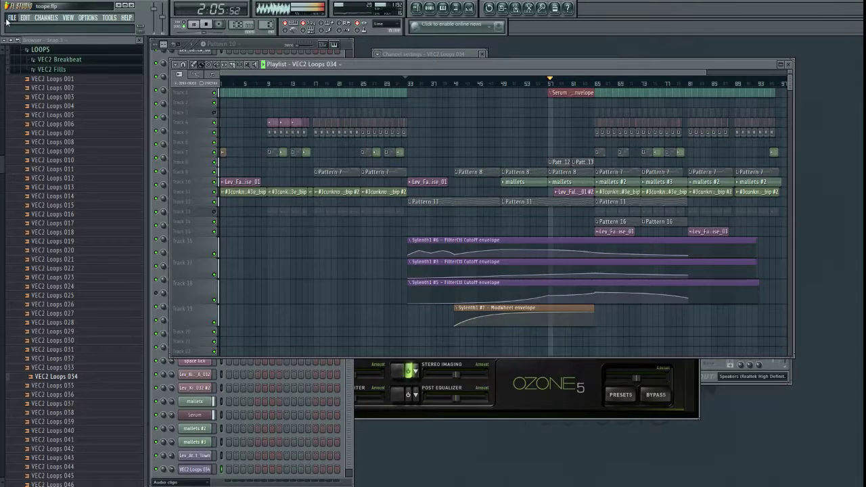
drag(404, 75, 511, 76)
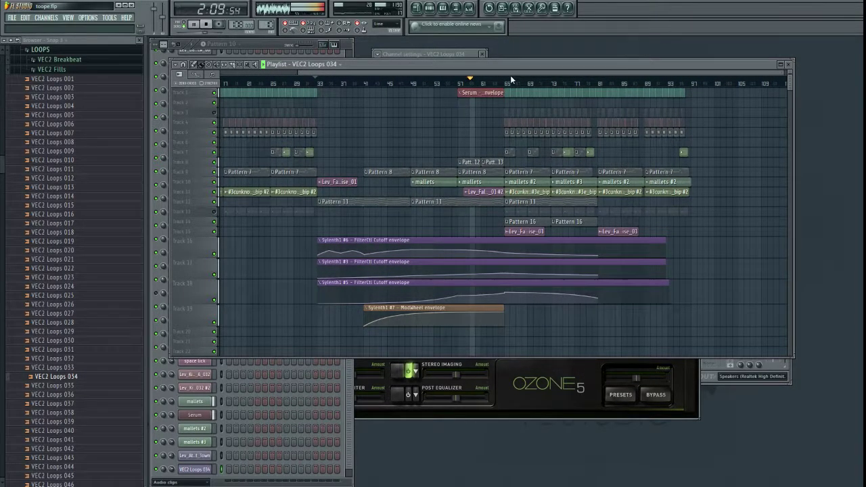
double_click(466, 158)
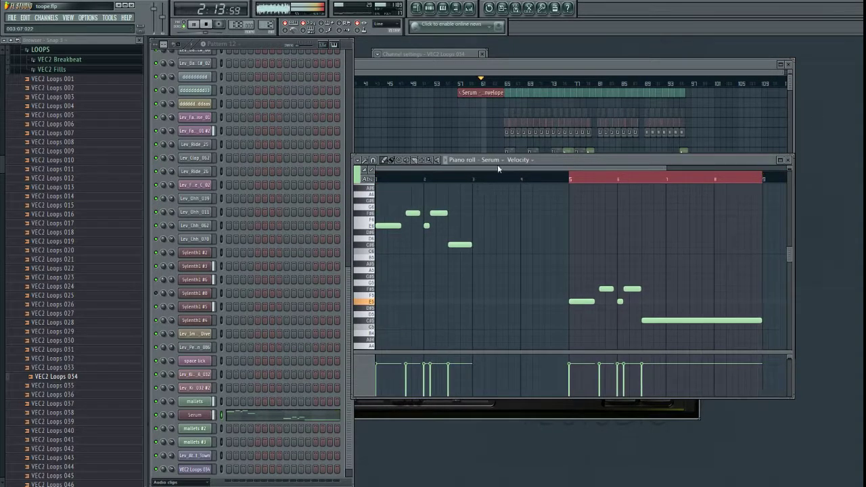
click(486, 76)
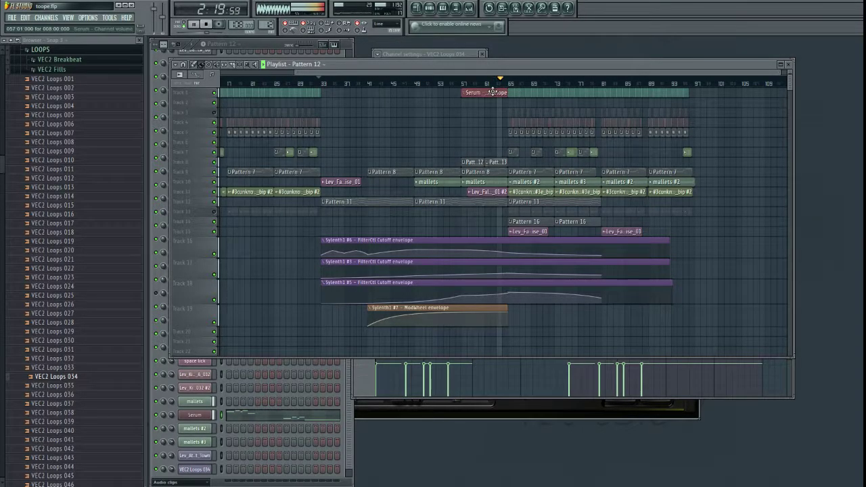
drag(496, 74, 515, 70)
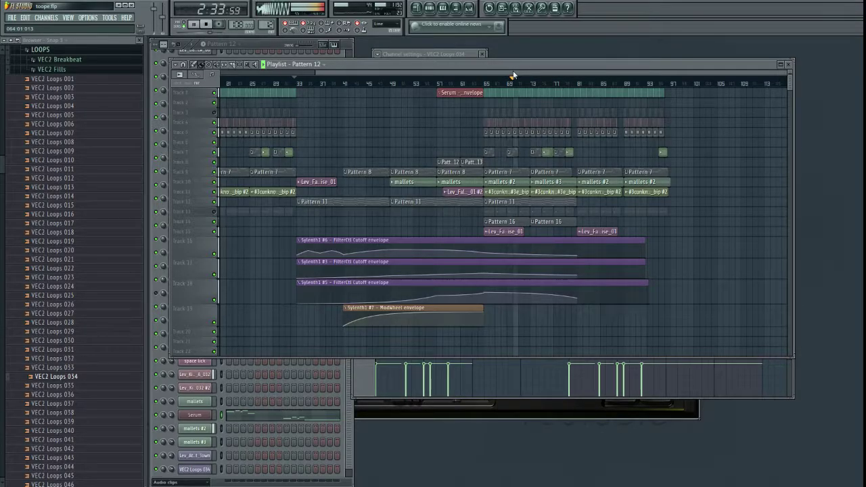
Toggle Track 13's mute during playback to compare the mix, leaving the track unmuted.
click(214, 212)
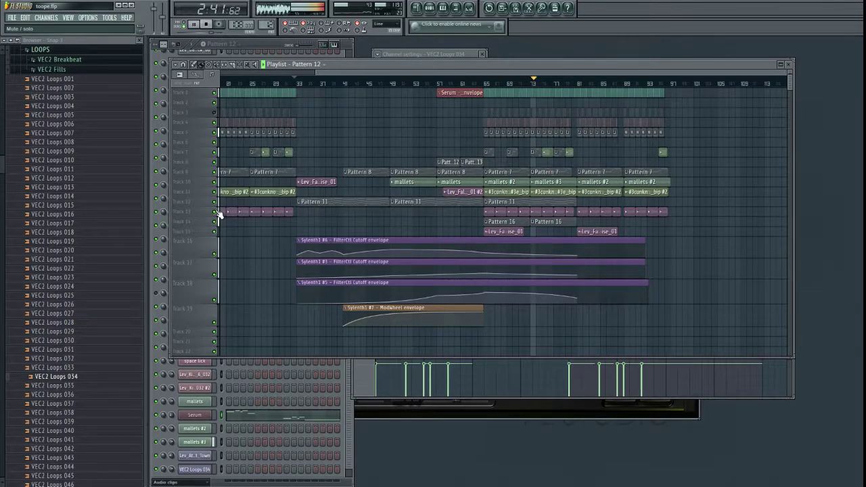
click(215, 212)
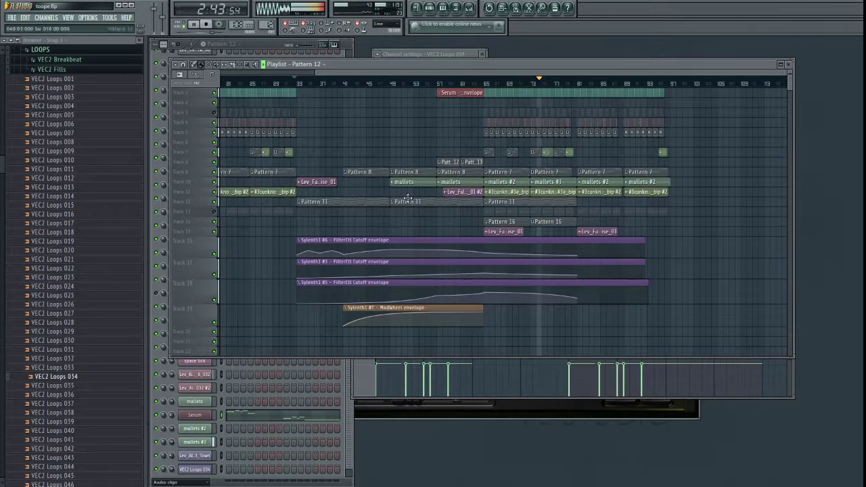
click(215, 211)
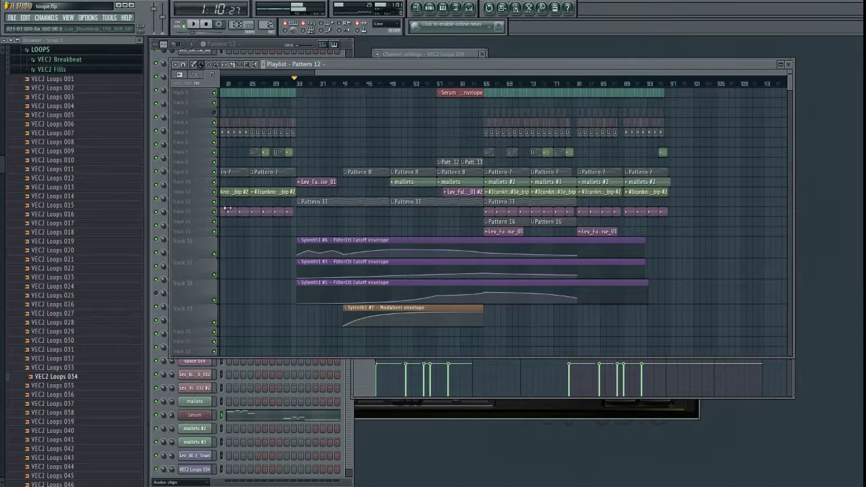
Play the section from bar 65, muting and unmuting Track 13 to compare the sound, and stop playback.
scroll(490, 217, up, 2)
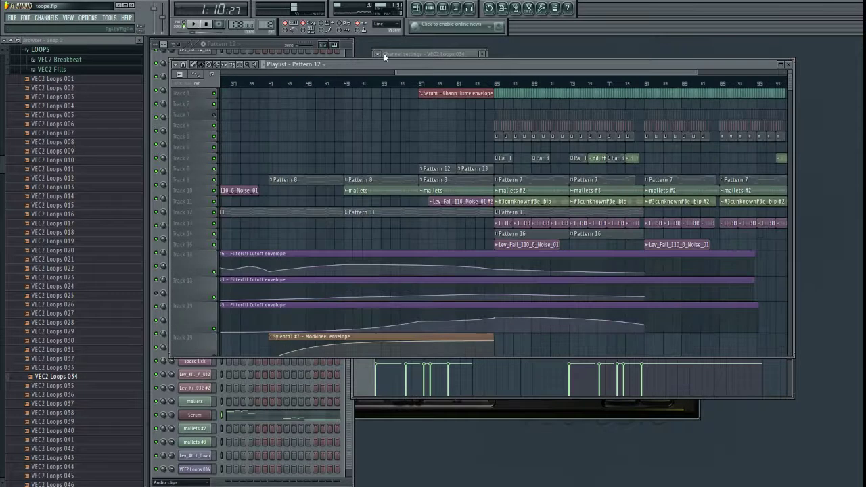
key(space)
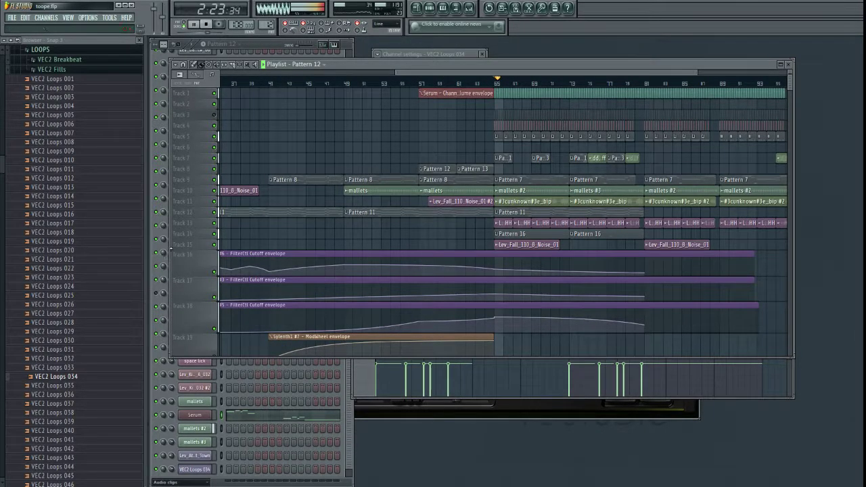
click(216, 224)
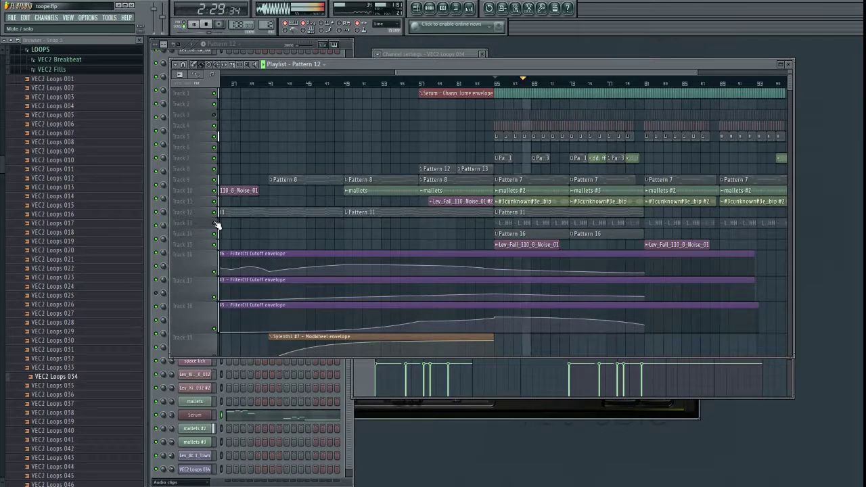
click(215, 224)
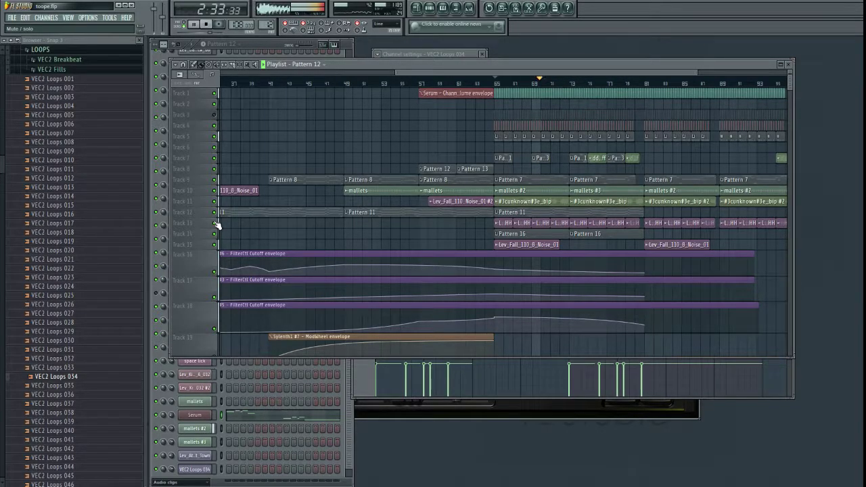
key(space)
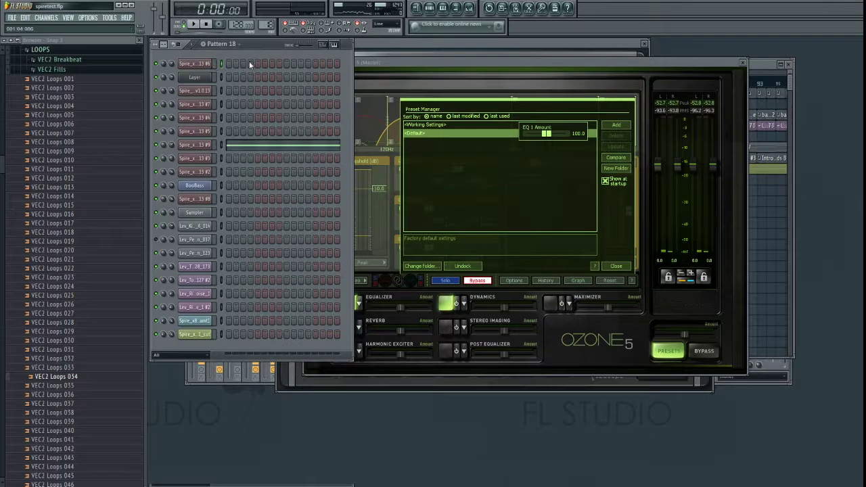
View the Spire synth patches of channels #6, v1.0.13, #7, #4 and #5 in spiretest.flp.
click(194, 63)
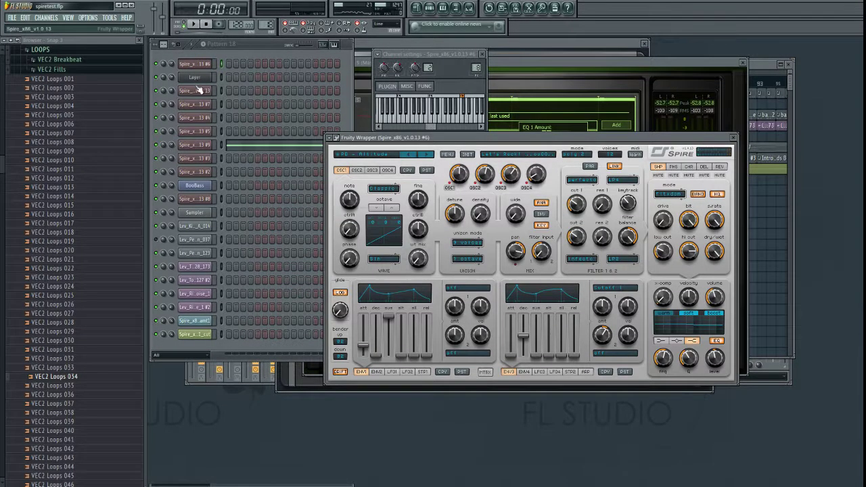
click(196, 90)
click(199, 105)
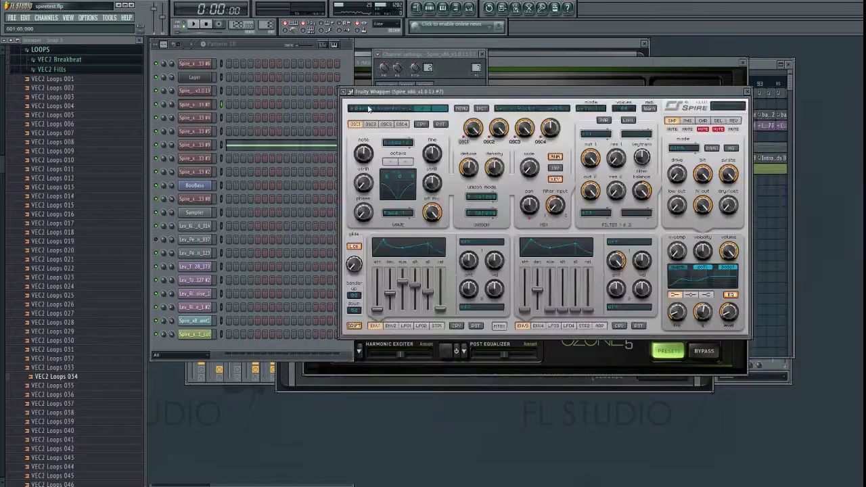
click(195, 117)
drag(193, 115, 256, 142)
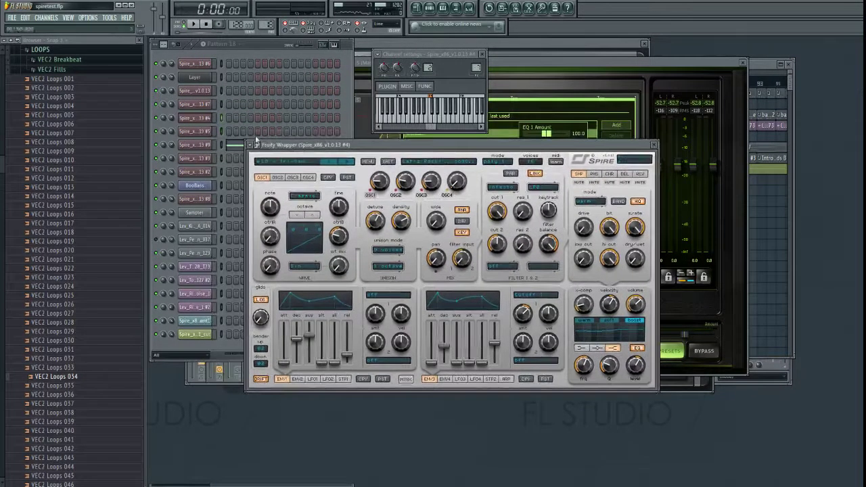
click(194, 133)
View Spire channel #9 and its piano roll notes, and the plugin windows of Spire #3, #2 and #8.
click(183, 147)
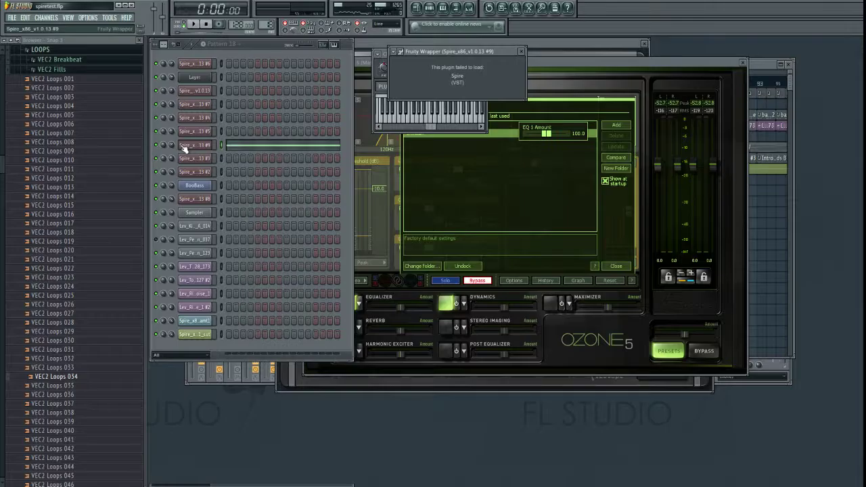
click(253, 145)
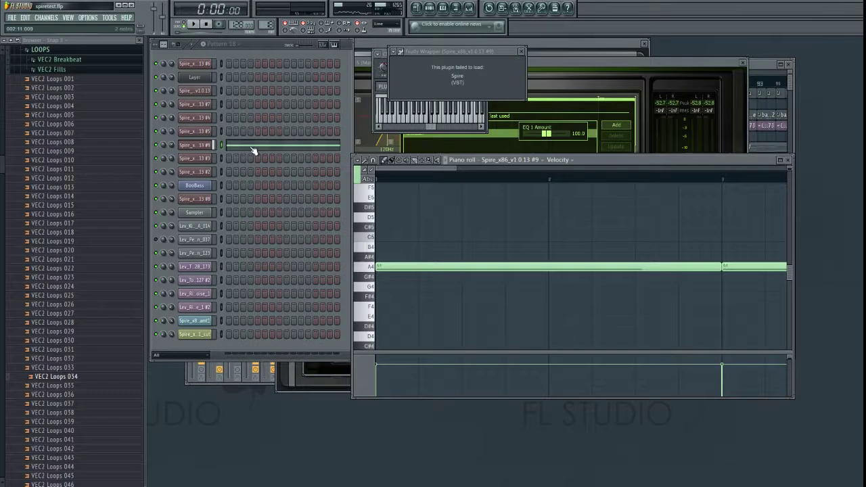
click(200, 157)
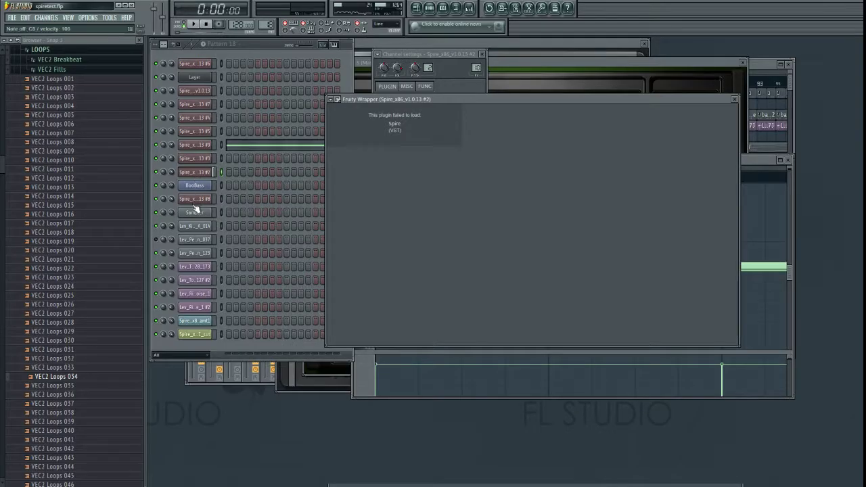
click(193, 202)
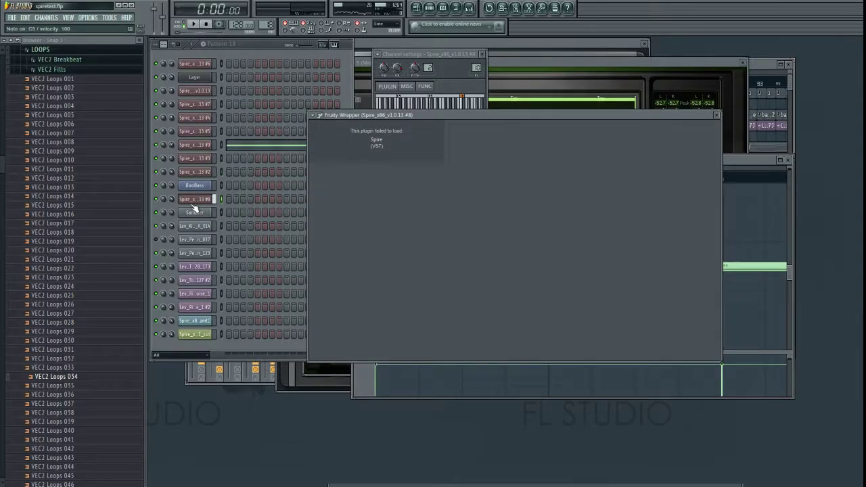
click(201, 159)
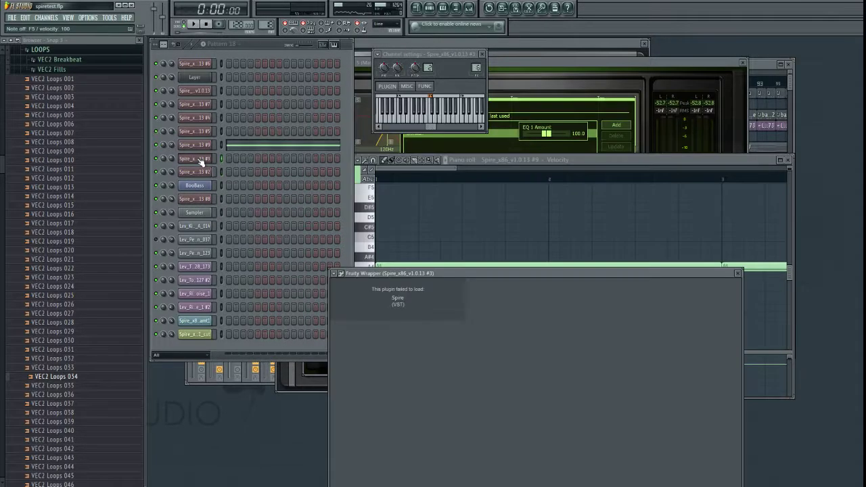
Show spiretest.flp's playlist and examine its bassline, chord, riser and filter envelope clips.
click(469, 7)
click(430, 7)
click(416, 8)
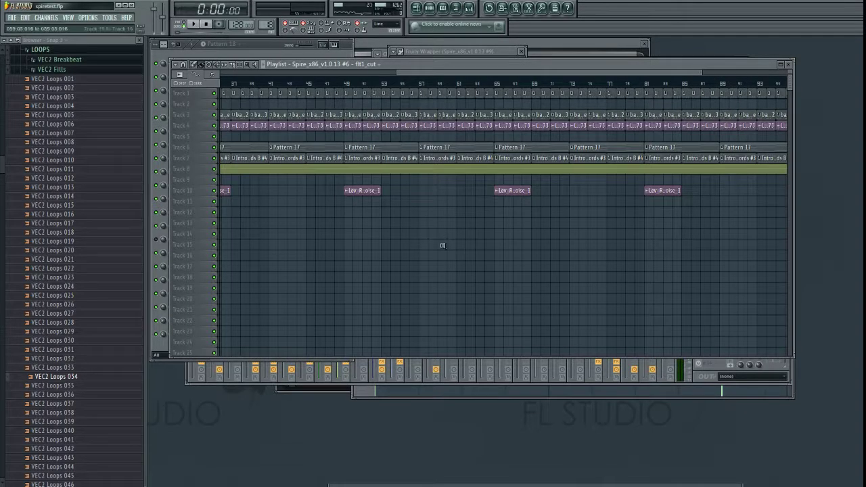
drag(710, 73, 512, 72)
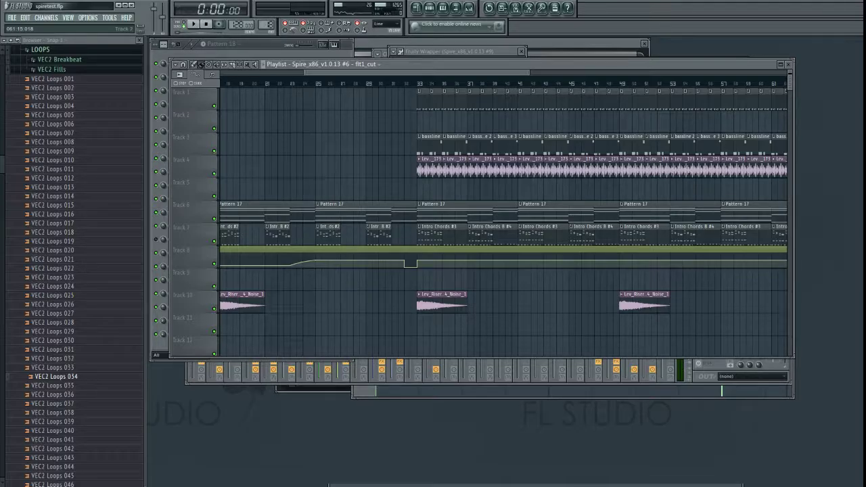
Play the spiretest.flp arrangement from bar 17 and stop playback after listening.
key(space)
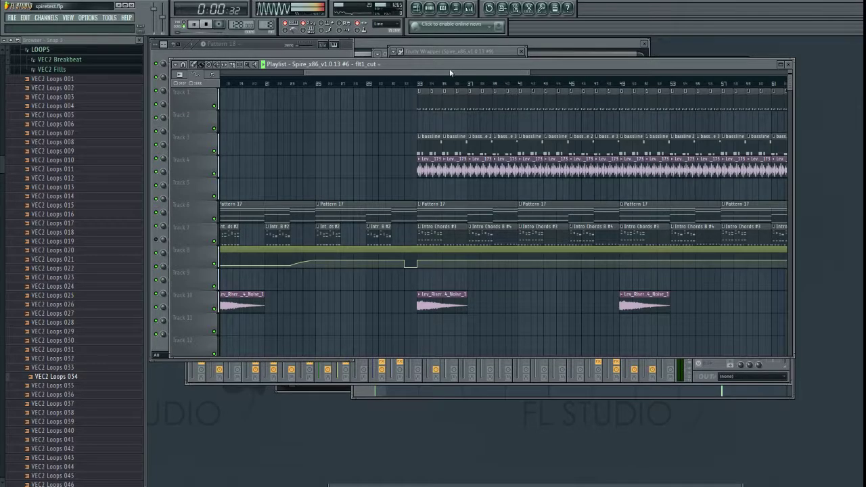
scroll(450, 69, down, 2)
scroll(500, 289, up, 2)
click(413, 82)
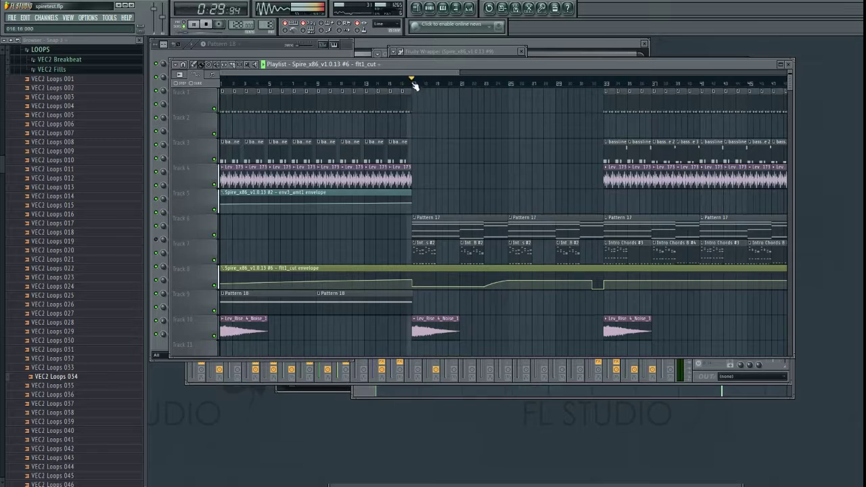
drag(415, 73, 313, 81)
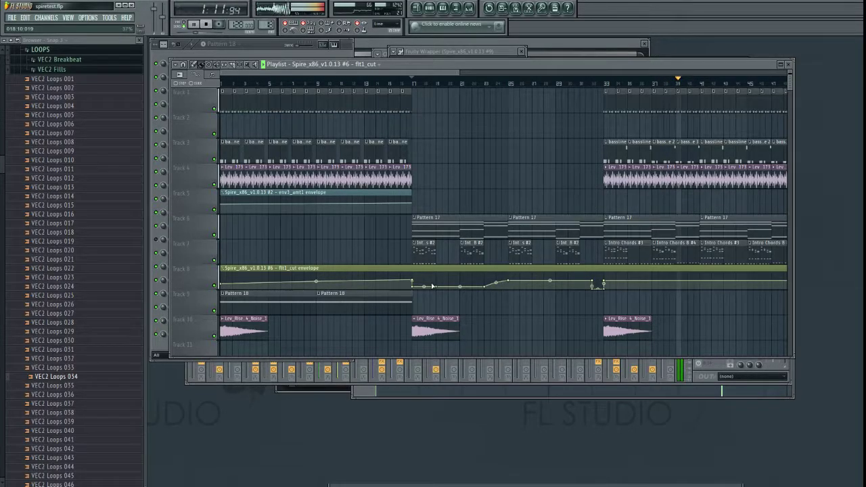
key(space)
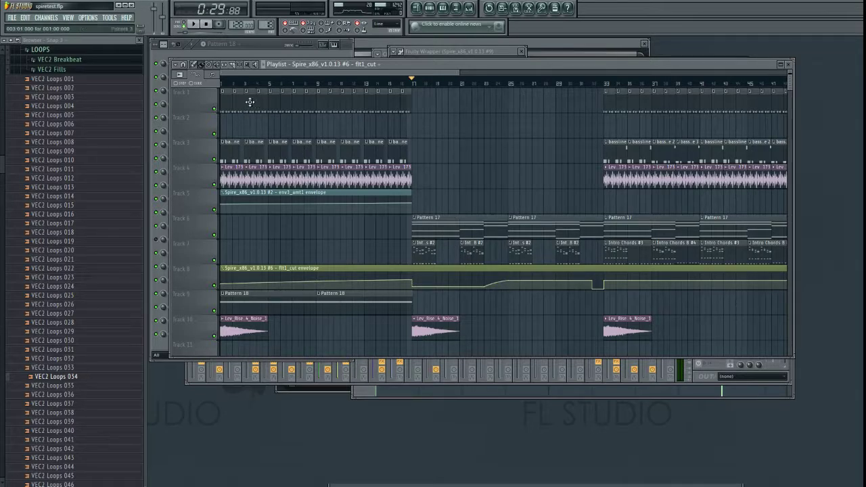
Start a new empty project and collapse the LOOPS and VENGEANCE ESSENTIAL CLUB SOUNDS vol-2 folders in the browser.
key(F6)
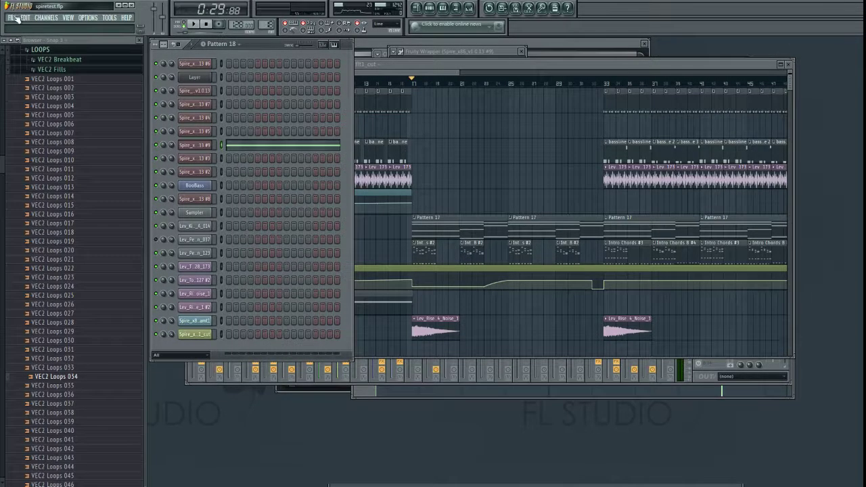
key(ctrl+n)
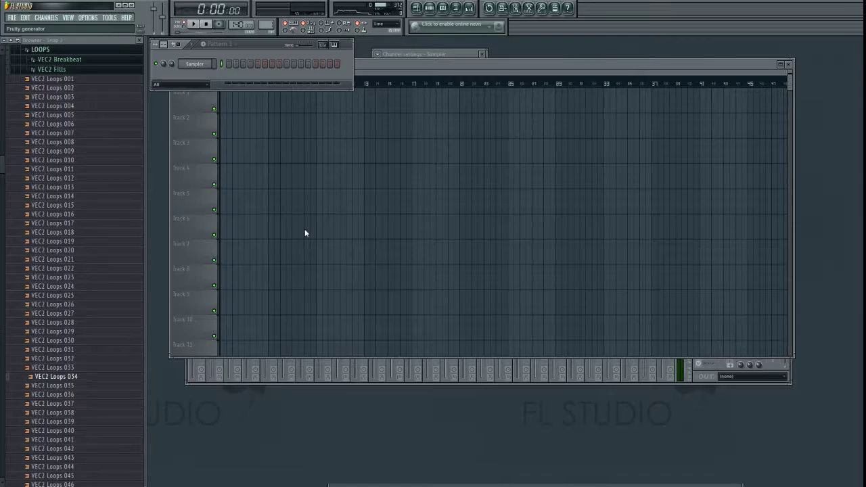
click(45, 51)
scroll(81, 305, down, 5)
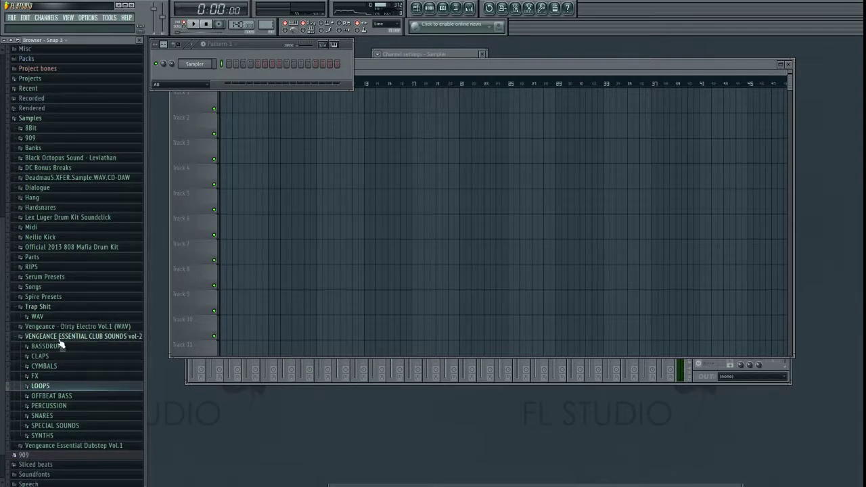
click(59, 337)
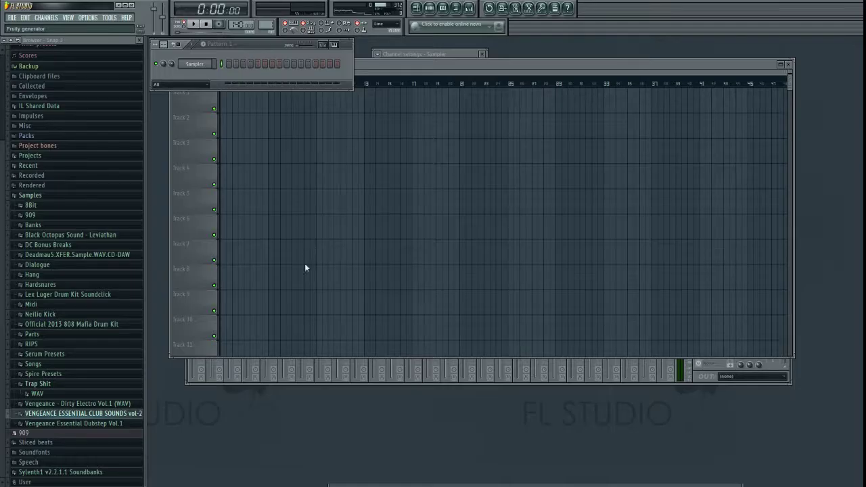
Add a Harmless synth channel to the new project and reposition its plugin window over the playlist.
click(307, 342)
drag(368, 165, 422, 123)
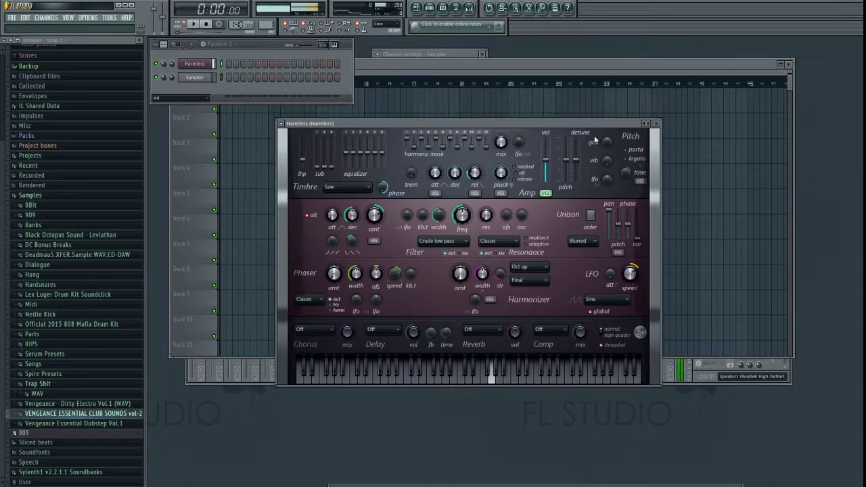
Audition the Harmless presets Pluck 1 GOL and Hemipteran GOL, and continue through the presets to Additive Wurly FG.
click(648, 123)
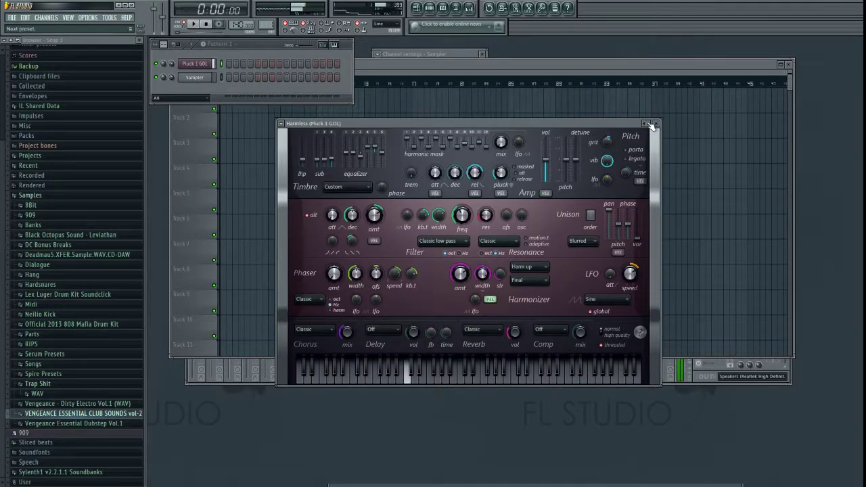
click(648, 124)
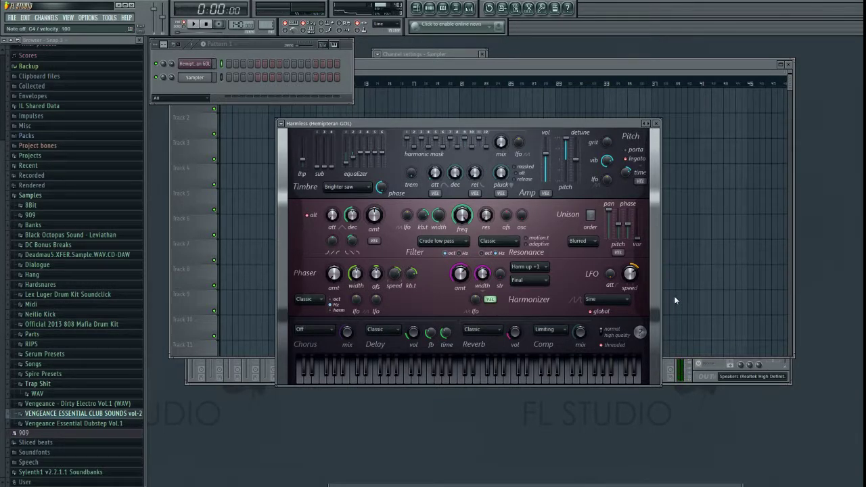
click(647, 123)
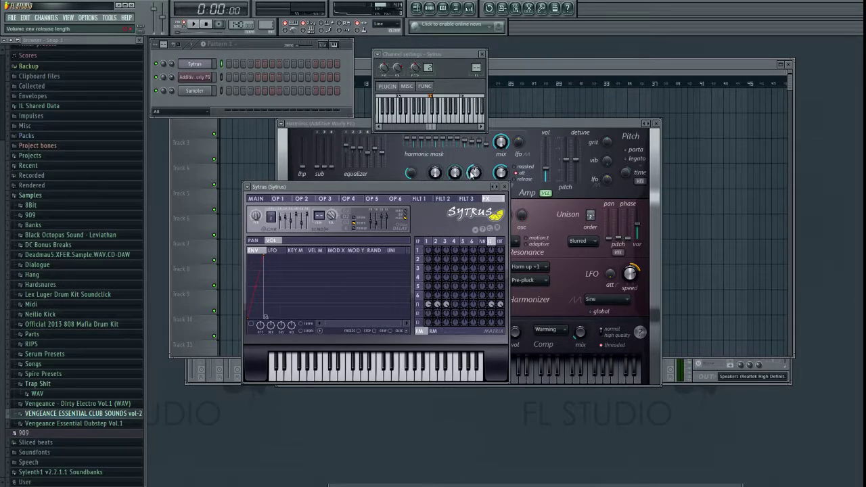
Place the new Sytrus channel's window over Harmless and load its Bee drone preset.
drag(457, 184, 492, 125)
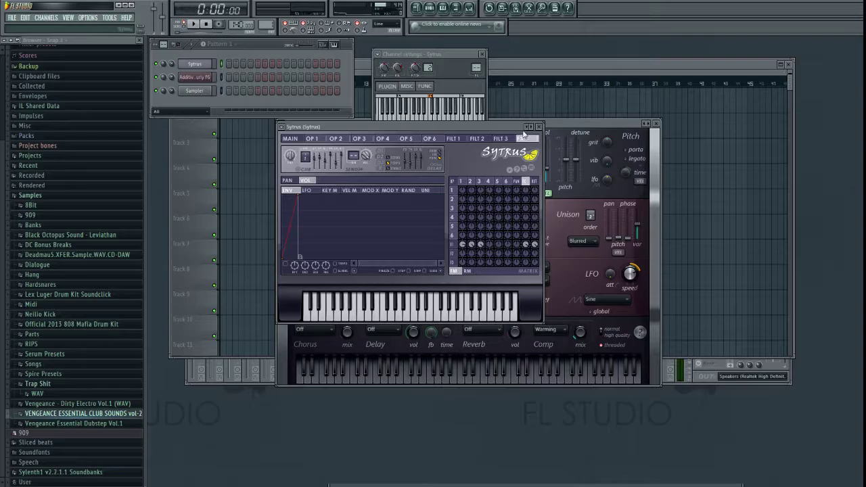
click(265, 91)
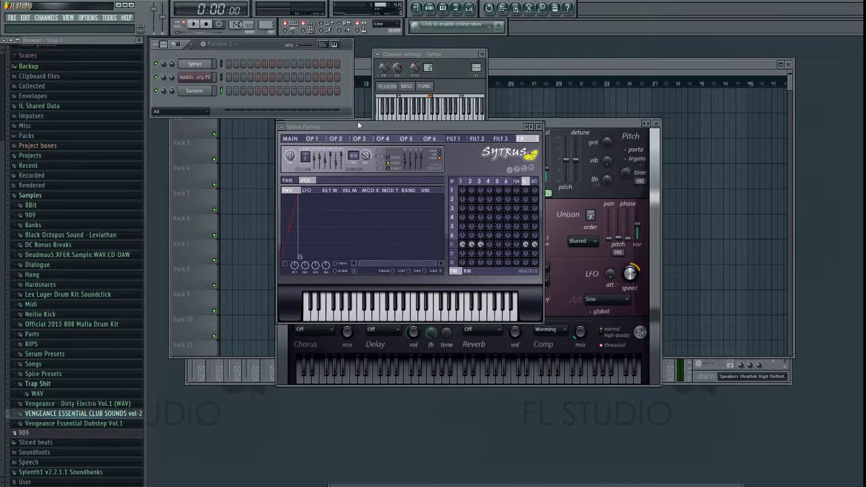
mouse_move(358, 122)
mouse_down()
mouse_move(369, 127)
mouse_move(363, 122)
mouse_up()
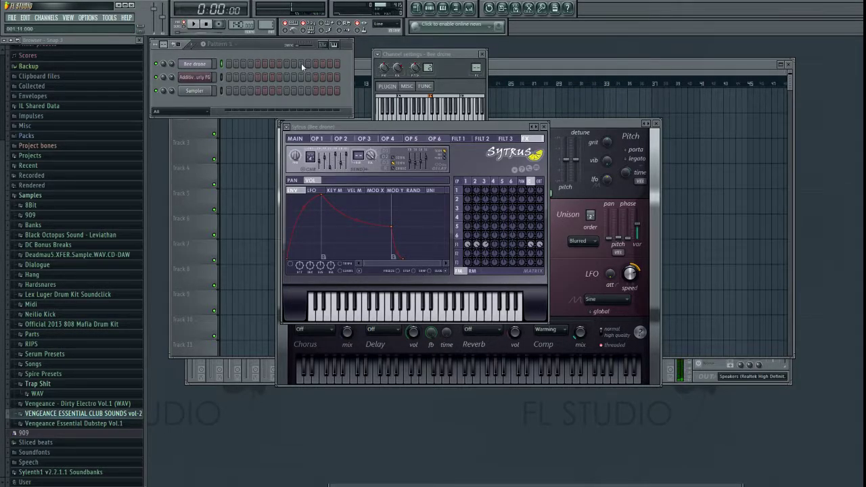
drag(317, 128, 314, 126)
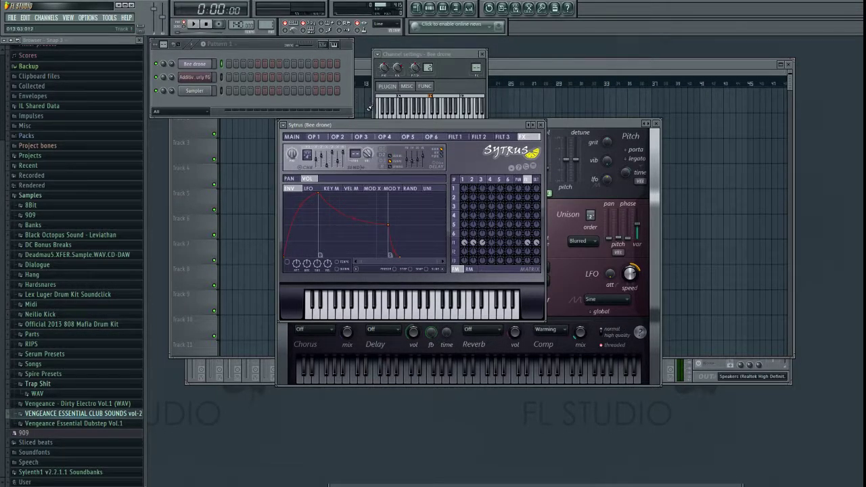
mouse_move(358, 123)
mouse_down()
mouse_move(368, 127)
mouse_move(358, 131)
mouse_up()
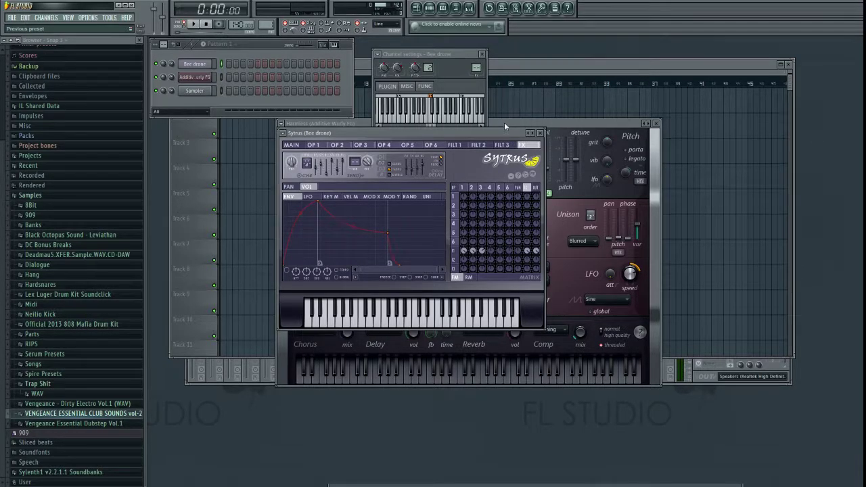
Step through the Sytrus presets Echoes and Chip 4, sweeping the X/Y modulation pad on the main page for each.
click(504, 123)
click(530, 132)
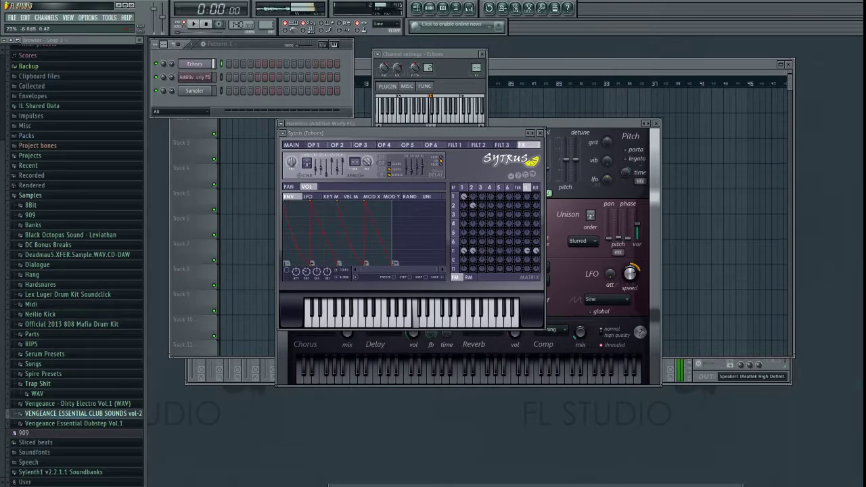
click(291, 145)
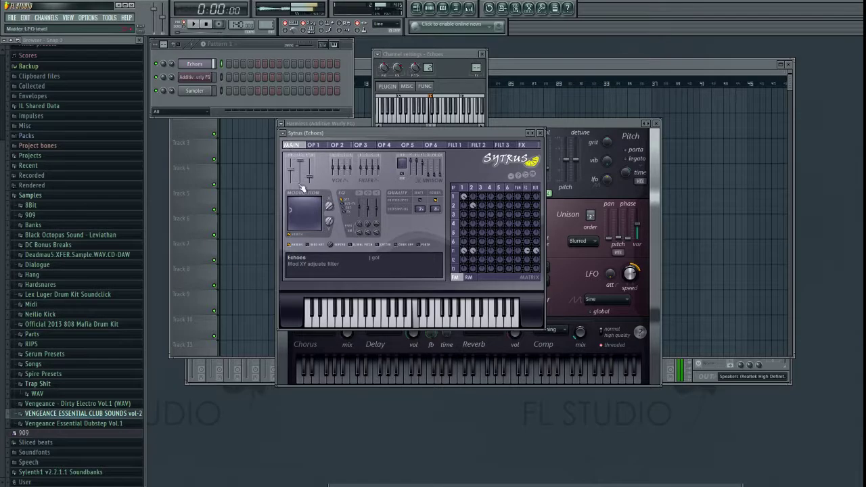
drag(294, 206, 306, 227)
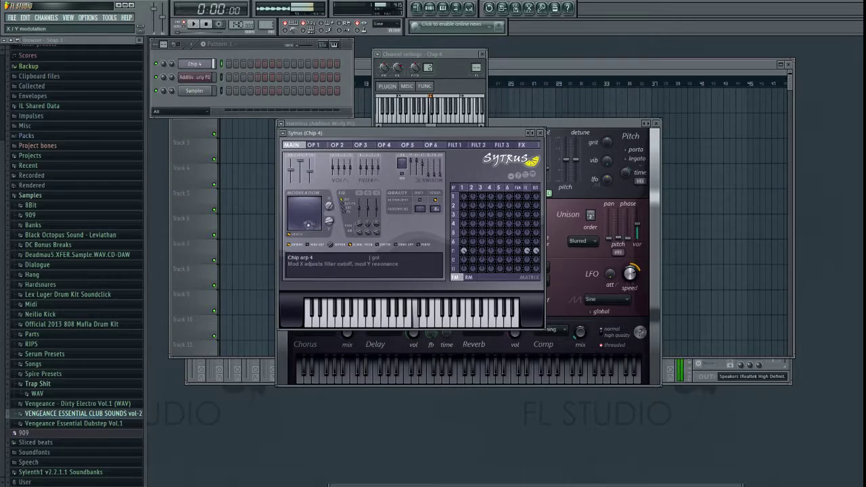
mouse_move(308, 225)
mouse_down()
mouse_move(292, 218)
mouse_move(298, 222)
mouse_move(290, 226)
mouse_move(290, 212)
mouse_move(293, 227)
mouse_up()
Move the Sytrus window clear of Harmless and narrow the playlist so the synth windows stay visible beside it.
drag(325, 132, 387, 250)
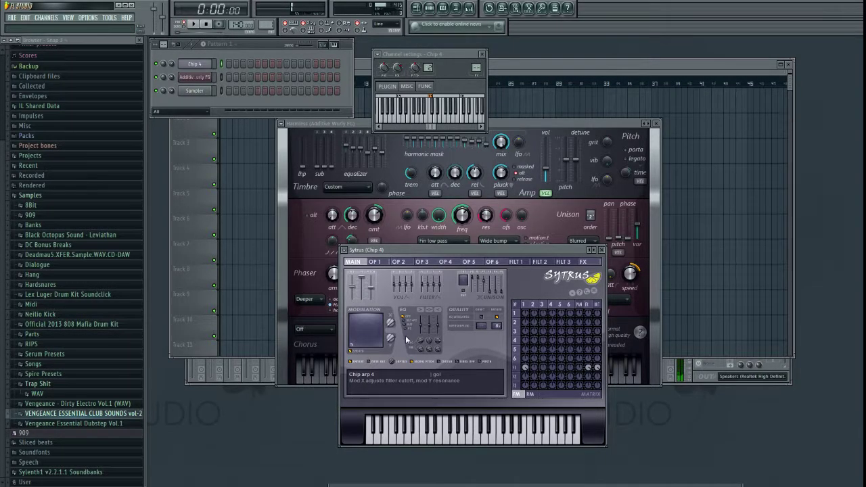
click(550, 63)
drag(549, 64, 598, 65)
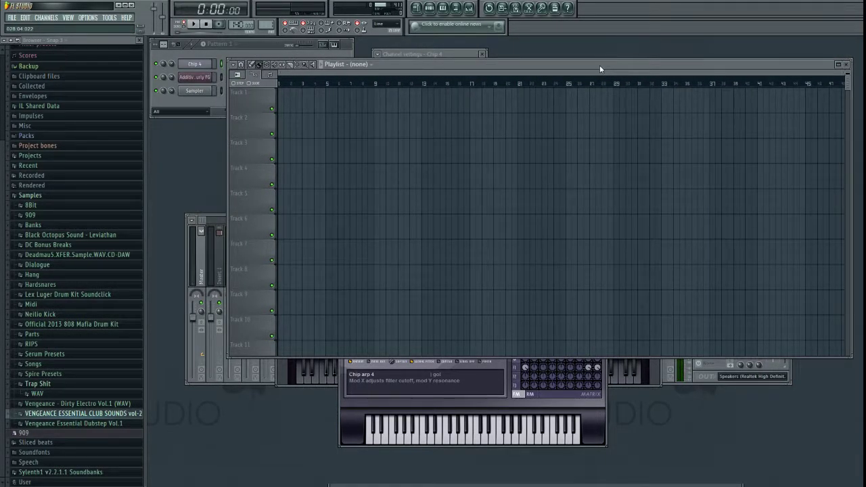
drag(228, 135, 473, 133)
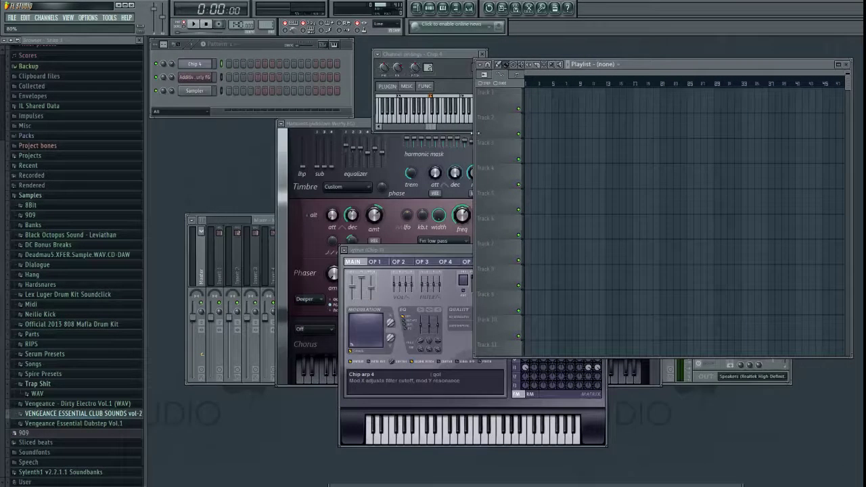
Paint Pattern 1 clips along Track 1 through bar 16 and create an automation clip for Sytrus's Modulation X.
mouse_move(526, 102)
mouse_down()
mouse_move(719, 100)
mouse_move(611, 101)
mouse_move(631, 101)
mouse_move(651, 163)
mouse_up()
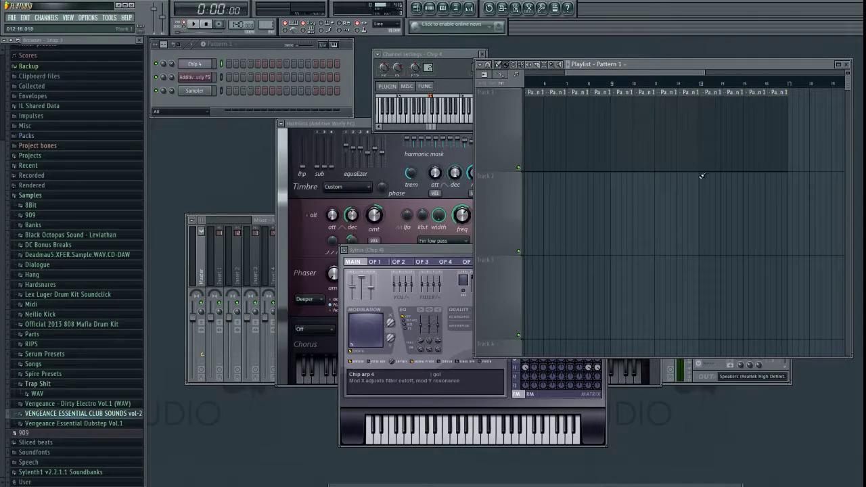
click(378, 255)
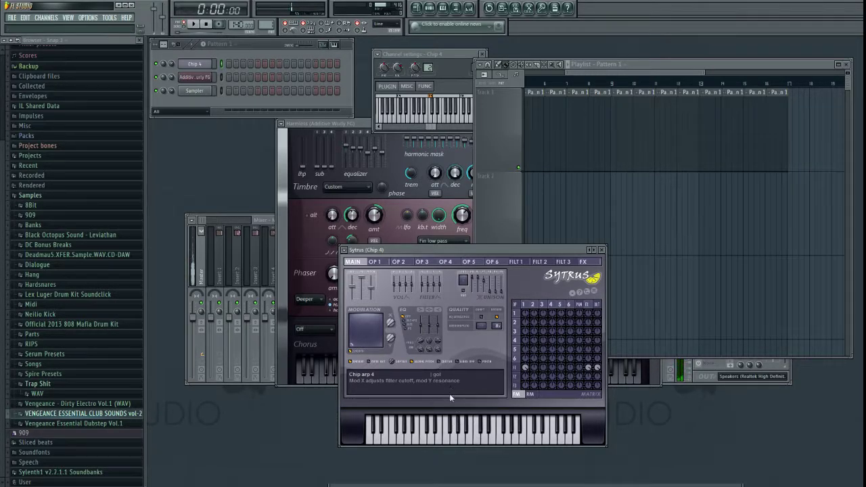
click(647, 67)
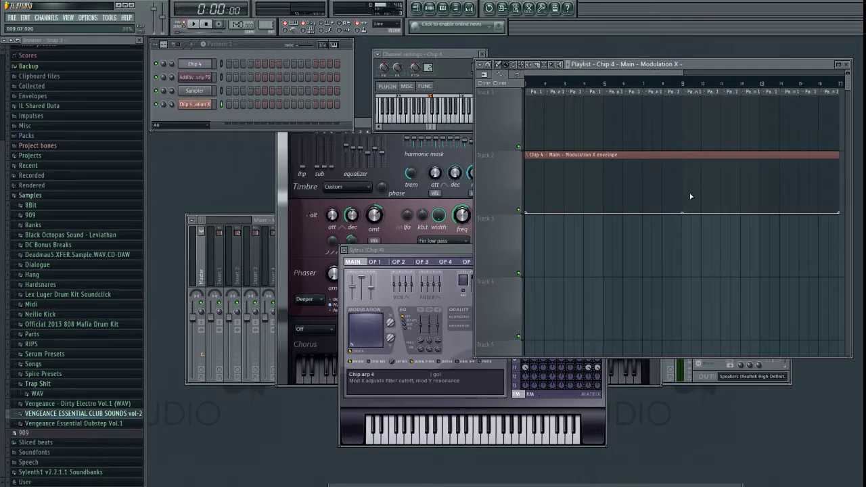
Reshape the Modulation X envelope into a single straight ramp ending at 100% at bar 5.
mouse_move(683, 212)
mouse_down()
mouse_move(684, 174)
mouse_move(681, 197)
mouse_up()
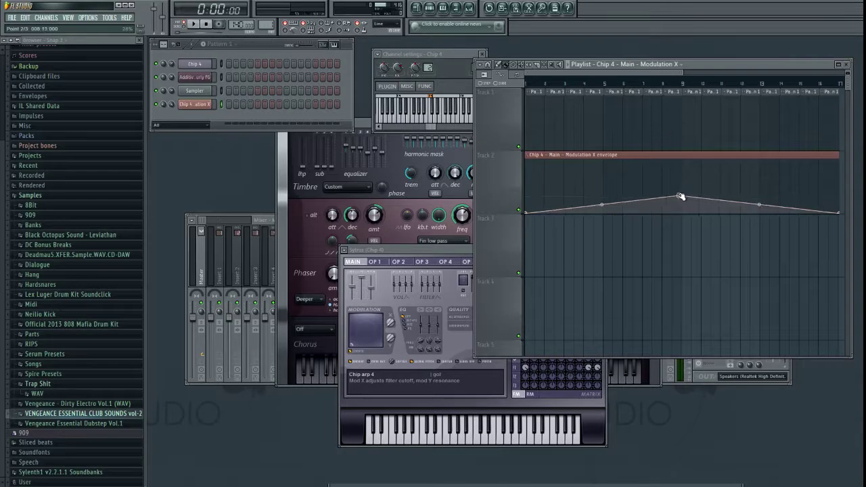
right_click(686, 201)
drag(839, 214, 605, 141)
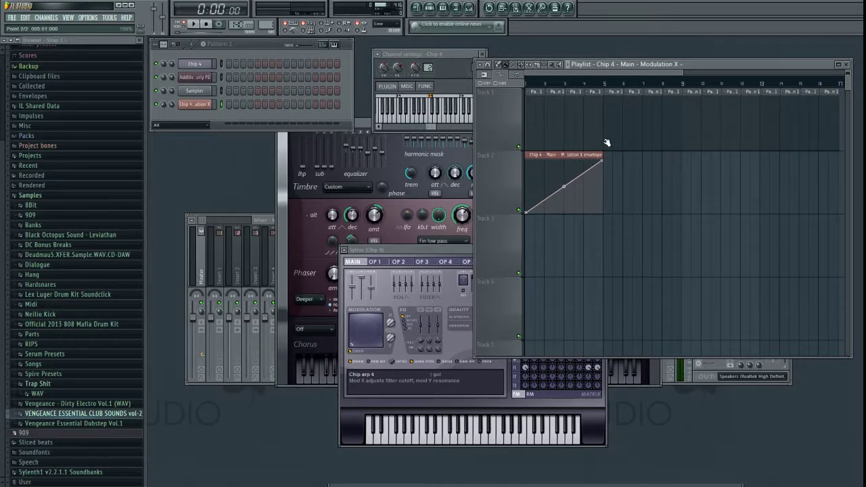
Reposition Sytrus, adjust its modulation knob, and play the arrangement to watch the Modulation X automation before stopping playback.
drag(447, 249, 354, 198)
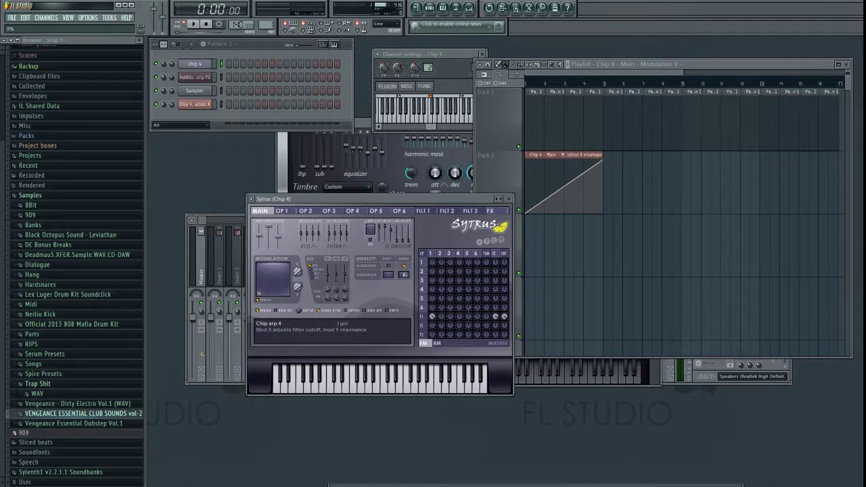
drag(296, 272, 296, 298)
click(194, 24)
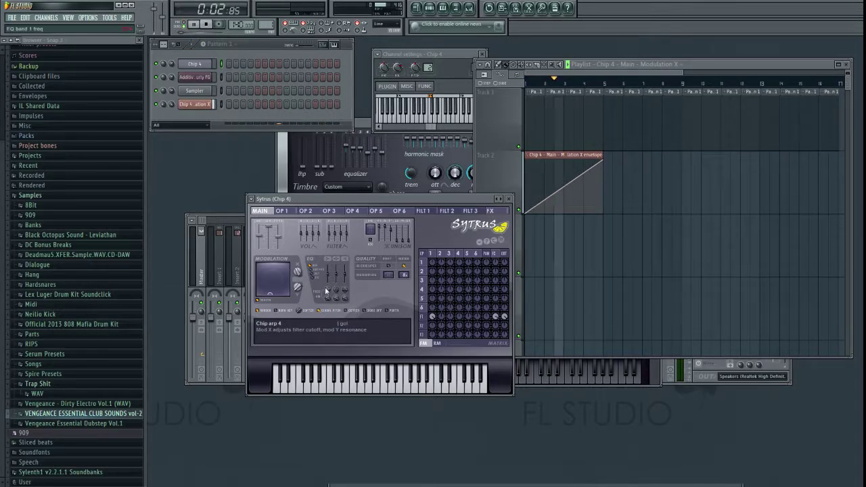
key(space)
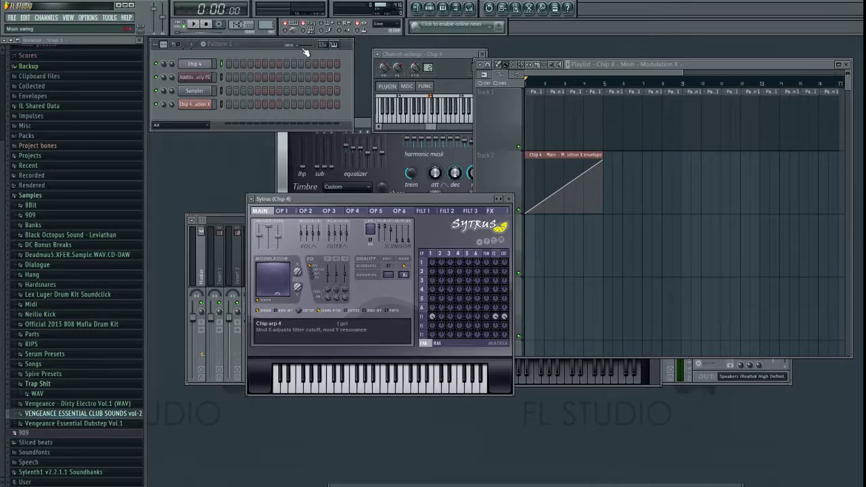
Add a Sylenth1 channel, test a note on it, and move its window beside Sytrus.
click(224, 89)
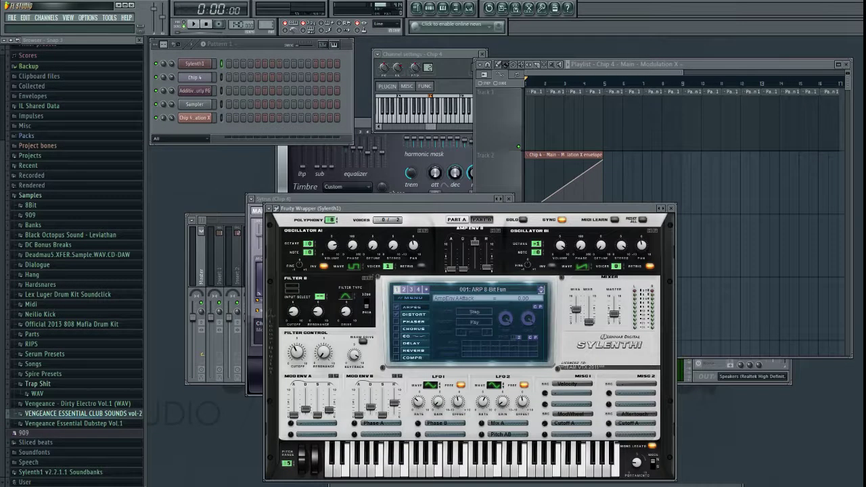
key(z)
drag(443, 211, 478, 146)
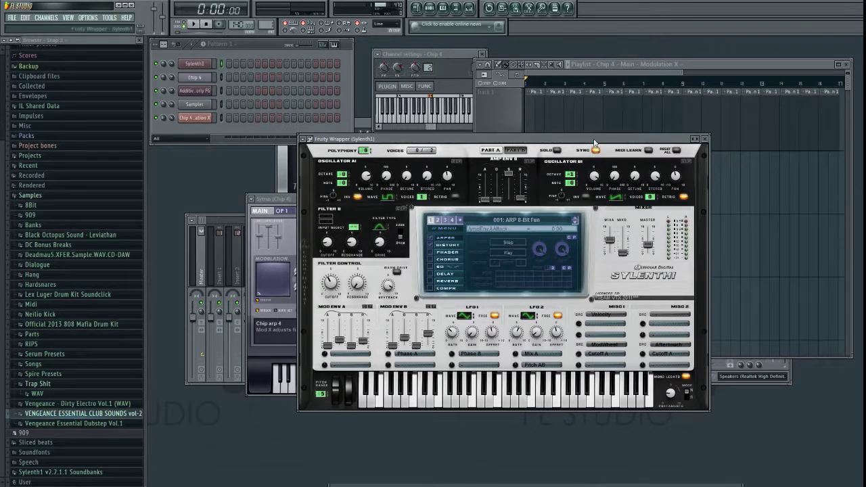
drag(597, 137, 649, 47)
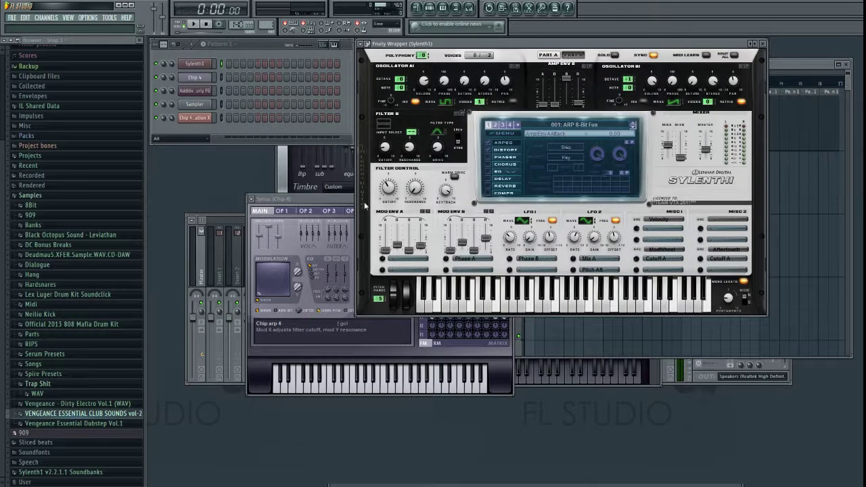
Examine Sytrus's operator 1, 2 and 3 pages alongside Sylenth1 and return to the main page.
drag(348, 198, 291, 160)
click(228, 173)
click(248, 173)
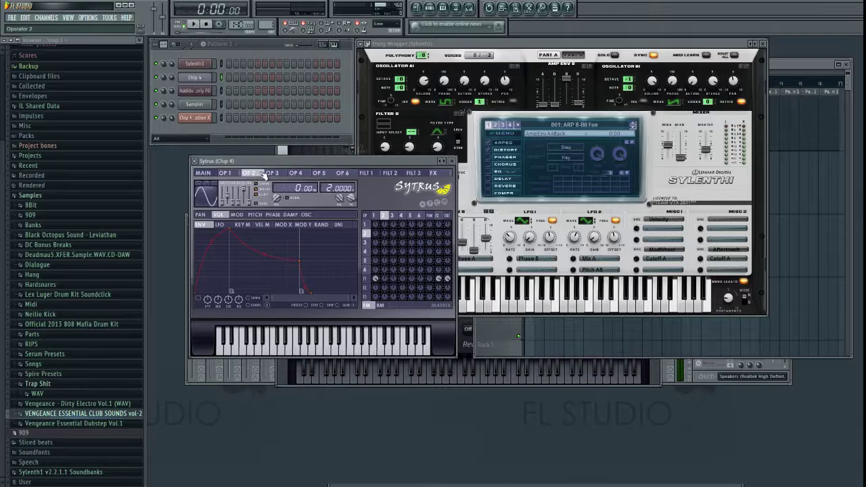
click(272, 173)
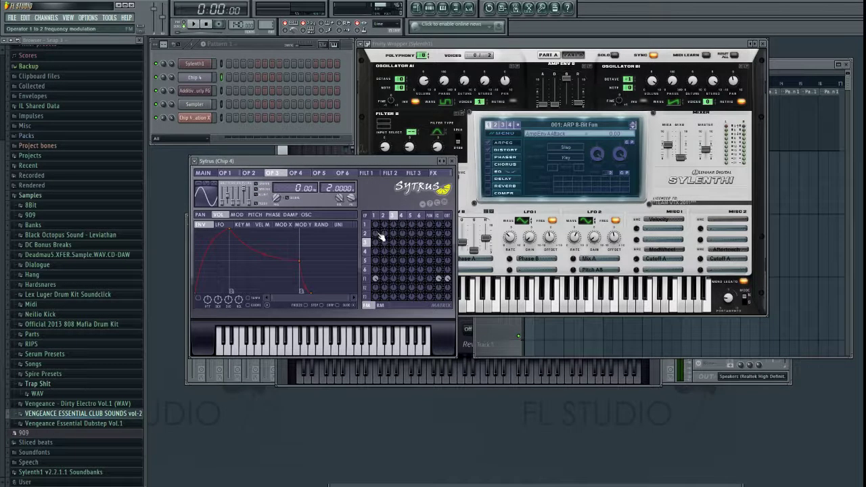
click(203, 173)
Reopen the Chip 4 channel's Sytrus window, reposition it, and load the Default preset.
click(197, 64)
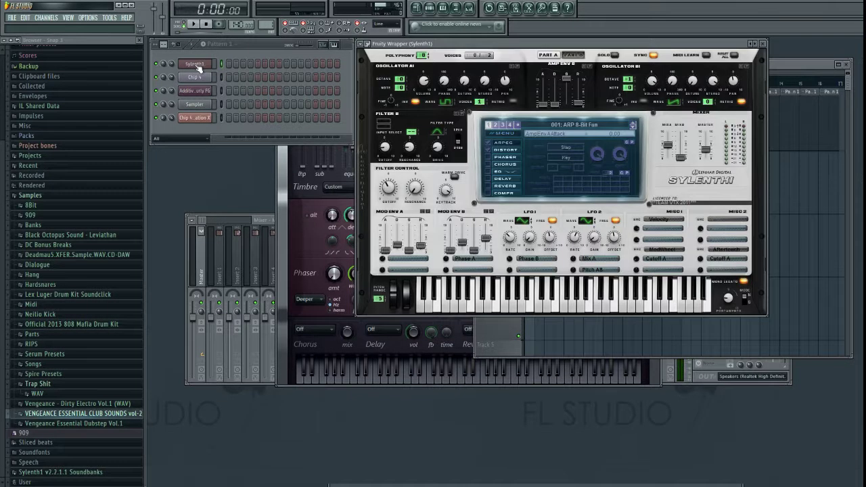
click(195, 78)
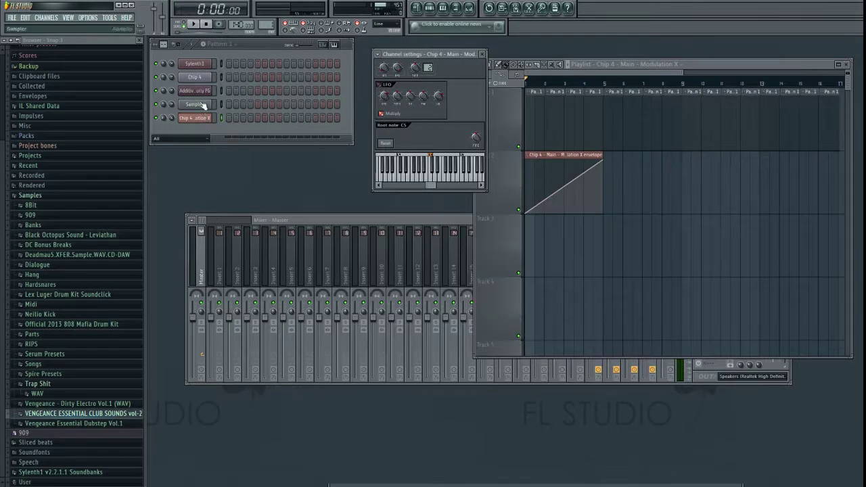
click(387, 86)
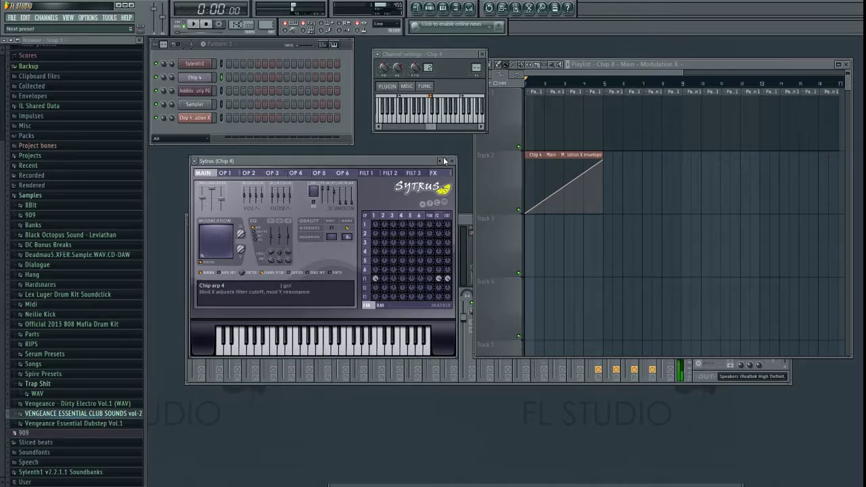
drag(327, 161, 388, 156)
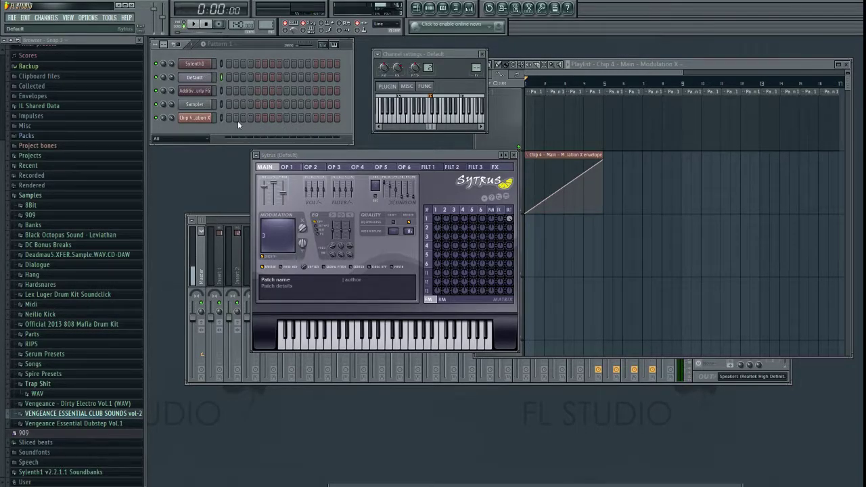
Draw a four-bar G#2 note in the Default Sytrus channel's piano roll and start playback.
key(F7)
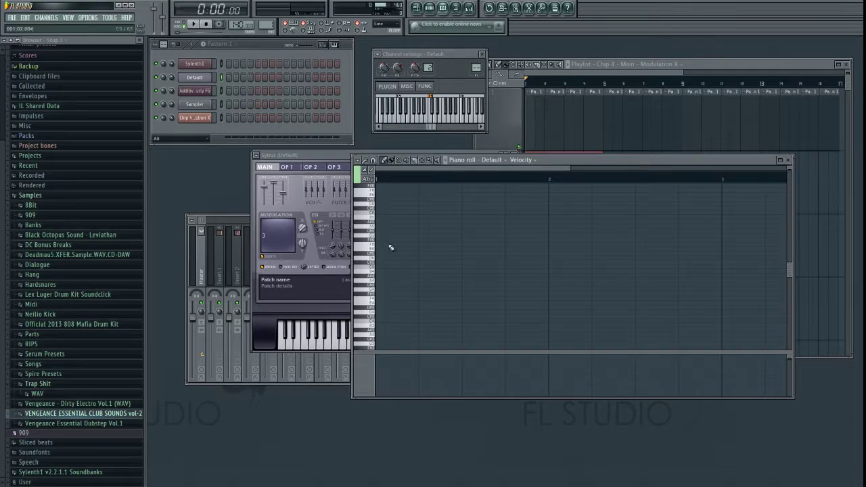
click(390, 321)
scroll(392, 315, up, 2)
scroll(394, 300, down, 4)
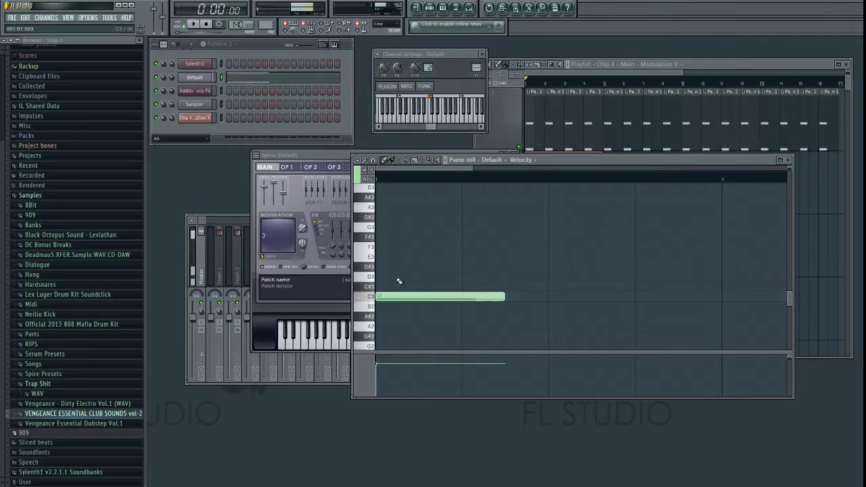
scroll(494, 251, down, 3)
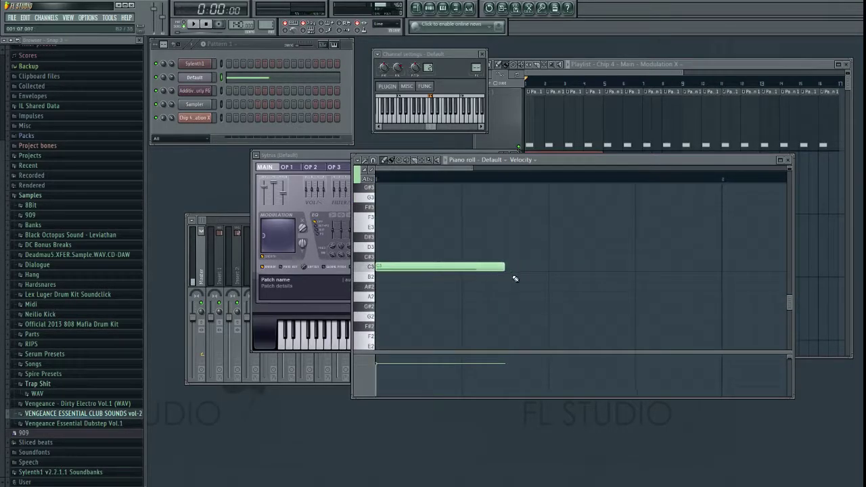
drag(513, 265, 644, 268)
drag(487, 267, 381, 304)
key(space)
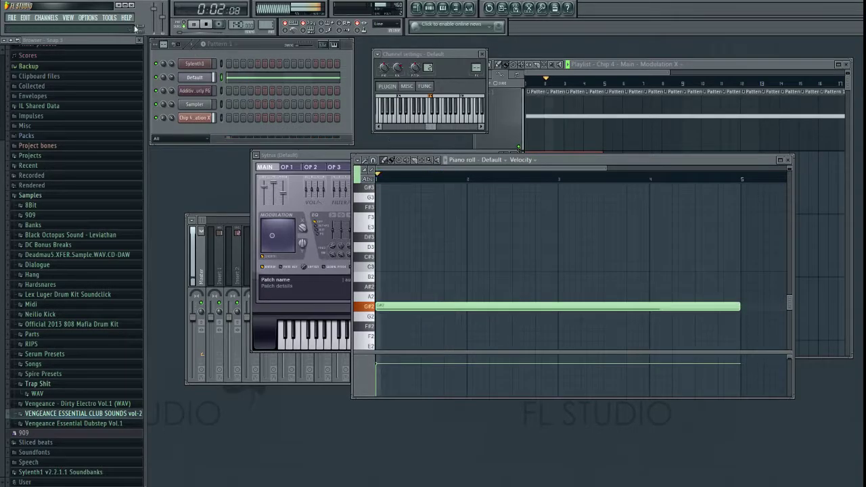
Clear the playlist down to one four-bar Pattern 1 clip, deleting the repeated clips and the Modulation X automation, and start playback.
key(space)
click(609, 117)
right_click(649, 116)
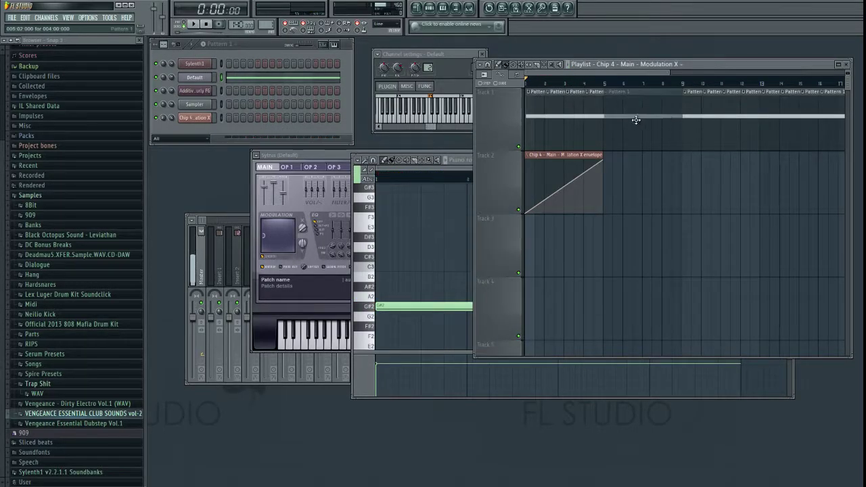
right_click(621, 116)
key(space)
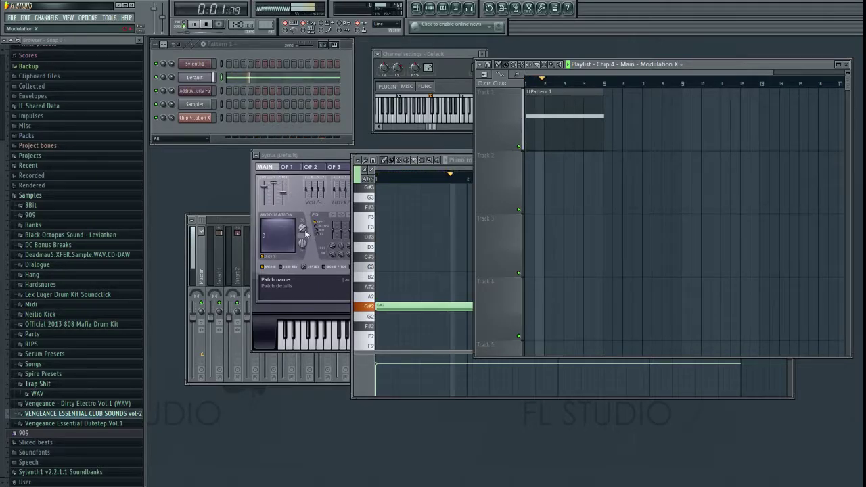
Bring Sytrus forward and view the operator 1 and main pages while playing the pattern.
click(329, 155)
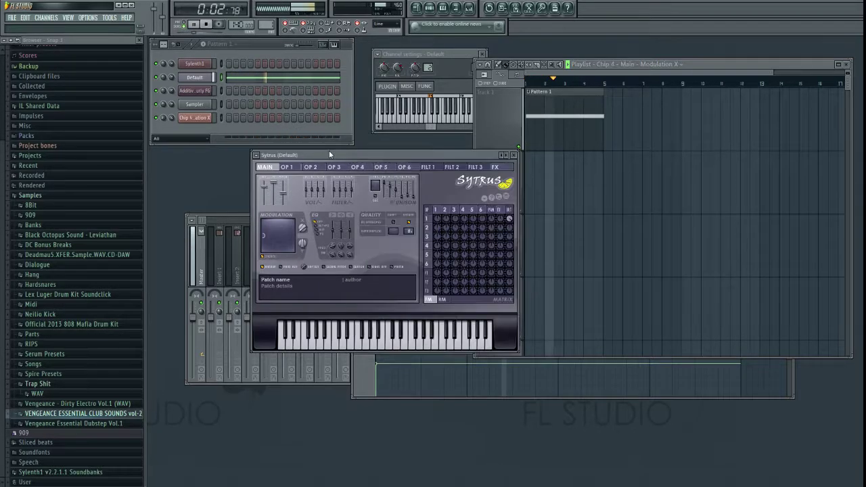
key(space)
click(290, 168)
key(space)
click(265, 167)
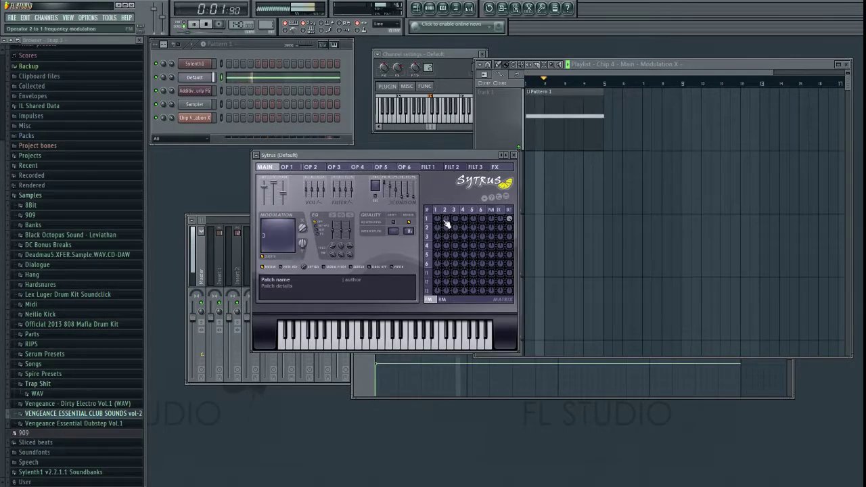
Open the operator 1 page and try modulating operator 1 with operator 2 at 47% in the matrix.
key(space)
click(288, 167)
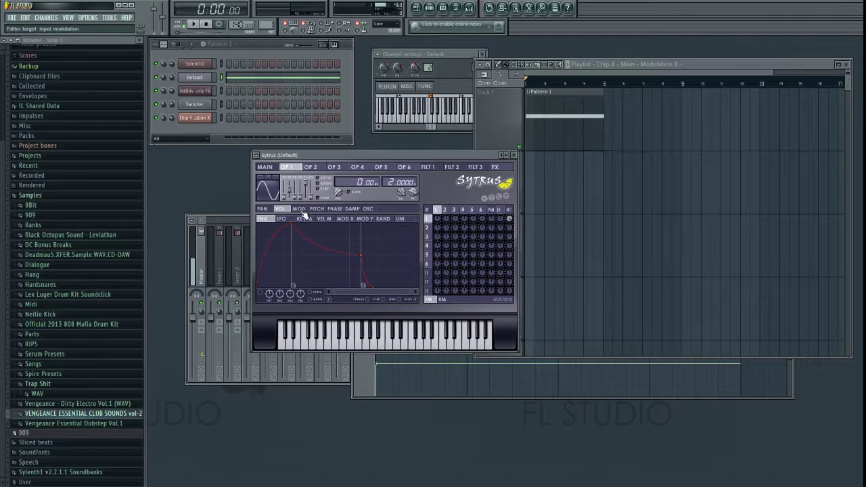
click(438, 230)
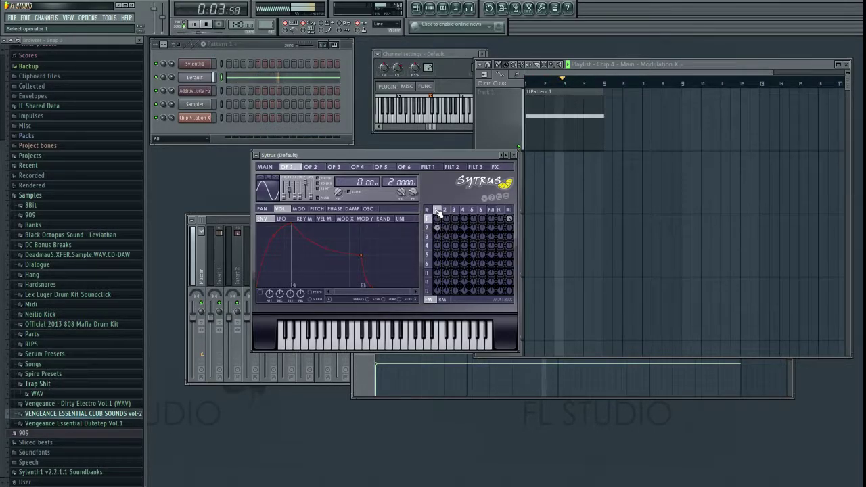
key(space)
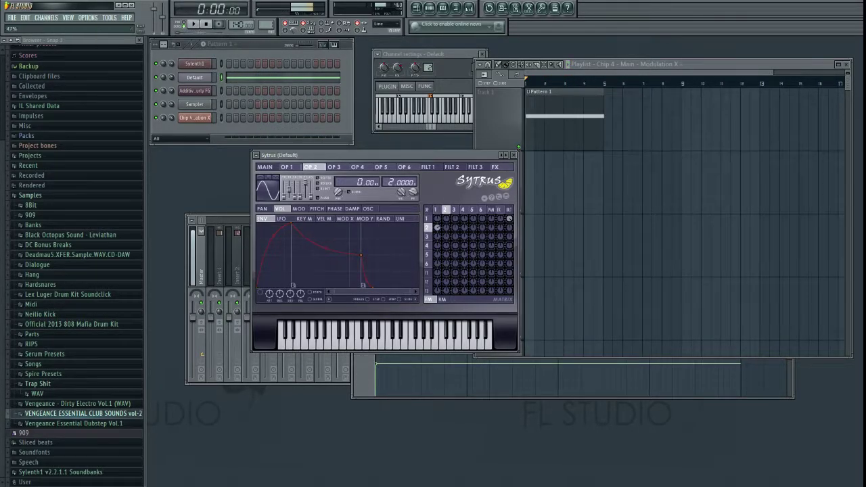
Raise harmonic 8 in operator 1's oscillator and set the operator's self-modulation in the matrix to 38%.
click(439, 215)
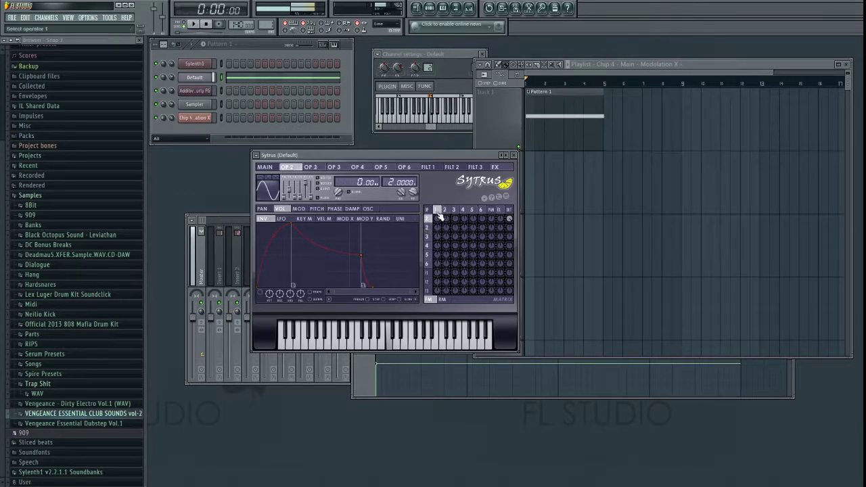
click(369, 209)
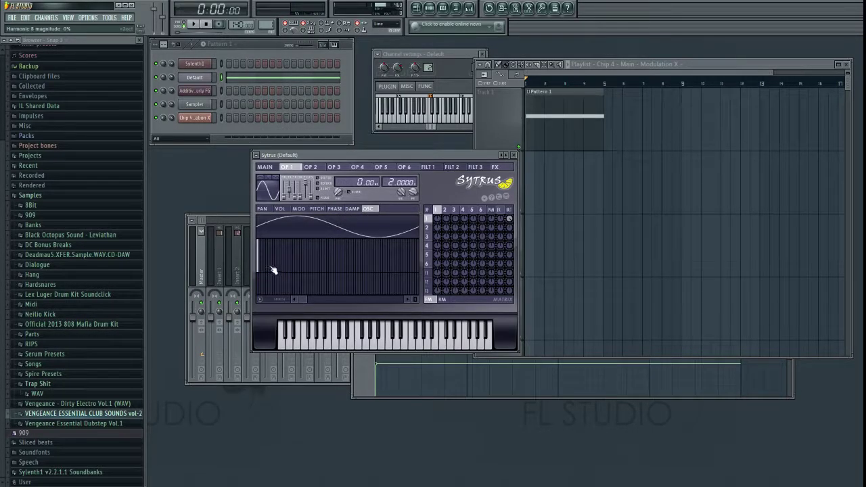
mouse_move(330, 258)
mouse_down()
mouse_move(329, 267)
mouse_move(274, 255)
mouse_move(332, 264)
mouse_move(333, 284)
mouse_up()
mouse_move(437, 219)
mouse_down()
mouse_move(437, 205)
mouse_move(437, 220)
mouse_up()
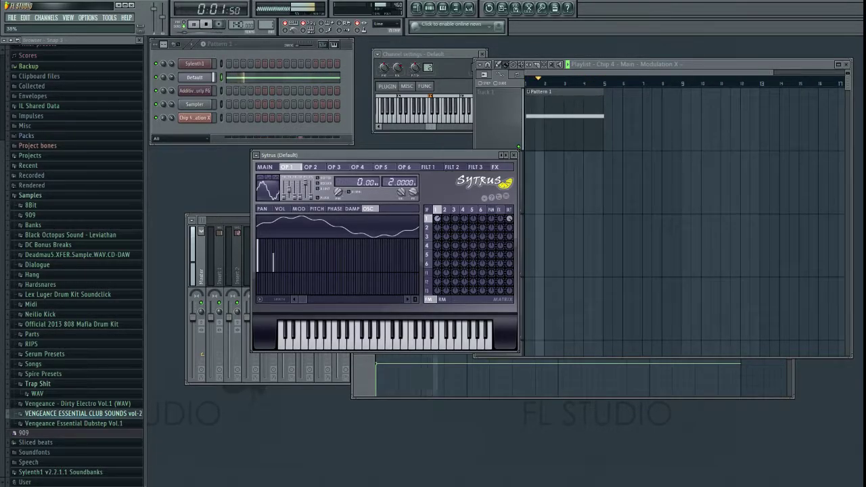
key(space)
In the Default piano roll, move the G#2 note to G#1, shorten it to half a bar, and add a four-bar D#2 note.
click(288, 84)
drag(396, 290, 393, 299)
scroll(433, 243, up, 3)
scroll(432, 243, down, 4)
click(454, 229)
drag(454, 229, 466, 194)
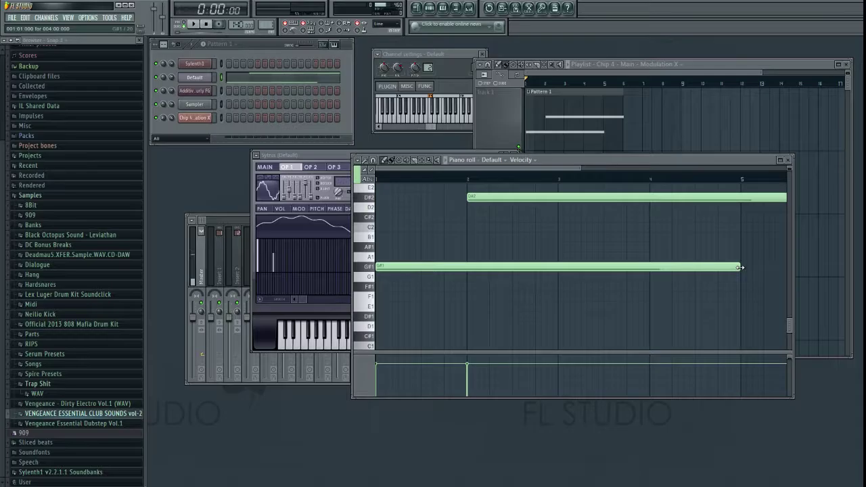
drag(741, 267, 428, 266)
key(space)
Move the D#2 note directly after the G#1 note, listen to the sequence, and delete the D#2 note.
drag(493, 194, 419, 190)
key(space)
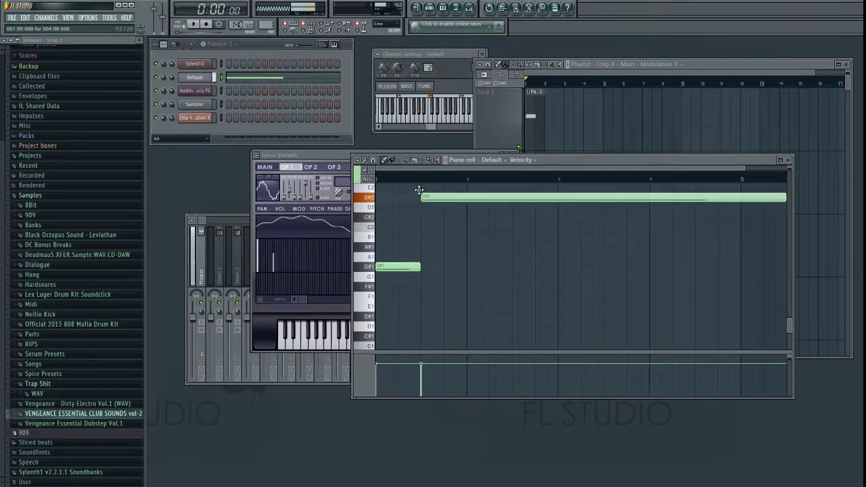
key(space)
scroll(731, 226, up, 2)
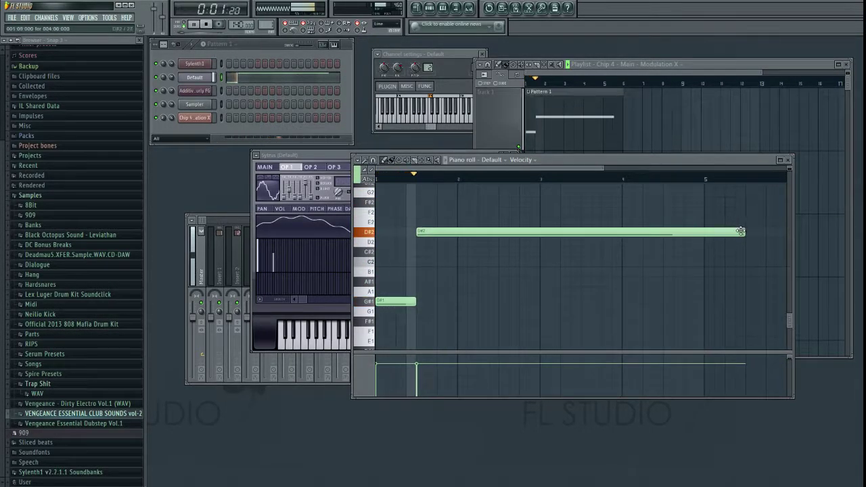
drag(745, 231, 418, 319)
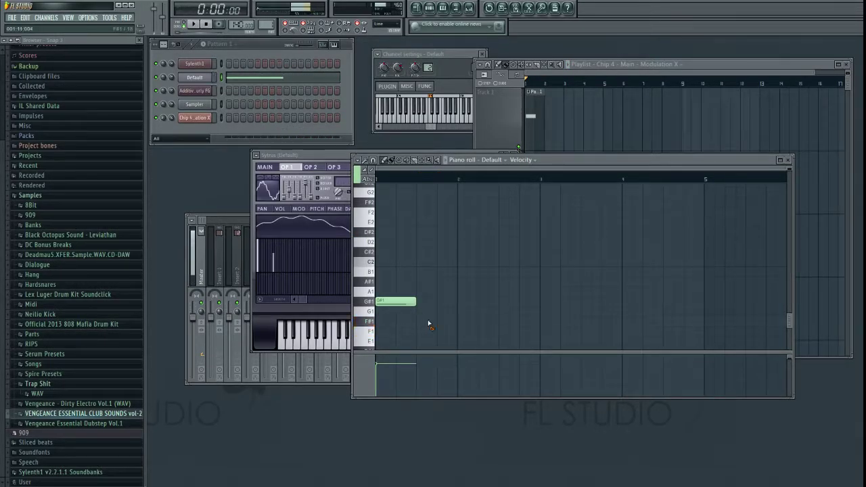
Add harmonic 14 to operator 1's oscillator and adjust its magnitude while auditioning the note.
click(289, 263)
key(space)
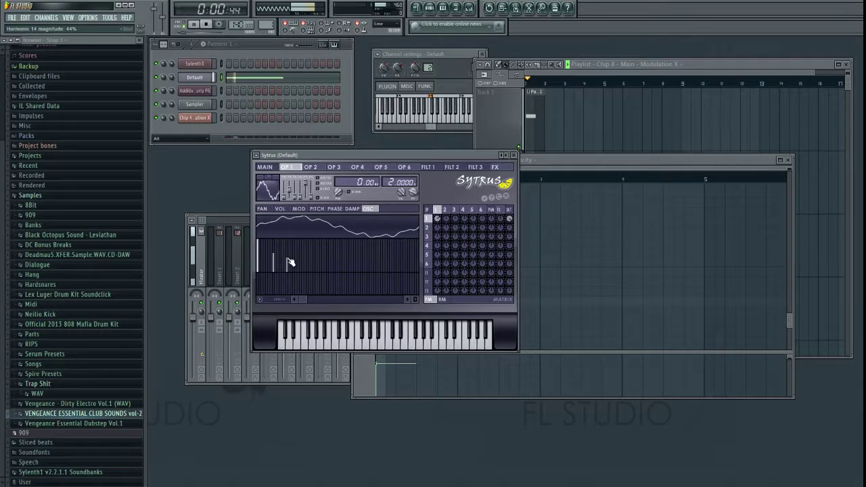
click(287, 251)
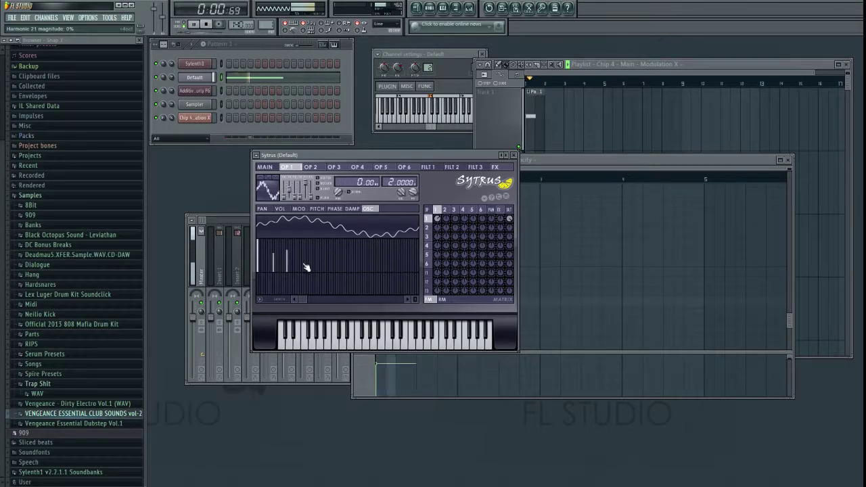
key(space)
click(289, 262)
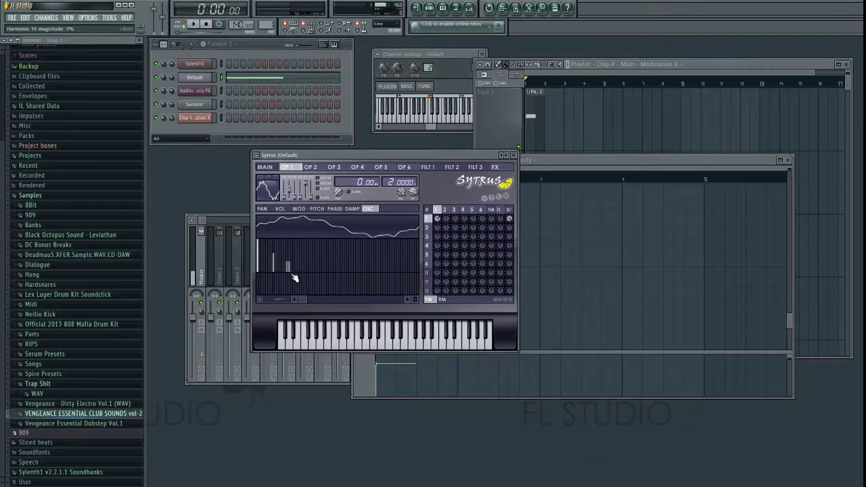
key(space)
Reposition the Sytrus window so that its oscillator harmonics sit beside the piano roll.
click(570, 159)
key(space)
click(332, 154)
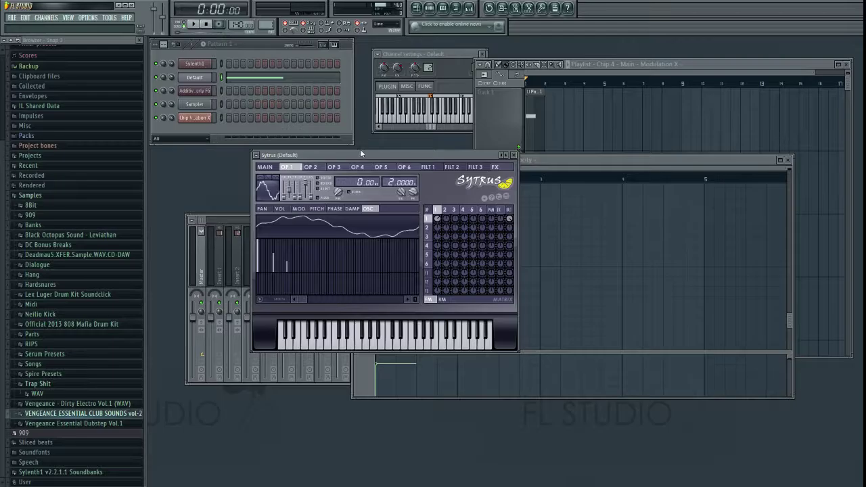
drag(426, 157, 350, 176)
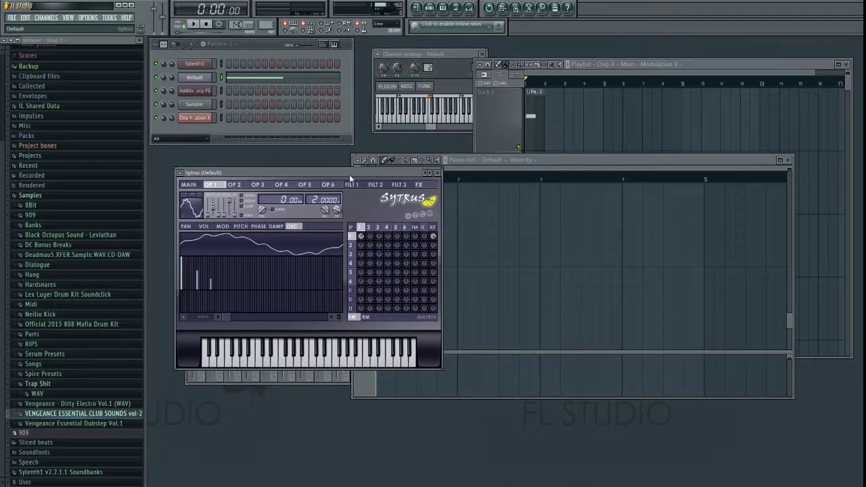
drag(380, 101, 399, 100)
Try a half-bar C#2 note after the G#1 note in the piano roll and delete it.
click(569, 160)
click(433, 251)
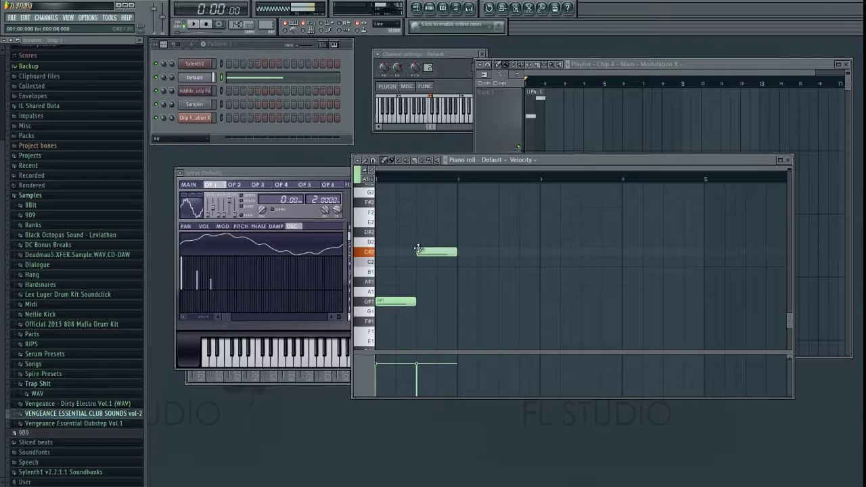
right_click(433, 251)
Raise harmonic 29 in operator 1's oscillator to 59%.
click(246, 276)
click(246, 276)
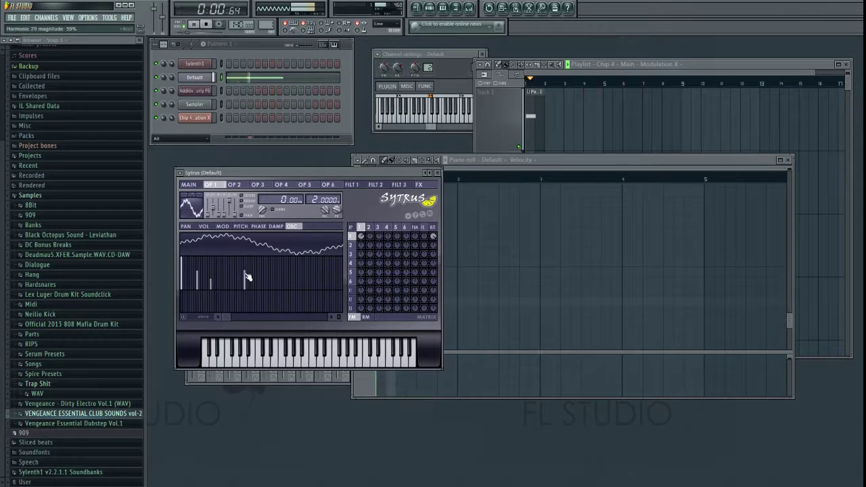
Add consecutive half-bar B1, D#2 and E2 notes after the G#1 note, auditioning the melody.
click(576, 165)
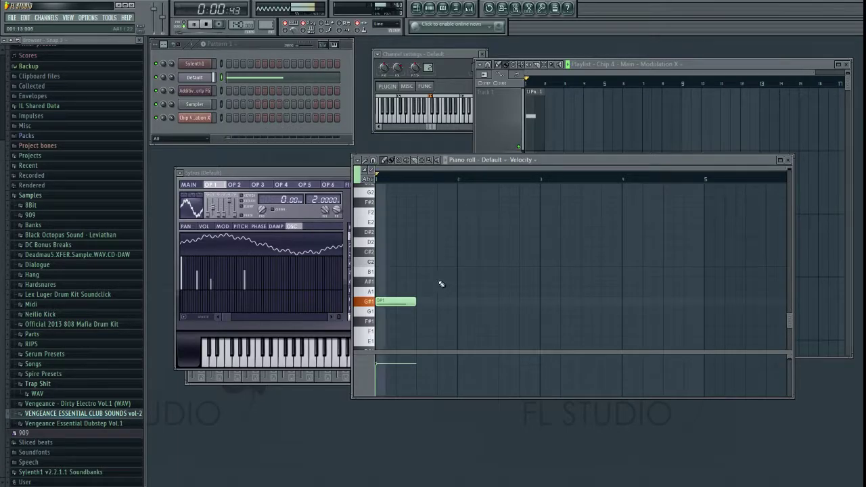
click(415, 280)
drag(417, 281, 417, 272)
key(space)
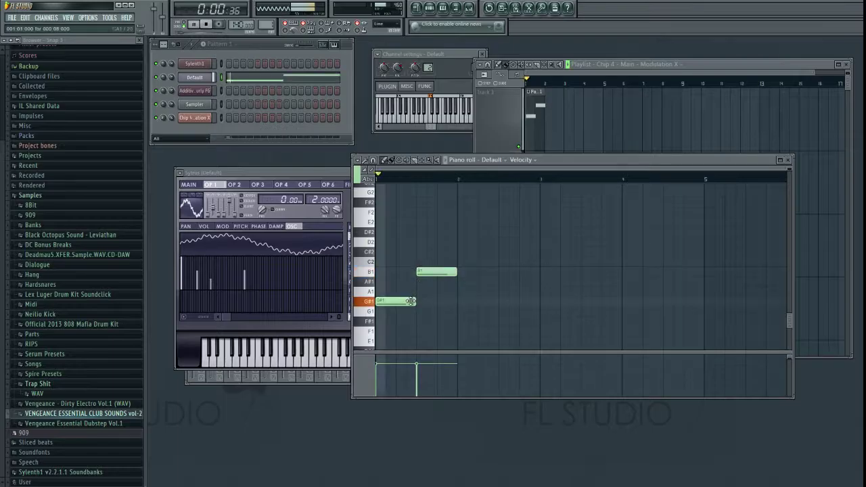
drag(460, 252, 459, 234)
key(space)
key(space)
click(504, 223)
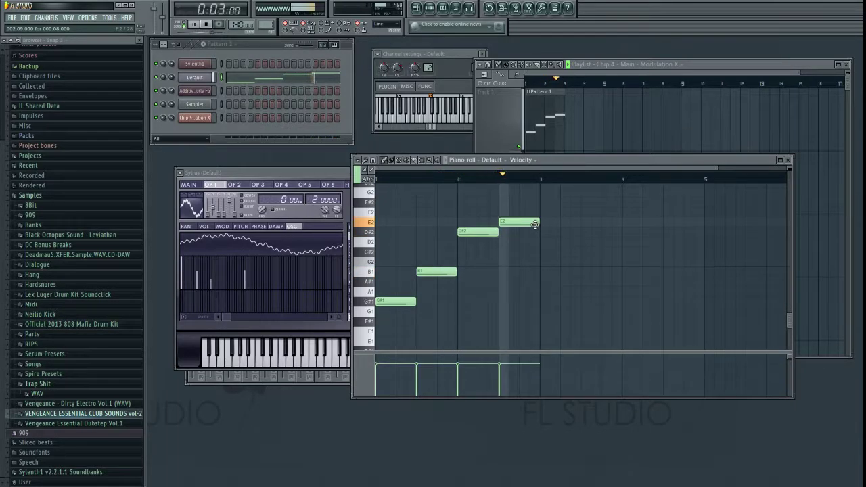
key(space)
Complete the four-bar melody with a one-bar G#1 note at bar 3 and a one-bar B1 note at bar 4, and play it.
click(544, 302)
key(space)
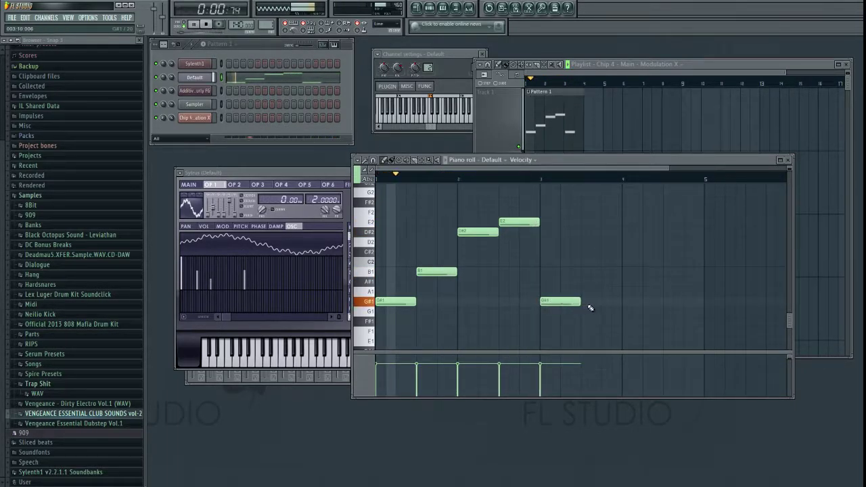
drag(579, 302, 618, 308)
scroll(618, 308, up, 2)
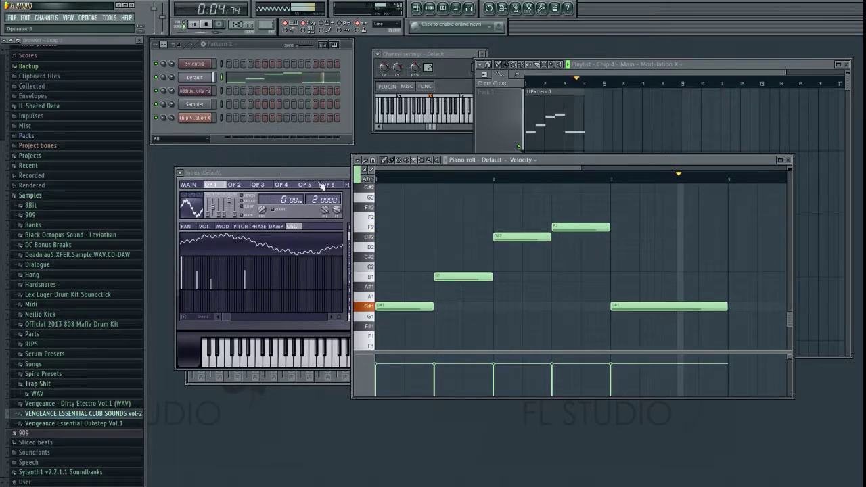
key(space)
click(733, 276)
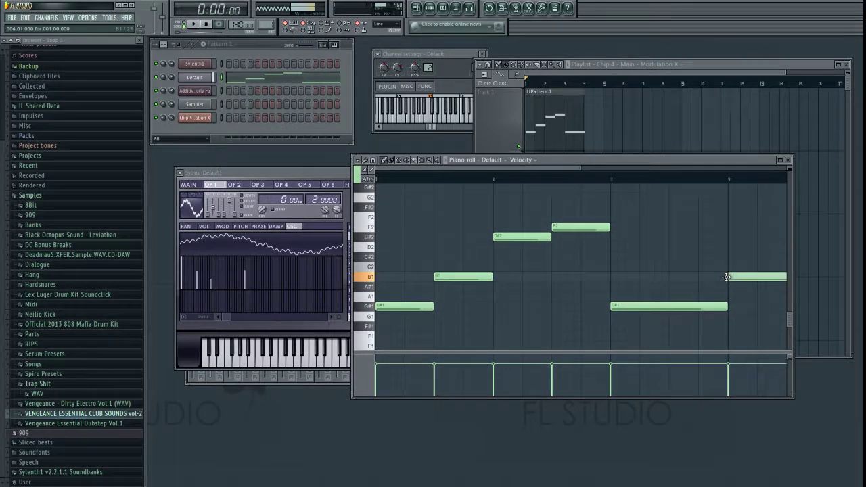
scroll(726, 276, down, 1)
key(space)
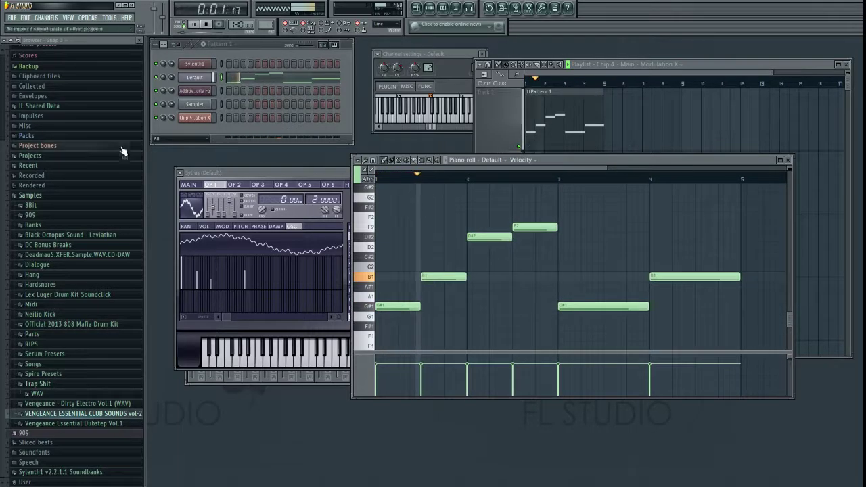
Enable the LFO for operator 1's modulation input and adjust its tension while auditioning the melody.
click(191, 184)
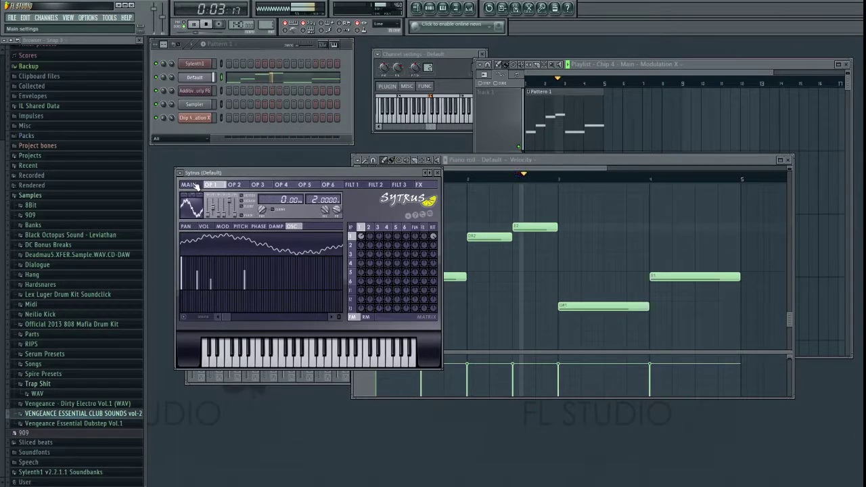
click(212, 185)
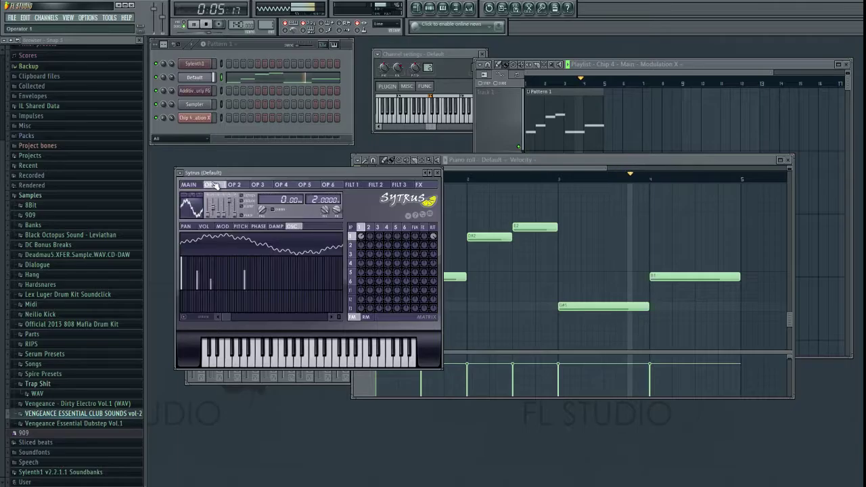
click(223, 226)
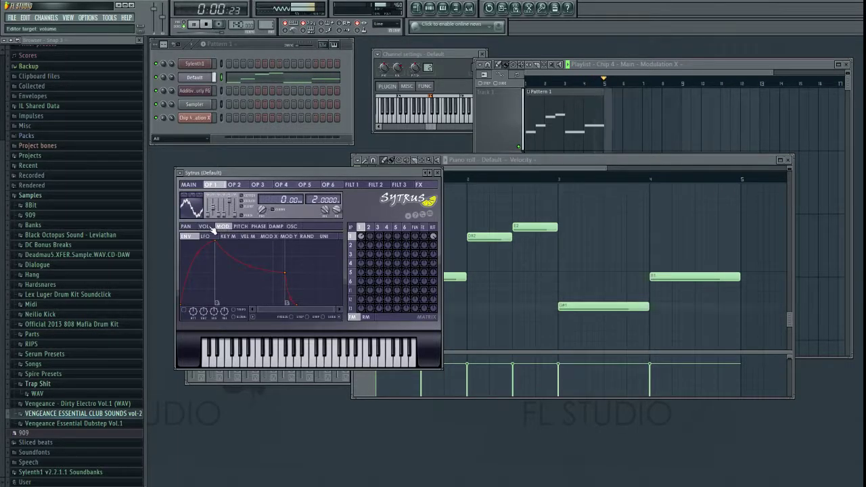
click(206, 236)
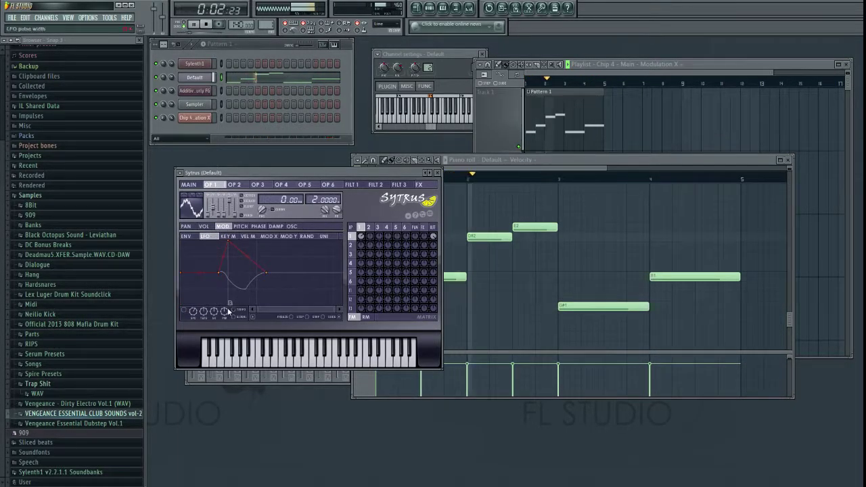
drag(202, 314, 201, 297)
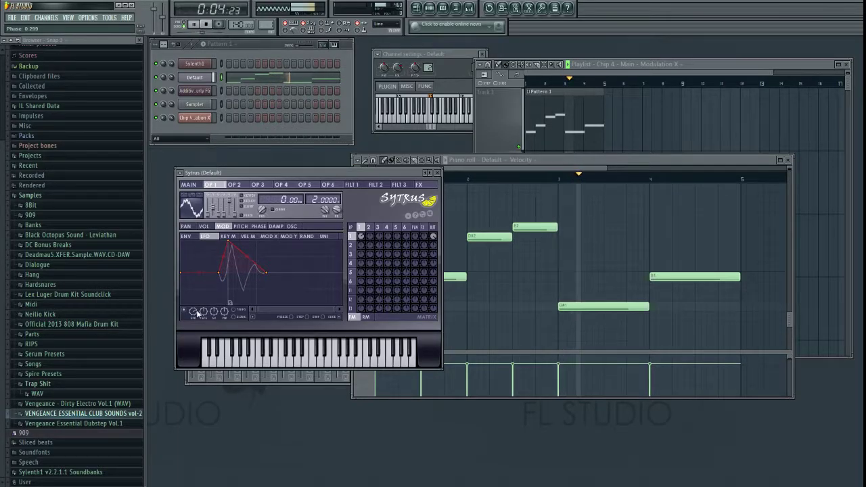
key(space)
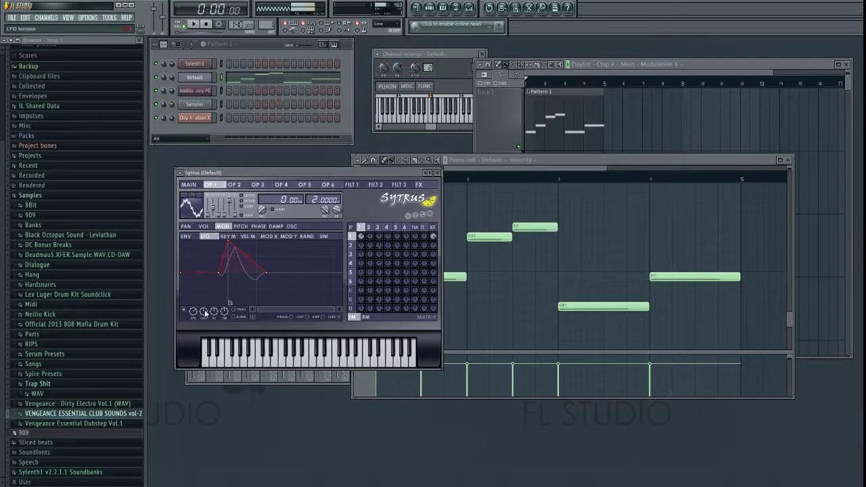
key(space)
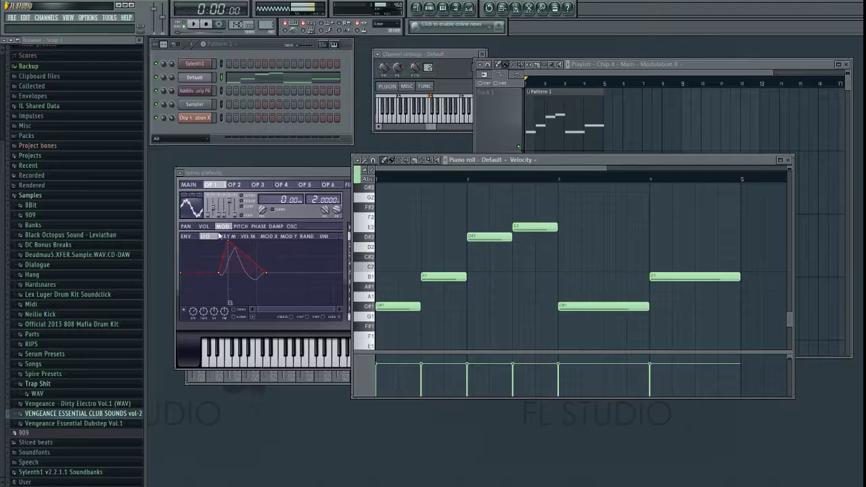
Enable the envelope for operator 1's modulation input, adjust its release time, and audition it with single notes and the melody.
click(189, 237)
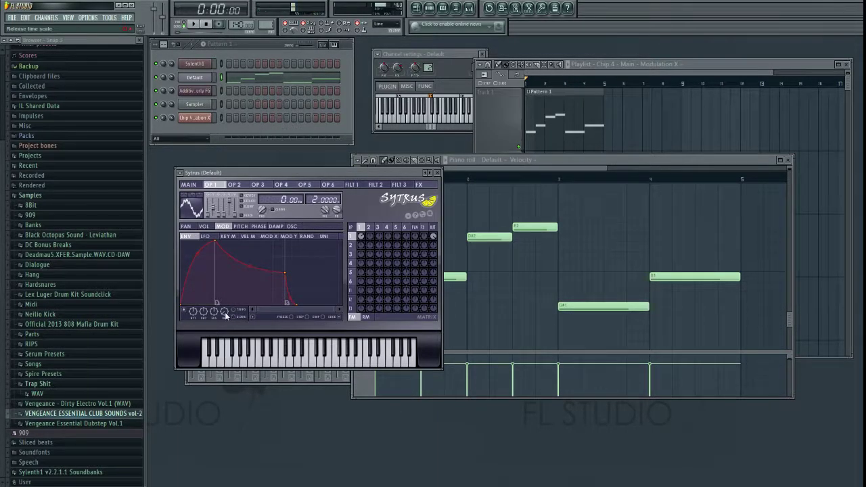
drag(225, 312, 193, 302)
key(z)
key(z)
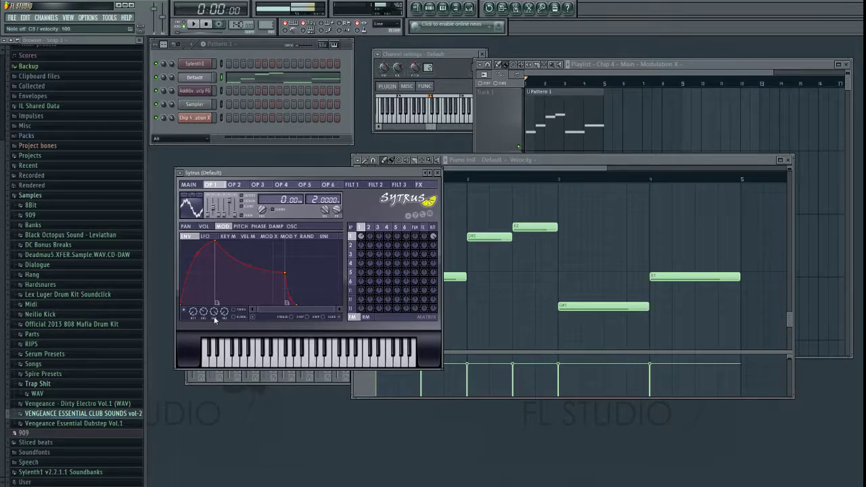
key(z)
key(space)
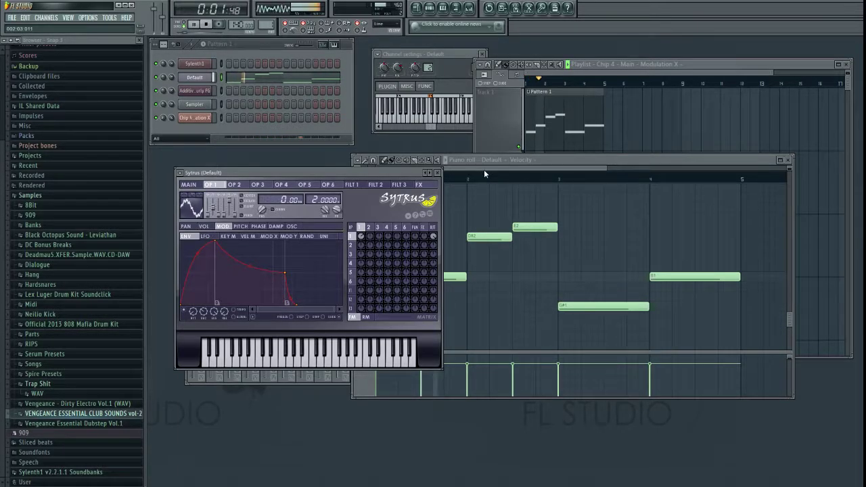
click(484, 174)
key(space)
click(280, 172)
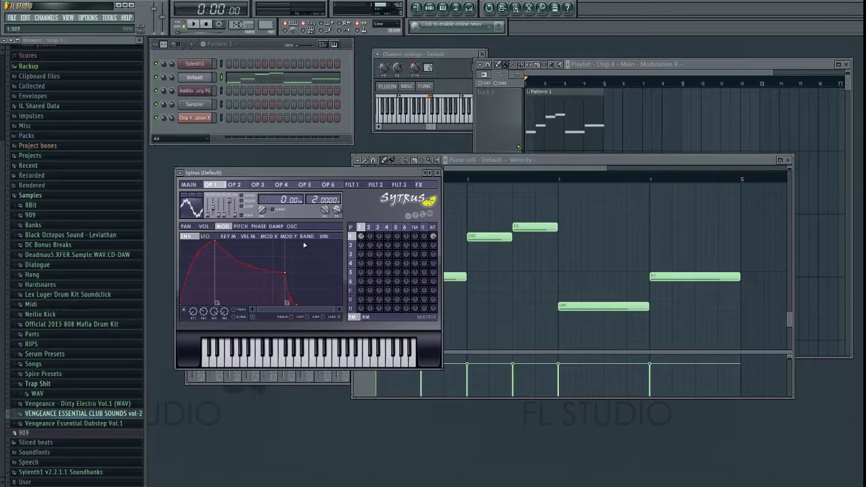
Look over operator 1's volume LFO, the playlist, and the mixer with Edison on the Master track.
click(205, 236)
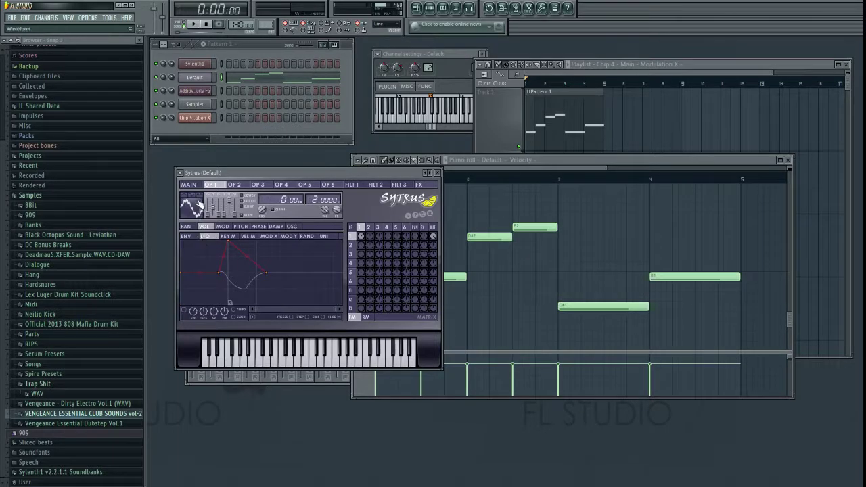
drag(557, 163, 525, 174)
click(552, 65)
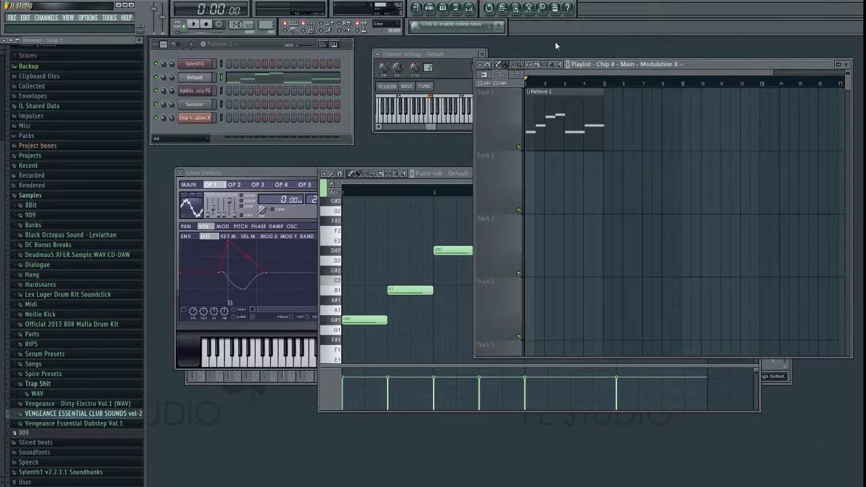
click(531, 12)
key(F9)
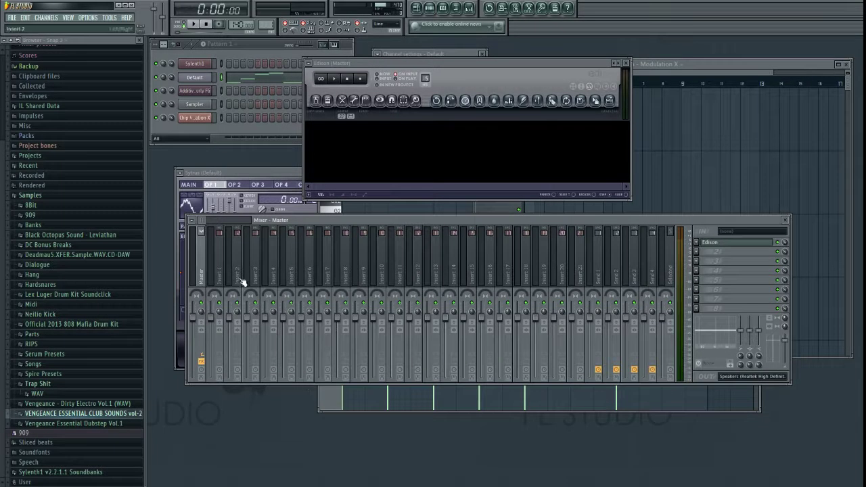
click(237, 271)
key(F6)
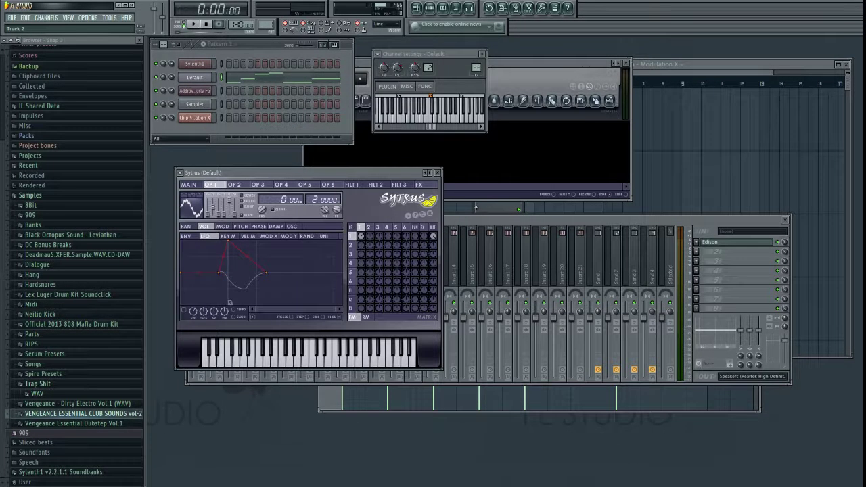
key(F9)
click(261, 265)
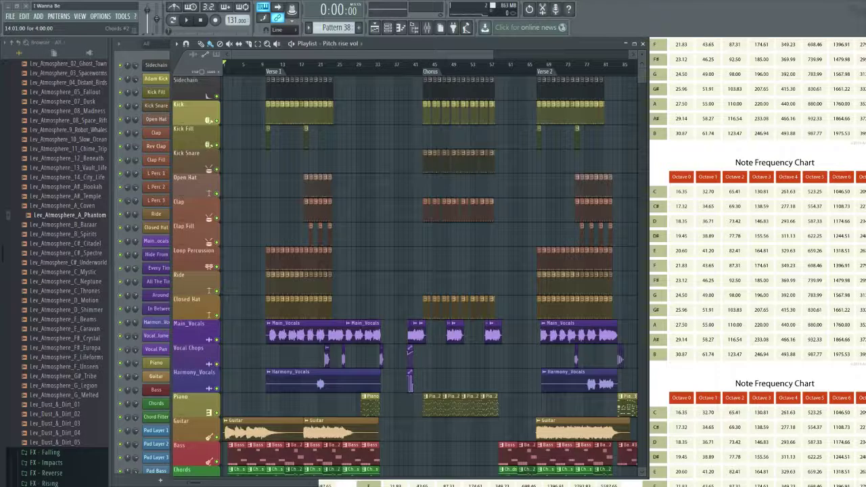
Play the I Wanna Be arrangement from bar 33 to hear the Pad clips before the Chorus.
scroll(397, 194, down, 5)
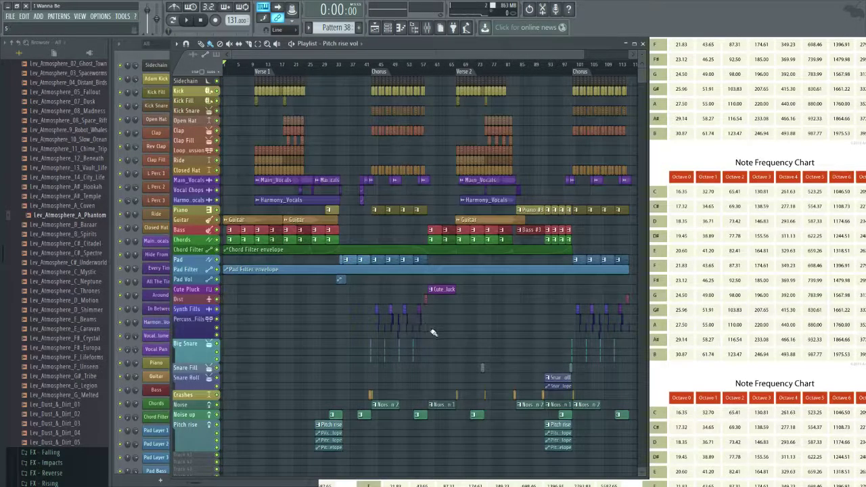
scroll(429, 329, down, 6)
scroll(429, 329, up, 3)
drag(467, 369, 441, 352)
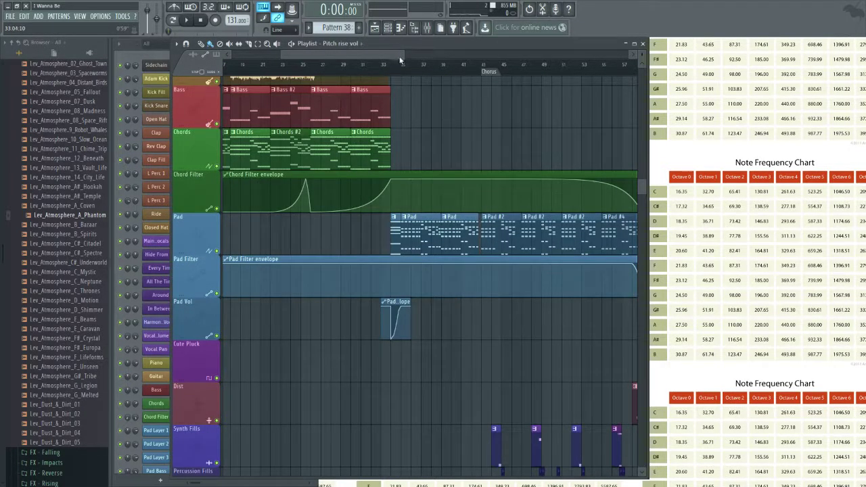
key(space)
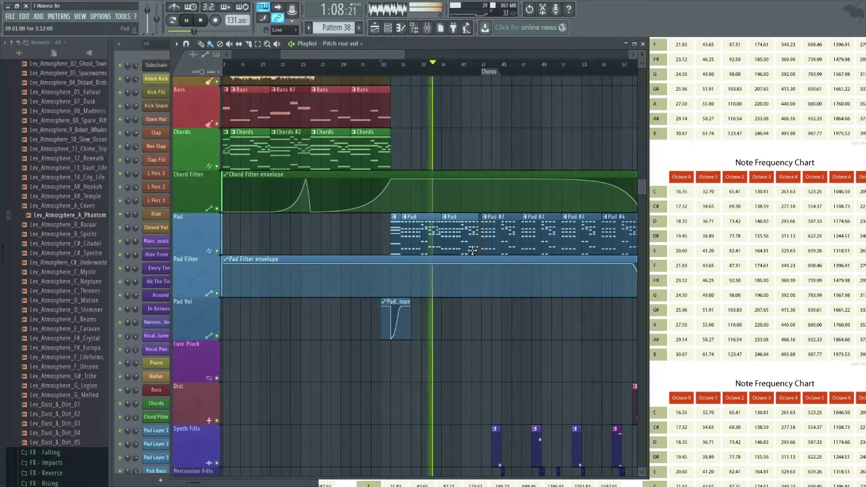
key(space)
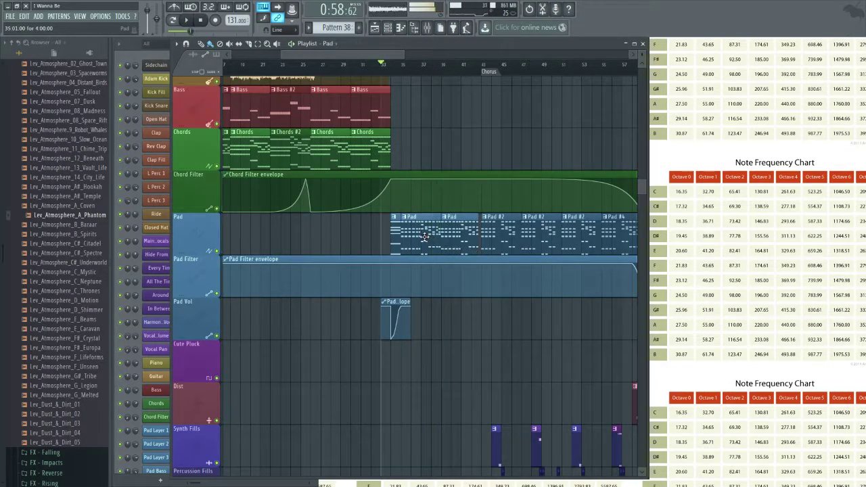
Open the Pad pattern in the piano roll and view the Sytrus instruments on Pad Layer 2 and Pad Layer 3.
double_click(443, 247)
drag(313, 68, 315, 203)
click(169, 262)
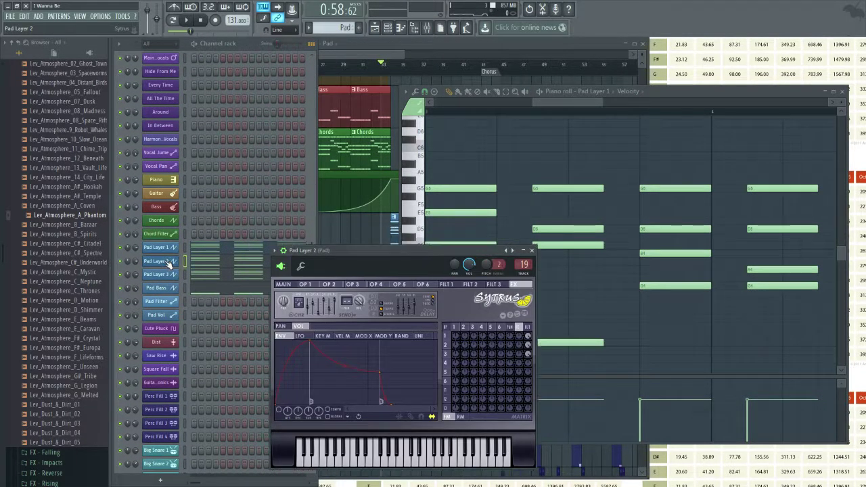
click(169, 274)
click(251, 46)
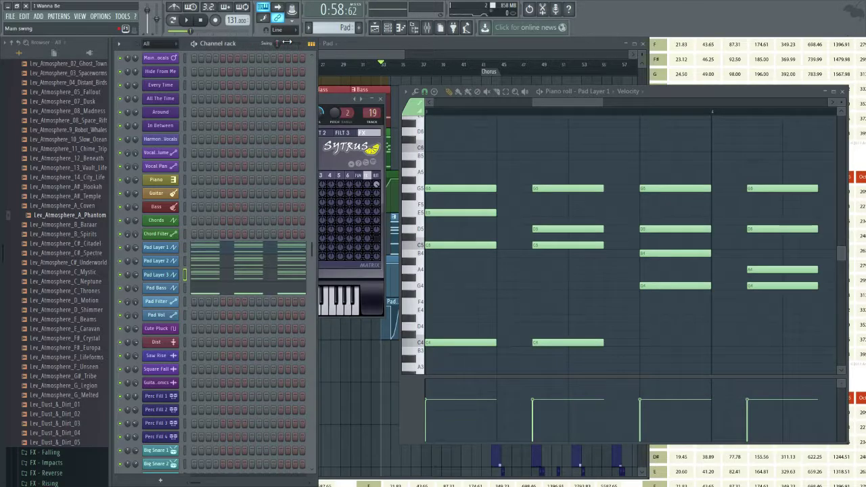
Play the Pad pattern with all layers, enlarging the piano roll to view the chord notes and restoring its size.
key(space)
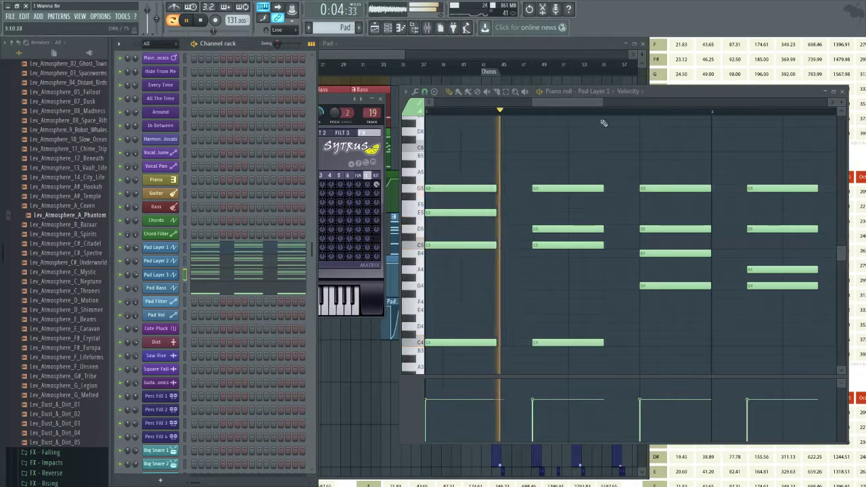
double_click(661, 92)
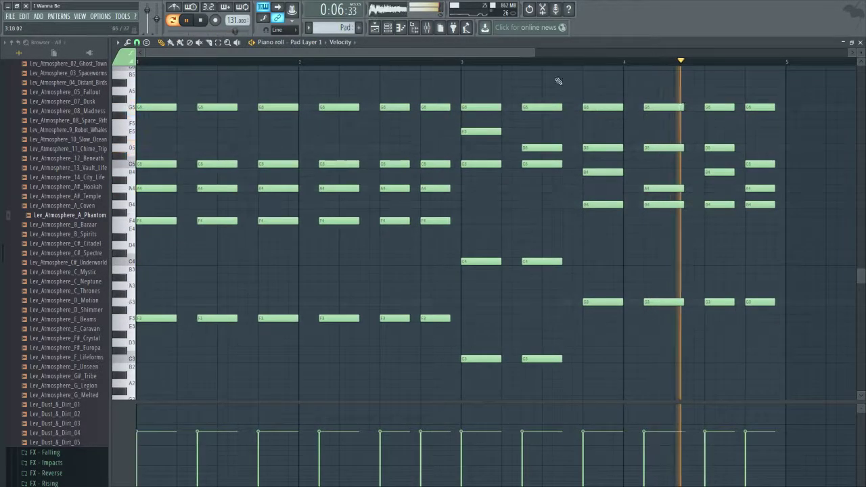
double_click(519, 41)
key(space)
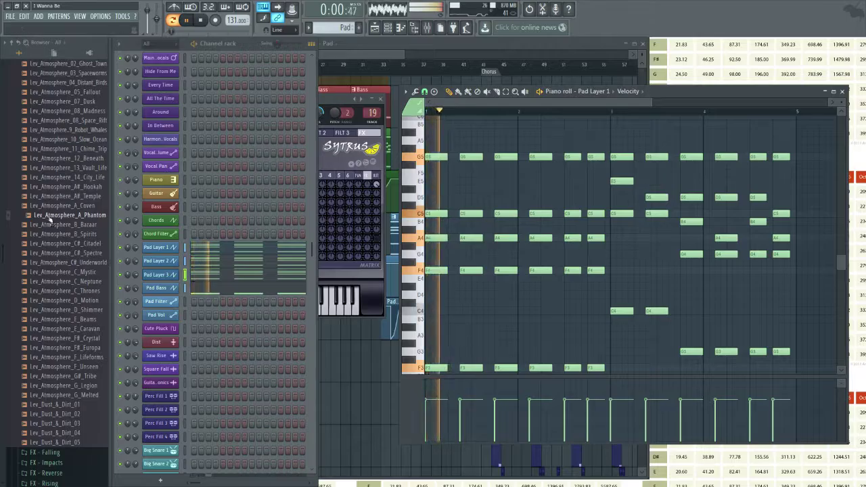
Open Pad Layer 1's Sytrus and audition it alone with Pad Layer 2, Pad Layer 3 and Pad Bass muted.
click(156, 248)
click(120, 261)
click(120, 275)
key(space)
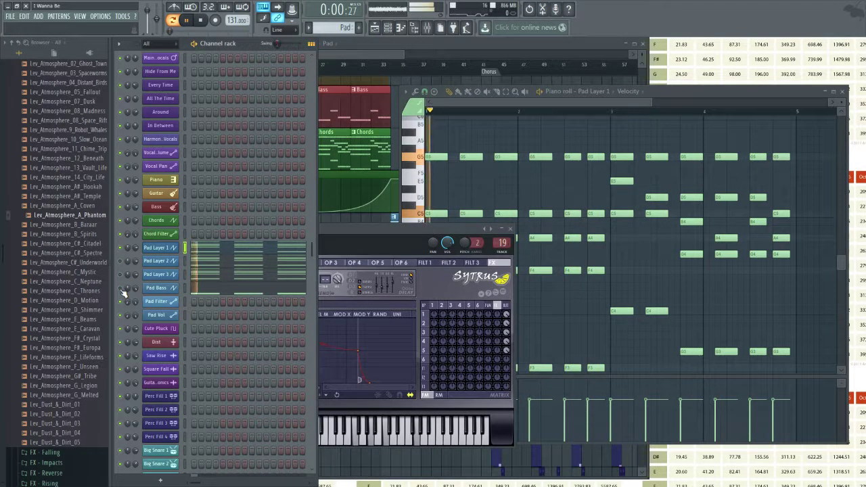
drag(328, 237, 373, 163)
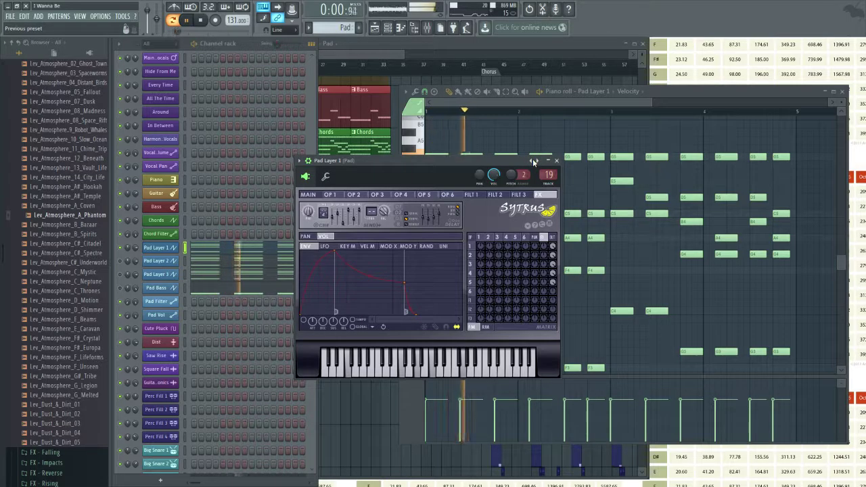
click(253, 48)
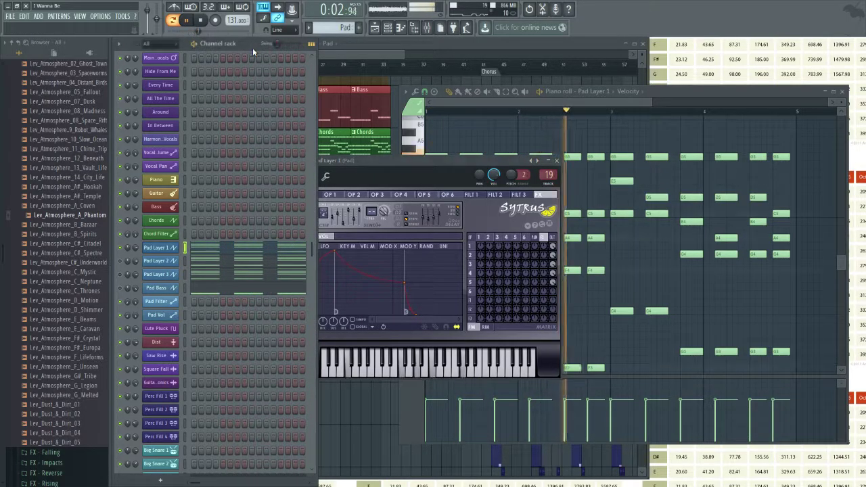
Audition Pad Layer 2 with the other pad channels muted, and play all the layers together again.
key(space)
key(space)
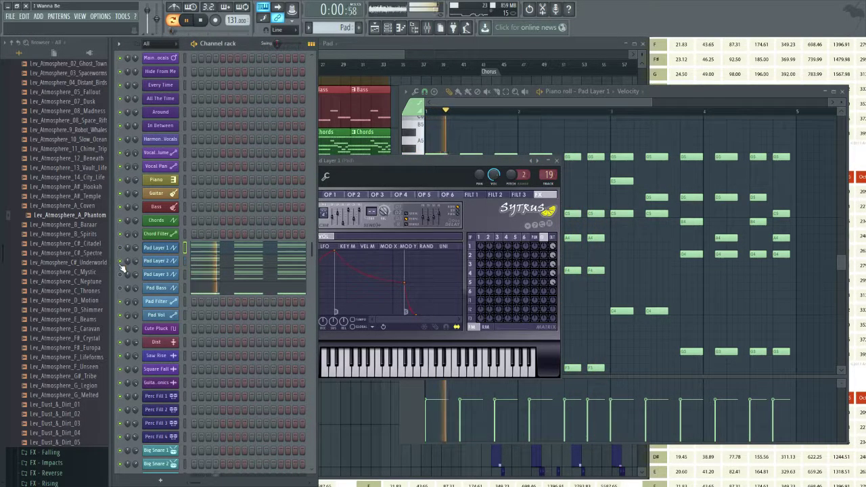
key(space)
key(space)
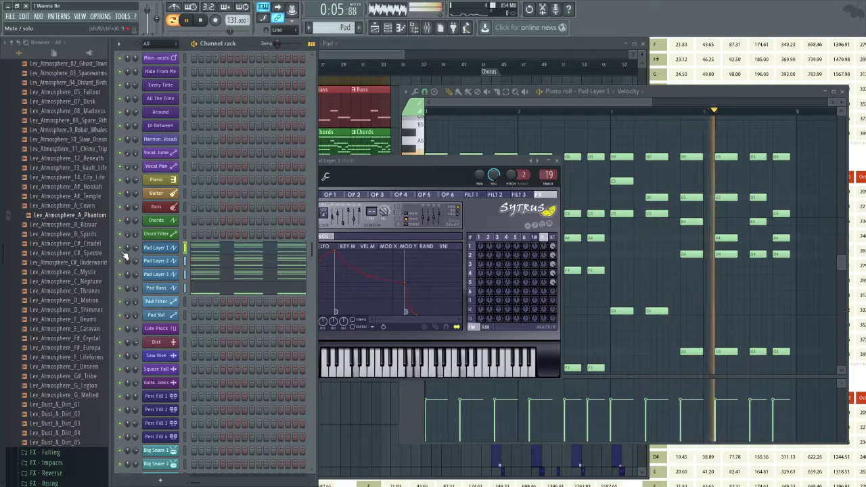
Return to the playlist, stop playback, and look over the whole song arrangement.
click(512, 101)
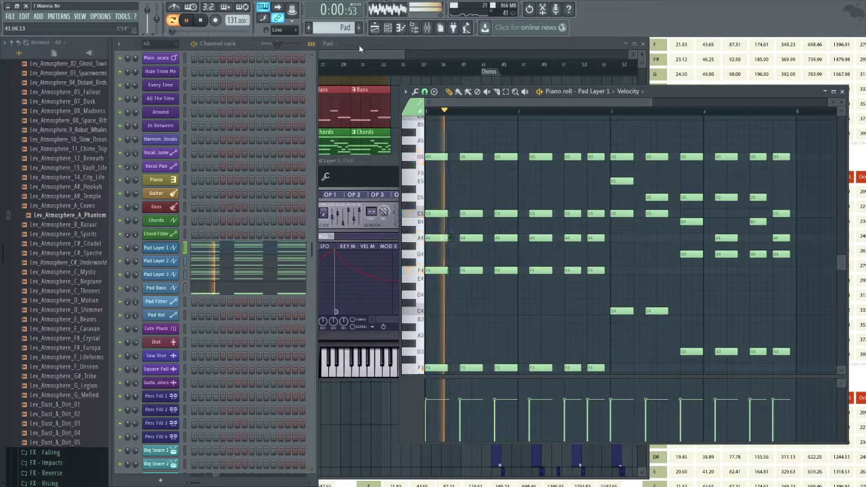
click(359, 46)
scroll(414, 238, left, 5)
scroll(448, 225, down, 4)
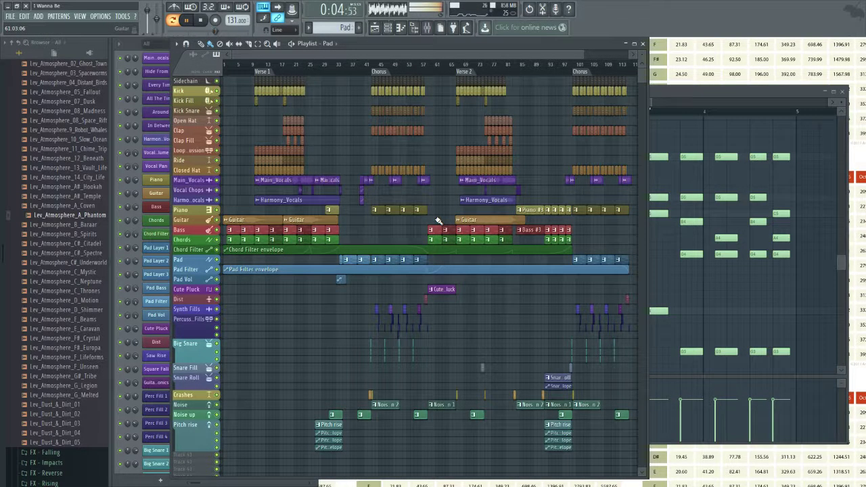
key(space)
scroll(402, 377, up, 4)
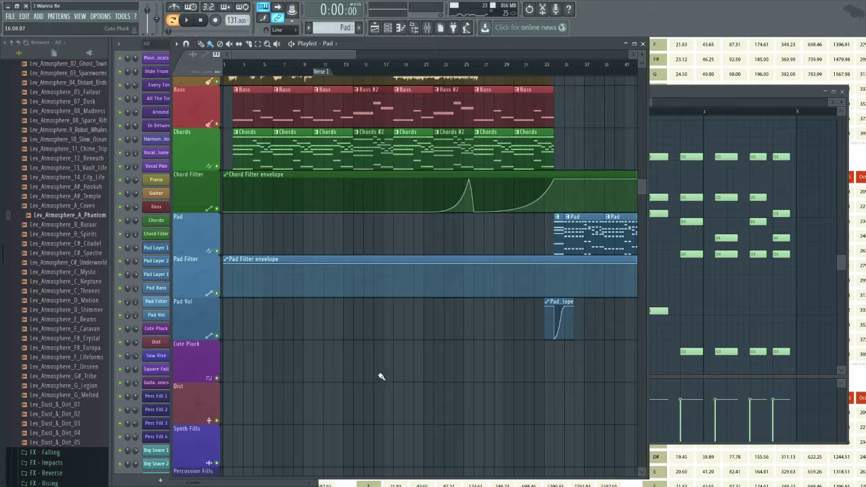
scroll(383, 377, down, 4)
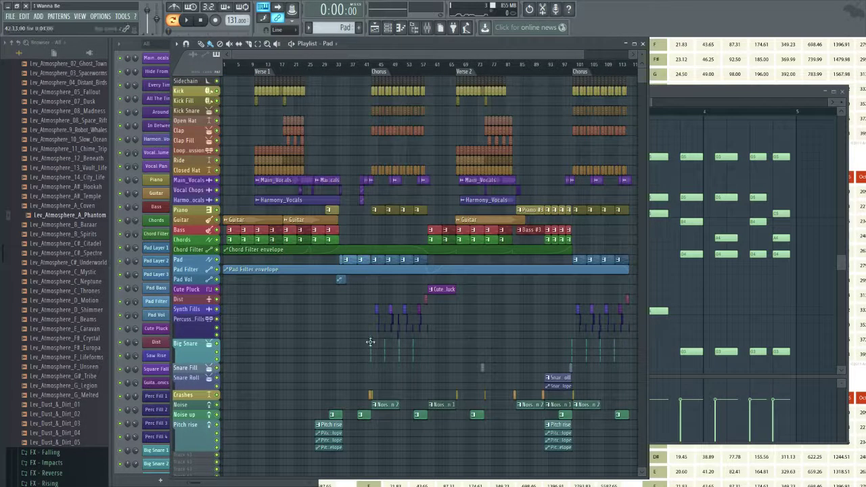
mouse_move(380, 48)
mouse_down()
mouse_move(384, 94)
mouse_move(388, 45)
mouse_up()
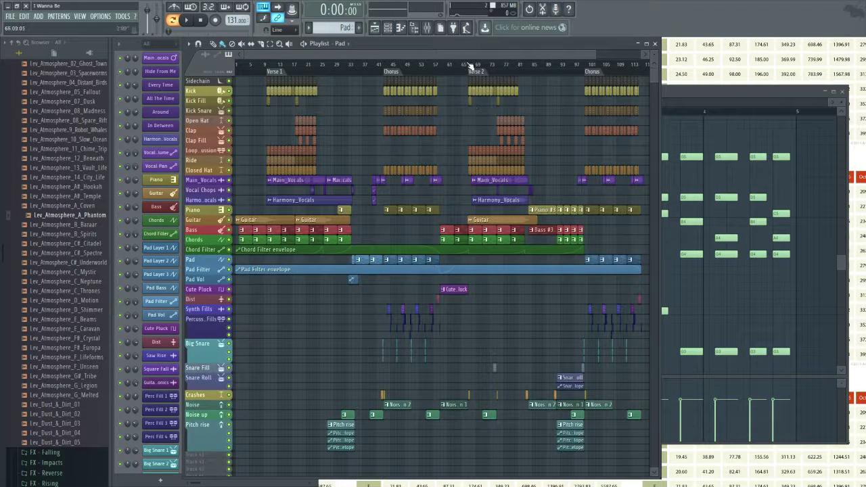
Play the song from just before the Big Snare clip ahead of the first Chorus, and return the playhead to bar 41.
scroll(359, 318, up, 2)
scroll(337, 300, down, 2)
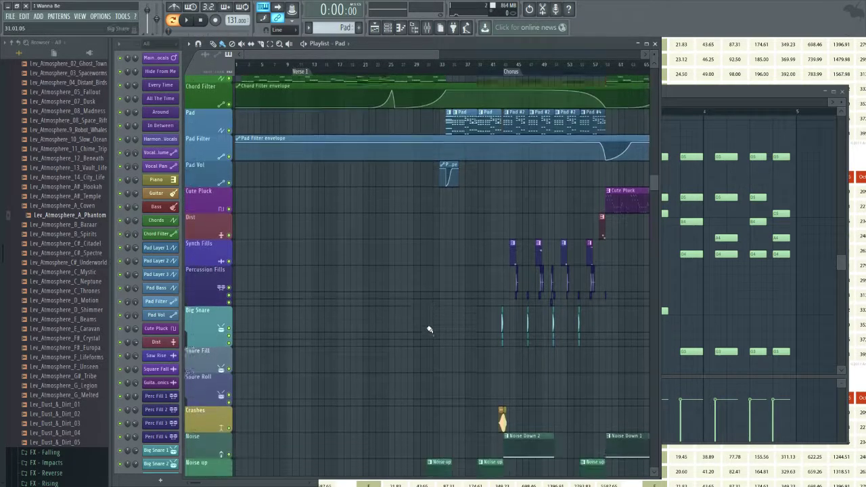
scroll(203, 284, up, 3)
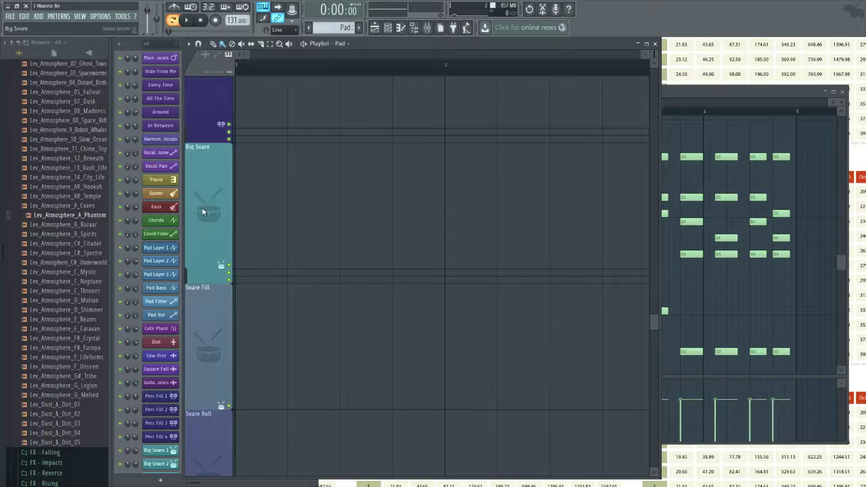
scroll(365, 231, down, 5)
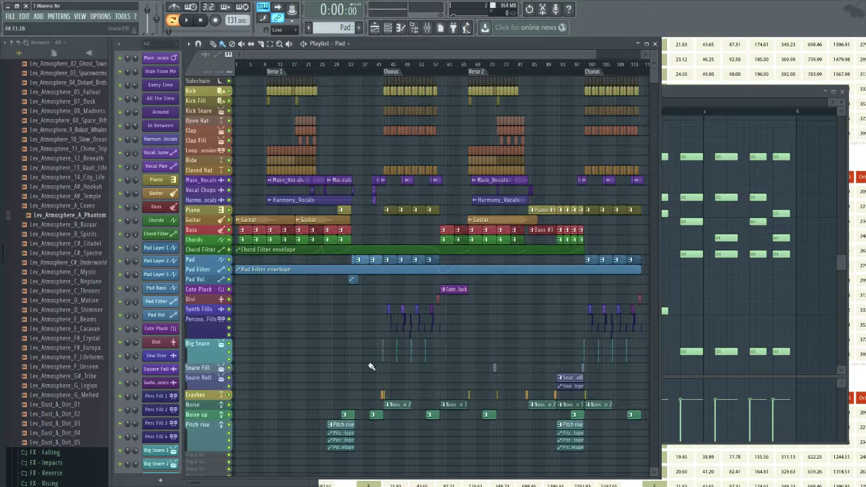
scroll(386, 340, up, 2)
scroll(318, 257, up, 2)
scroll(501, 366, up, 2)
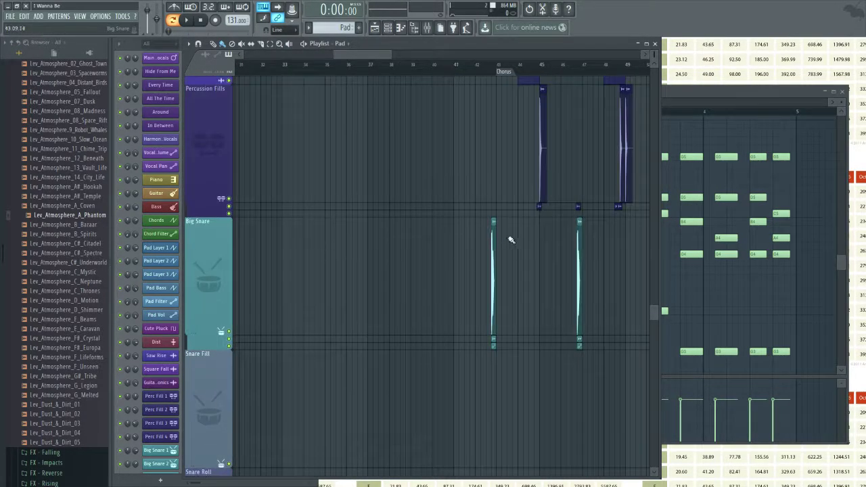
scroll(530, 230, up, 2)
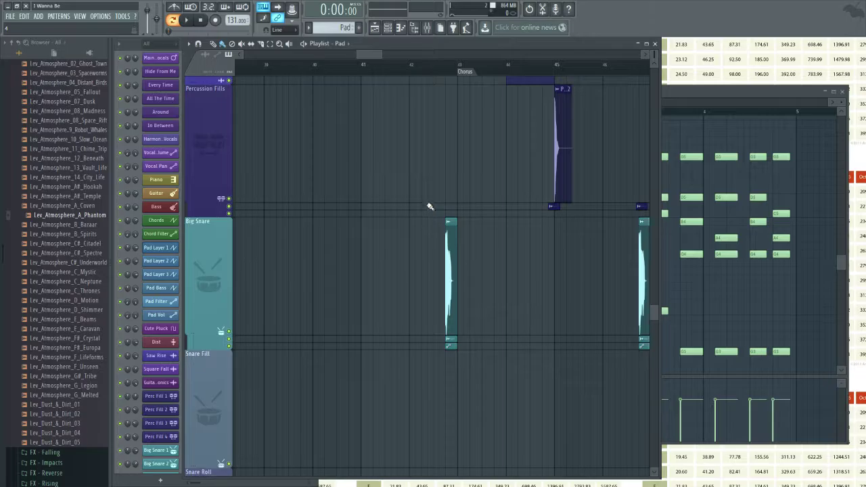
click(445, 70)
click(445, 69)
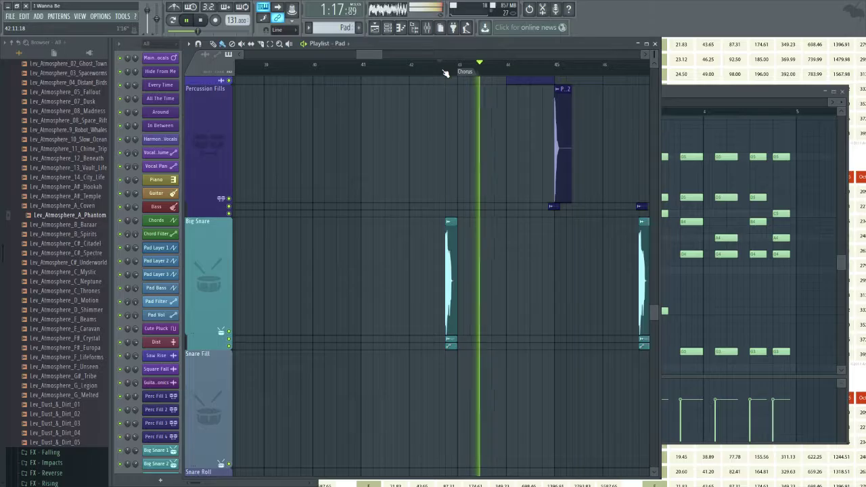
click(362, 74)
key(space)
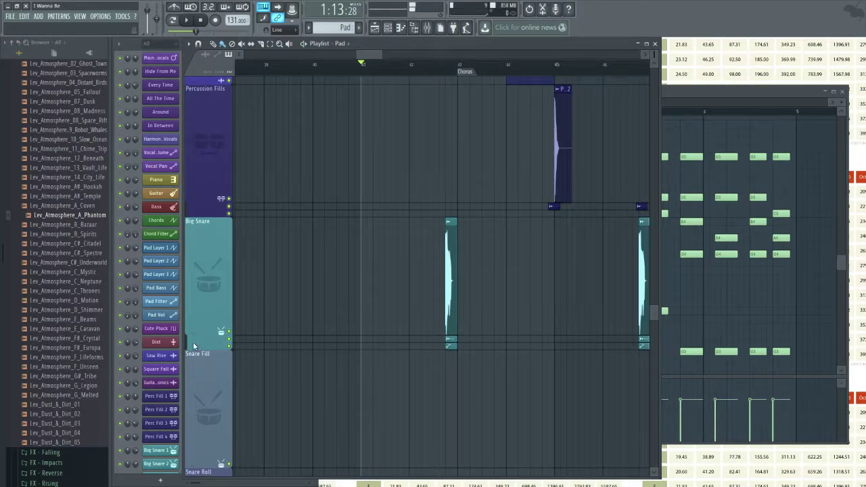
Enlarge the Big Snare 2 and envelope tracks under Big Snare to view the layered snare clips, and shrink them again.
scroll(390, 296, up, 4)
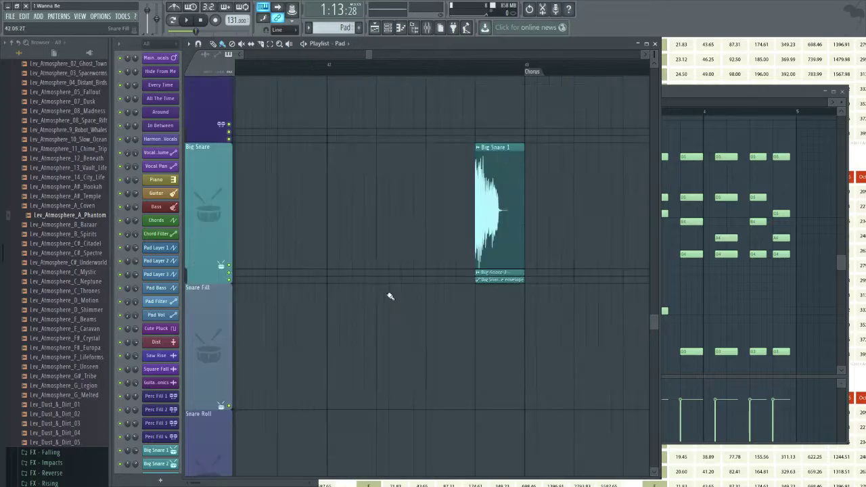
scroll(211, 292, up, 2)
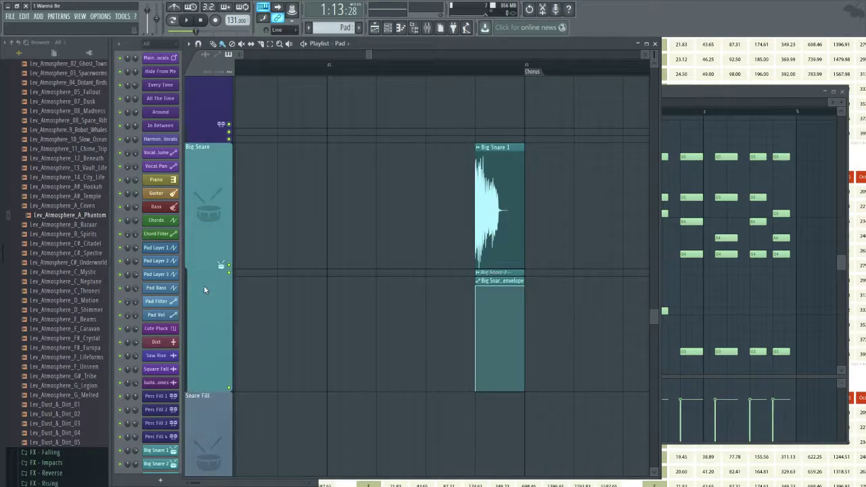
drag(195, 274, 197, 368)
key(ctrl+z)
scroll(205, 305, up, 3)
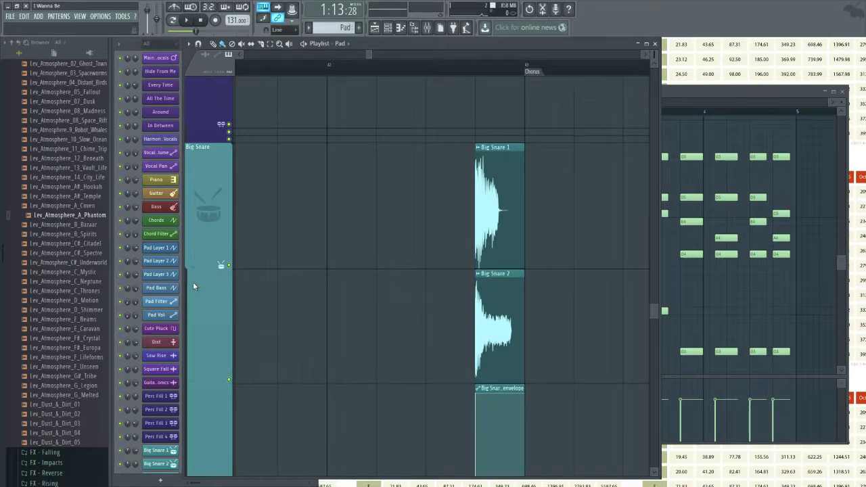
key(ctrl+z)
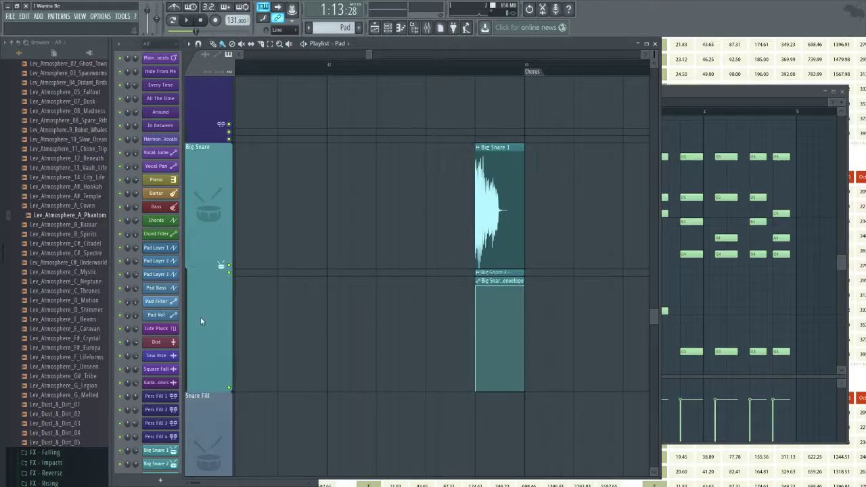
drag(200, 391, 201, 401)
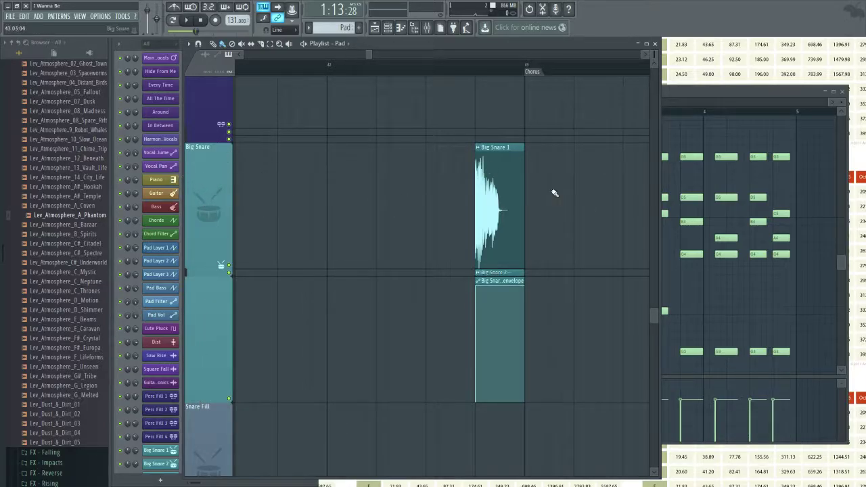
drag(207, 402, 203, 278)
key(ctrl+z)
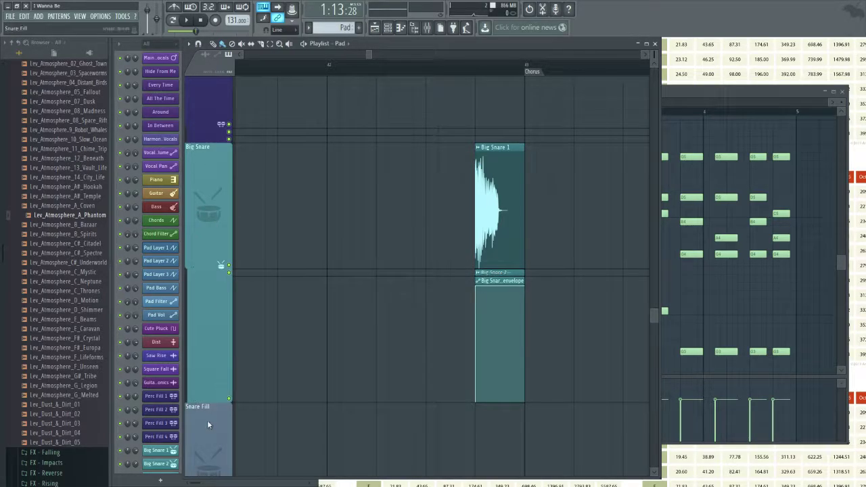
drag(196, 408, 196, 277)
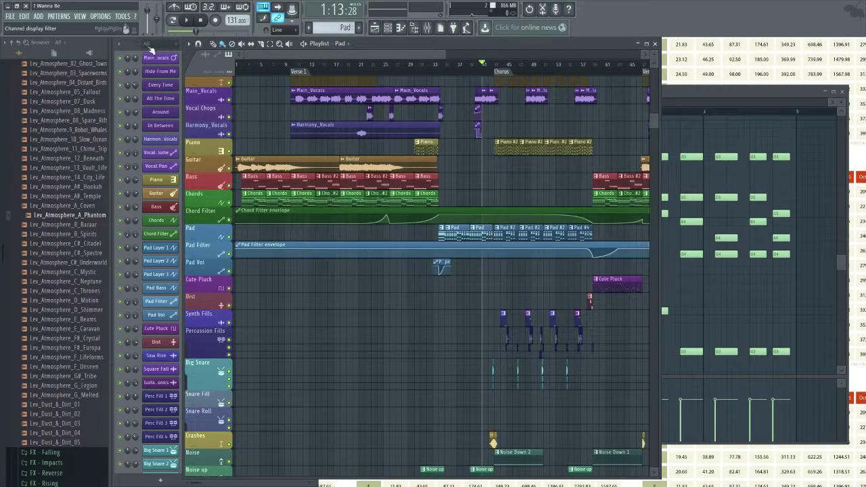
Open the Sidechain channel's 3x Osc, and insert a Layer channel above Sidechain with its settings window open.
click(132, 41)
scroll(205, 80, up, 5)
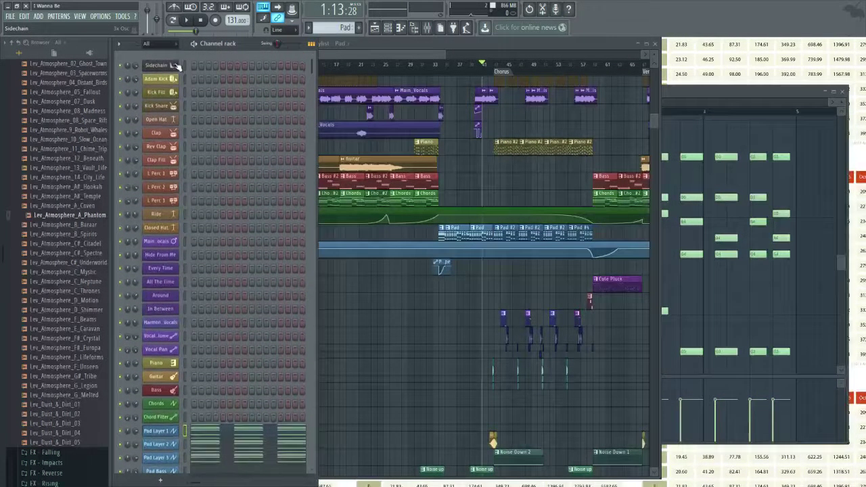
click(167, 65)
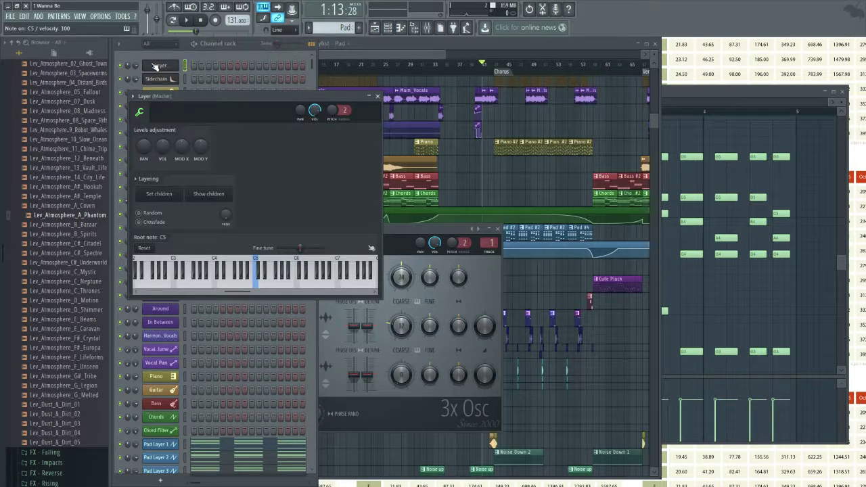
drag(182, 98, 336, 96)
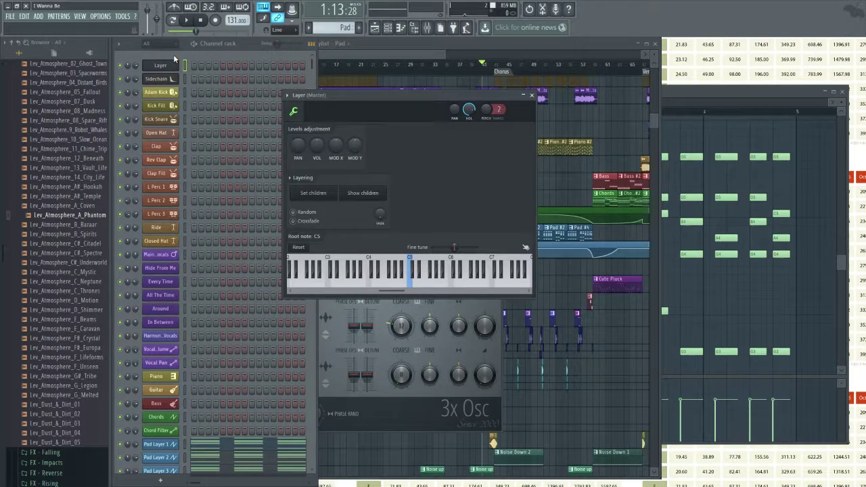
click(166, 66)
click(166, 66)
click(173, 67)
click(173, 67)
View the settings of the Ride sampler channel and the Dist channel's Sytrus.
click(170, 229)
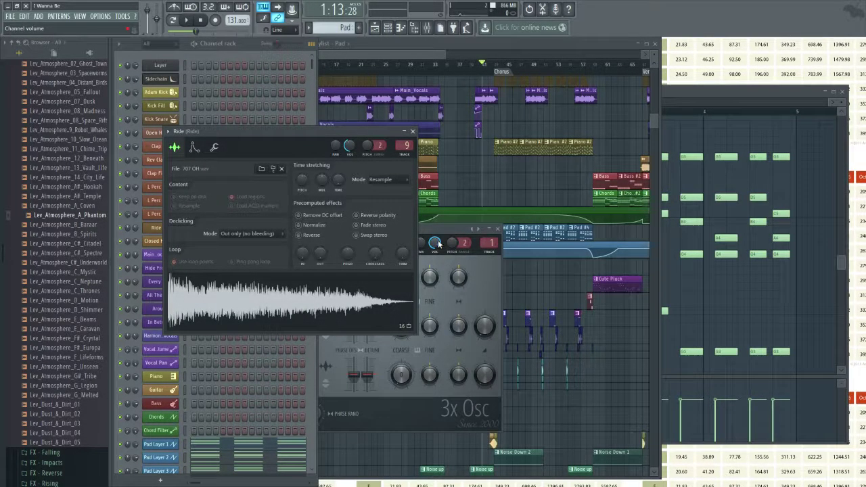
scroll(150, 230, down, 10)
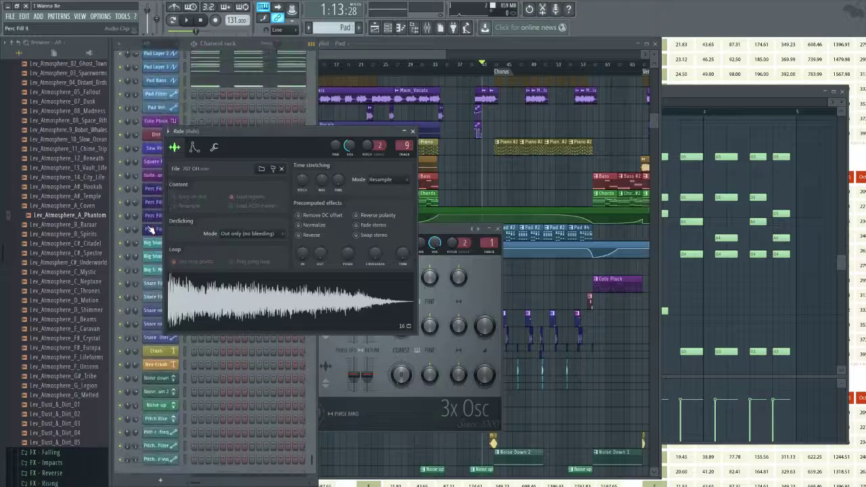
drag(227, 136, 348, 101)
click(156, 134)
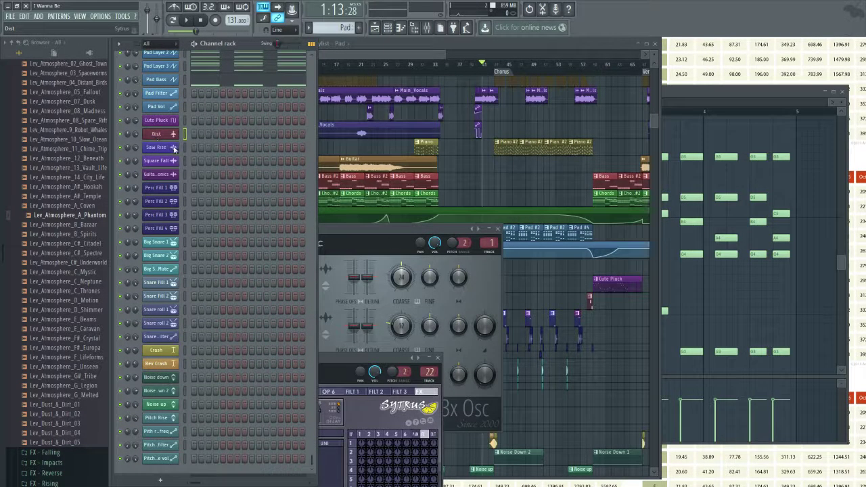
View the sample settings of the vocal channels Every Time, Hide From Me and Main_Vocals.
scroll(156, 169, up, 8)
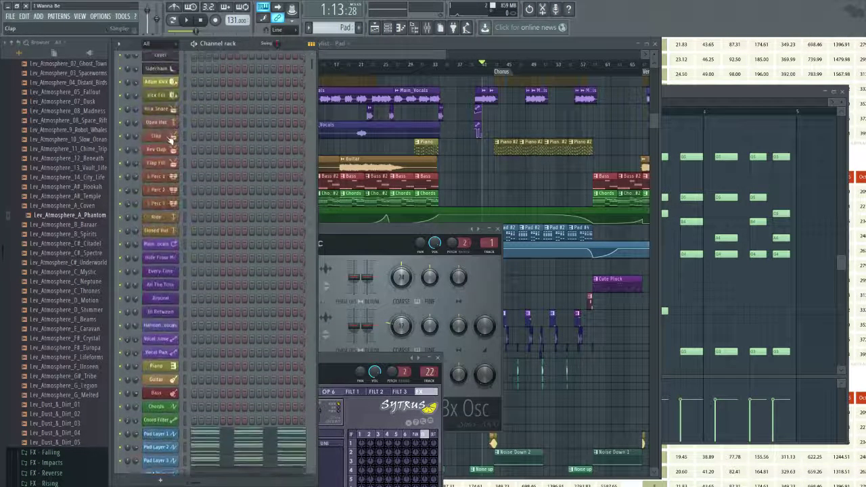
click(161, 199)
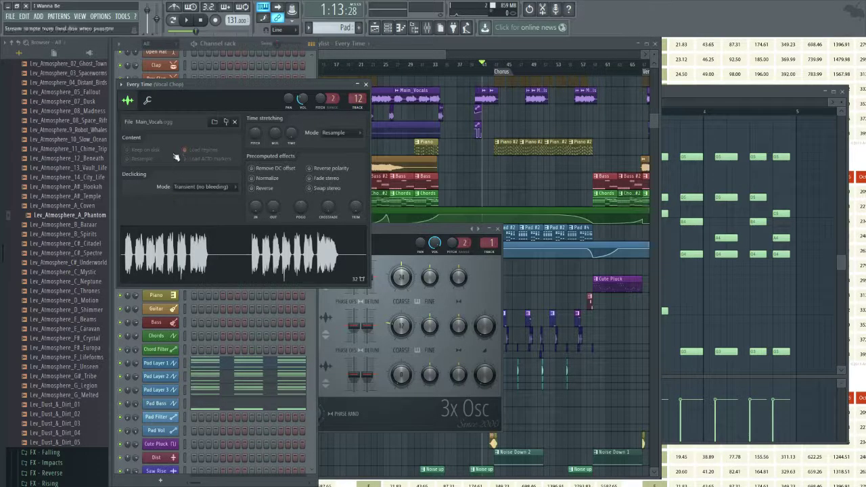
drag(201, 86, 322, 86)
click(160, 186)
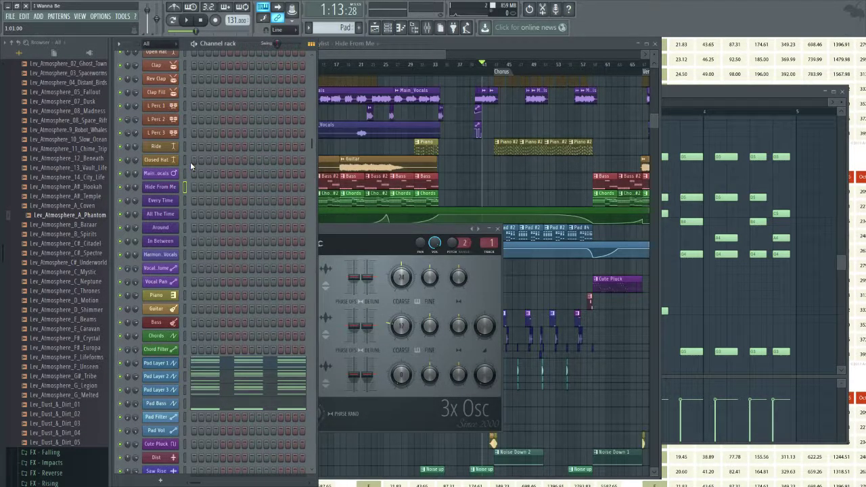
click(154, 173)
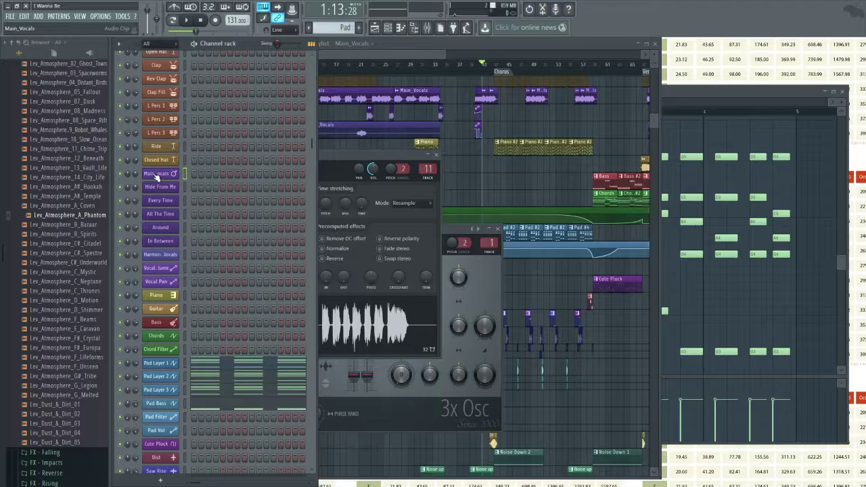
Move the Main_Vocals channel up past Closed Hat and Ride with brief playback, and return it below Closed Hat.
key(alt+Up)
key(space)
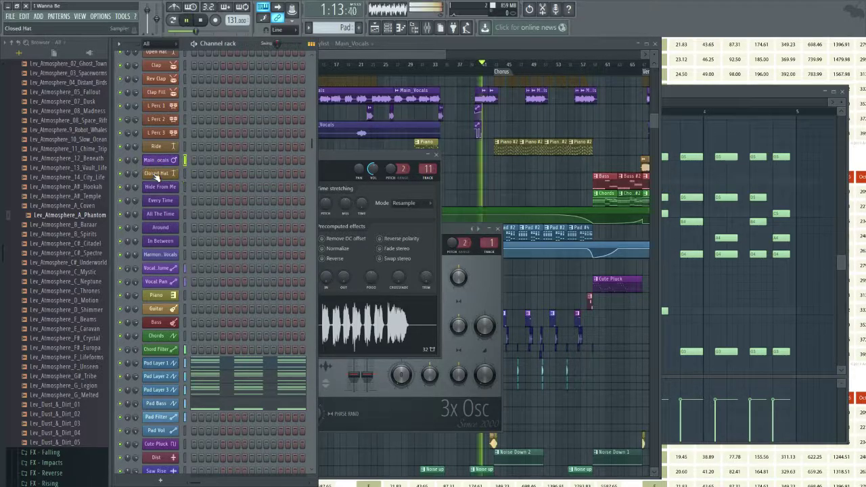
key(alt+Up)
key(space)
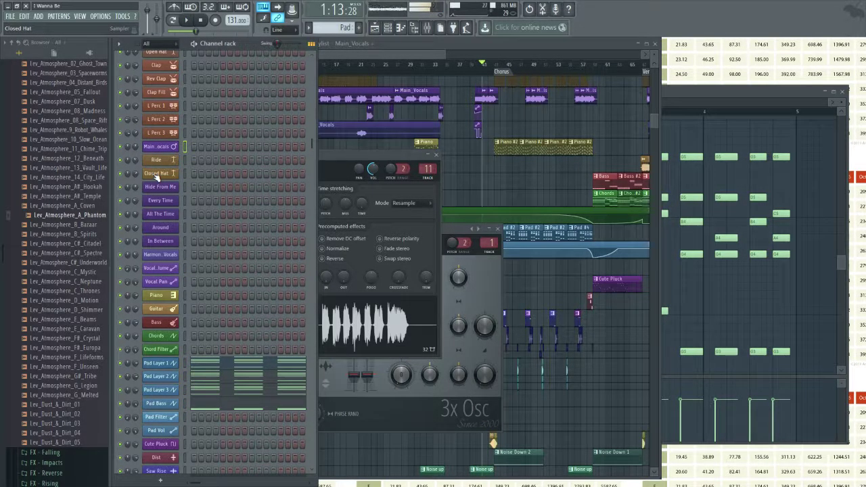
key(alt+Down)
key(alt+Down)
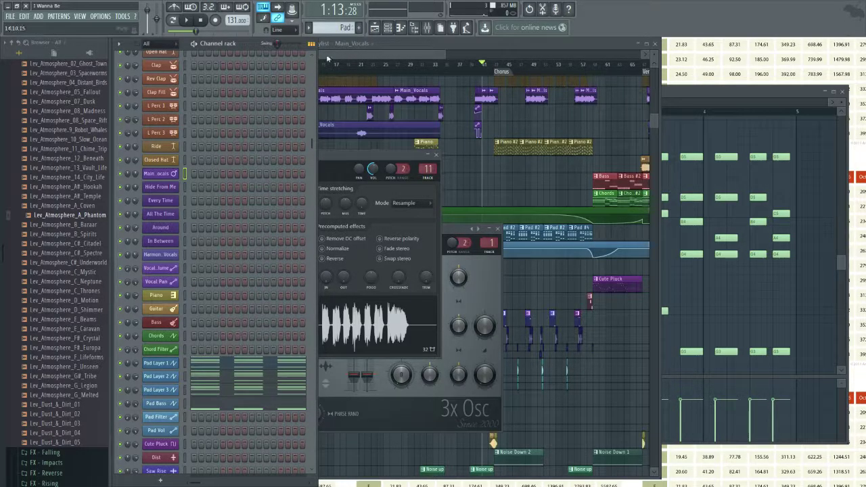
Make the first Piano #2 clip of the Chorus unique, view its notes in the piano roll, and return to the playlist.
click(497, 39)
scroll(506, 129, up, 4)
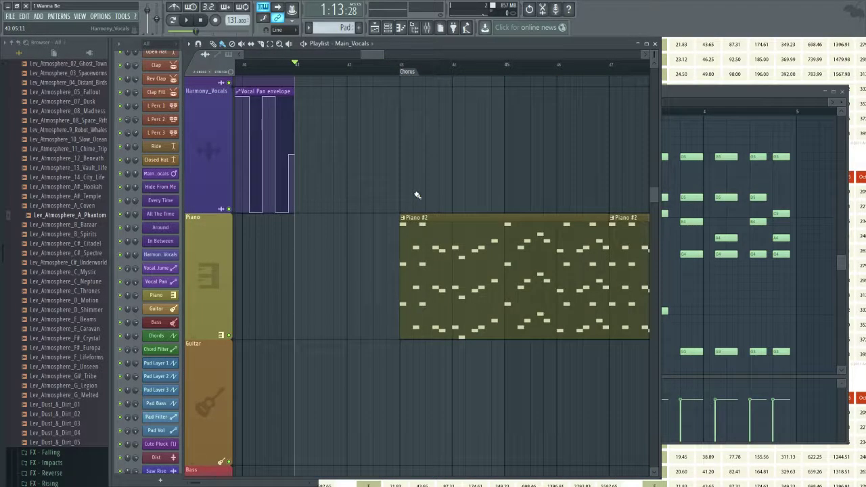
click(440, 270)
double_click(429, 237)
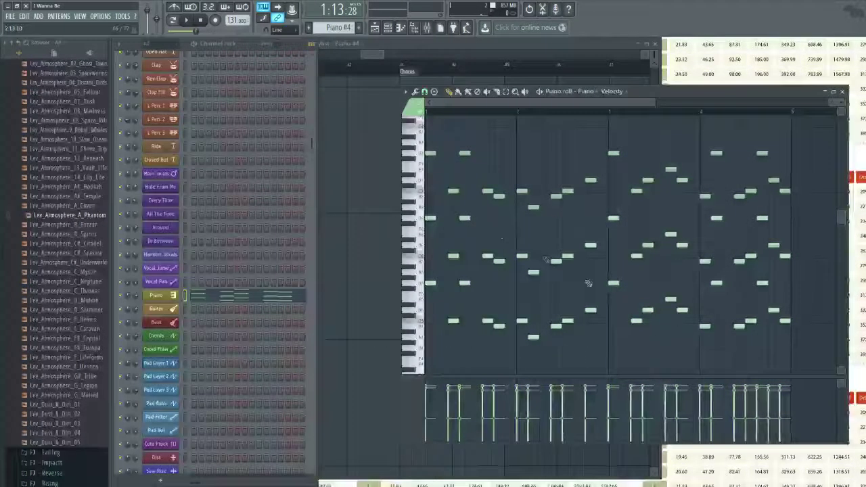
key(F5)
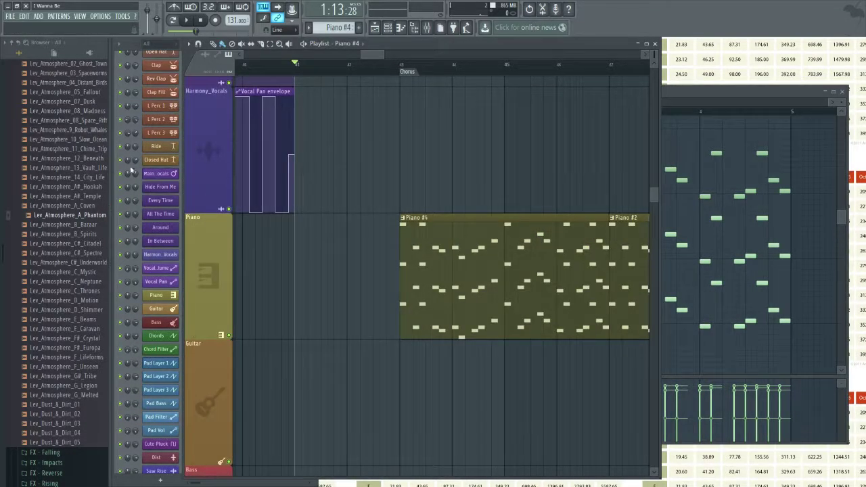
Select the clips on the tracks from Piano to Dist, and view the Piano #2 notes in the piano roll.
click(184, 160)
click(495, 43)
scroll(482, 166, down, 10)
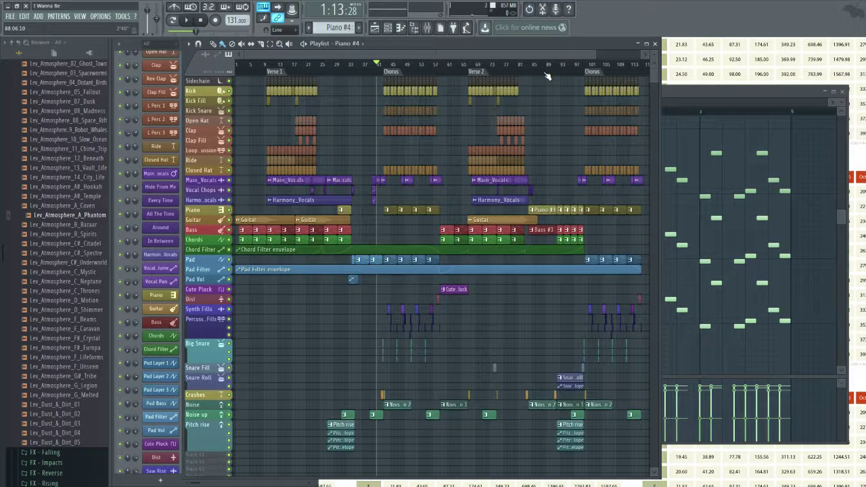
drag(203, 190, 198, 213)
click(194, 207)
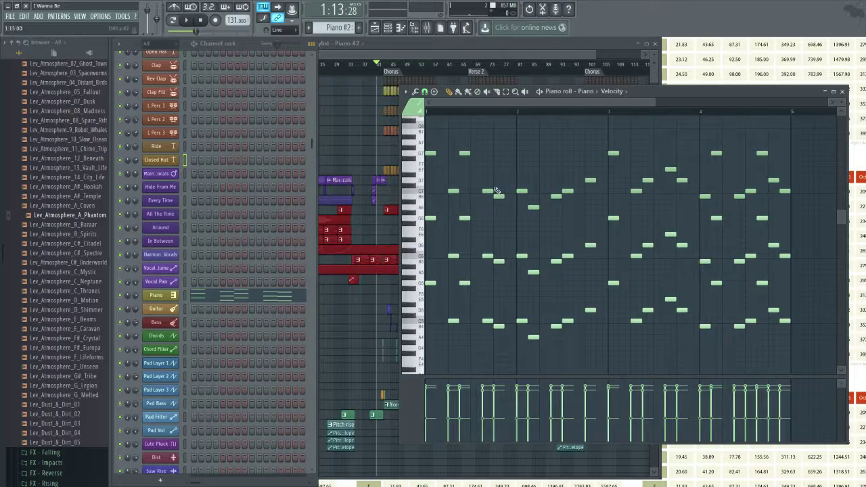
key(F5)
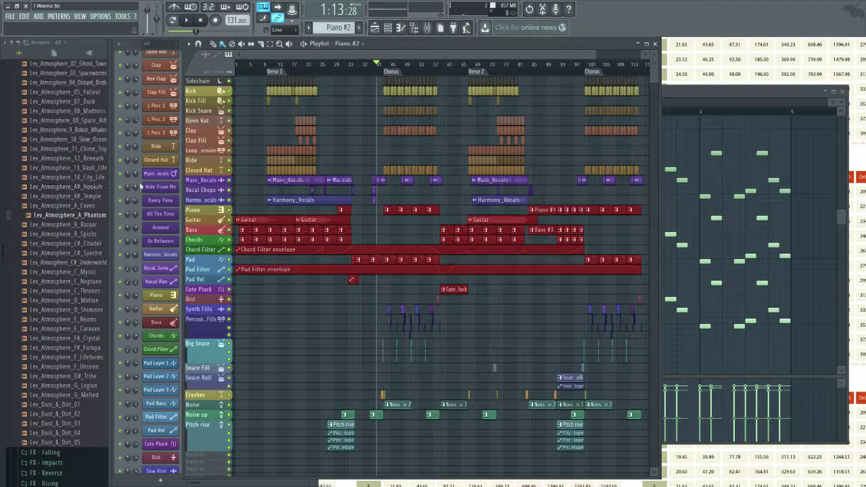
Select the clips on the Main_Vocals track in the playlist in place of the previous selection.
click(196, 181)
drag(196, 181, 203, 240)
click(201, 180)
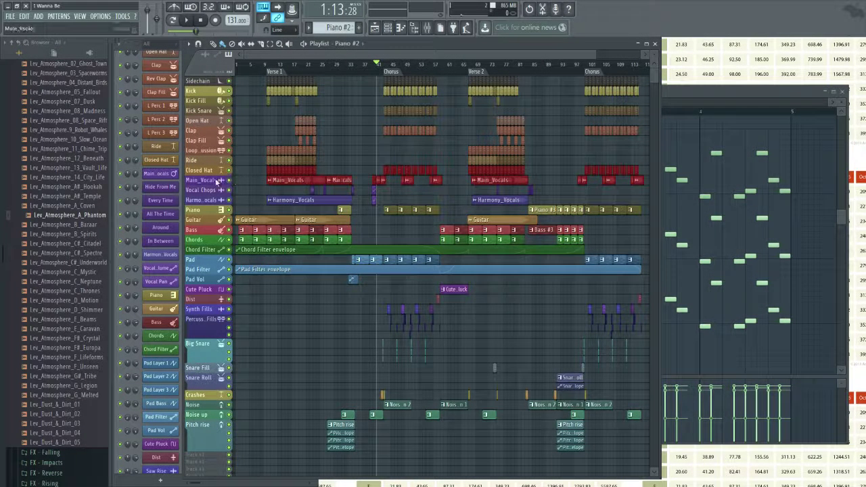